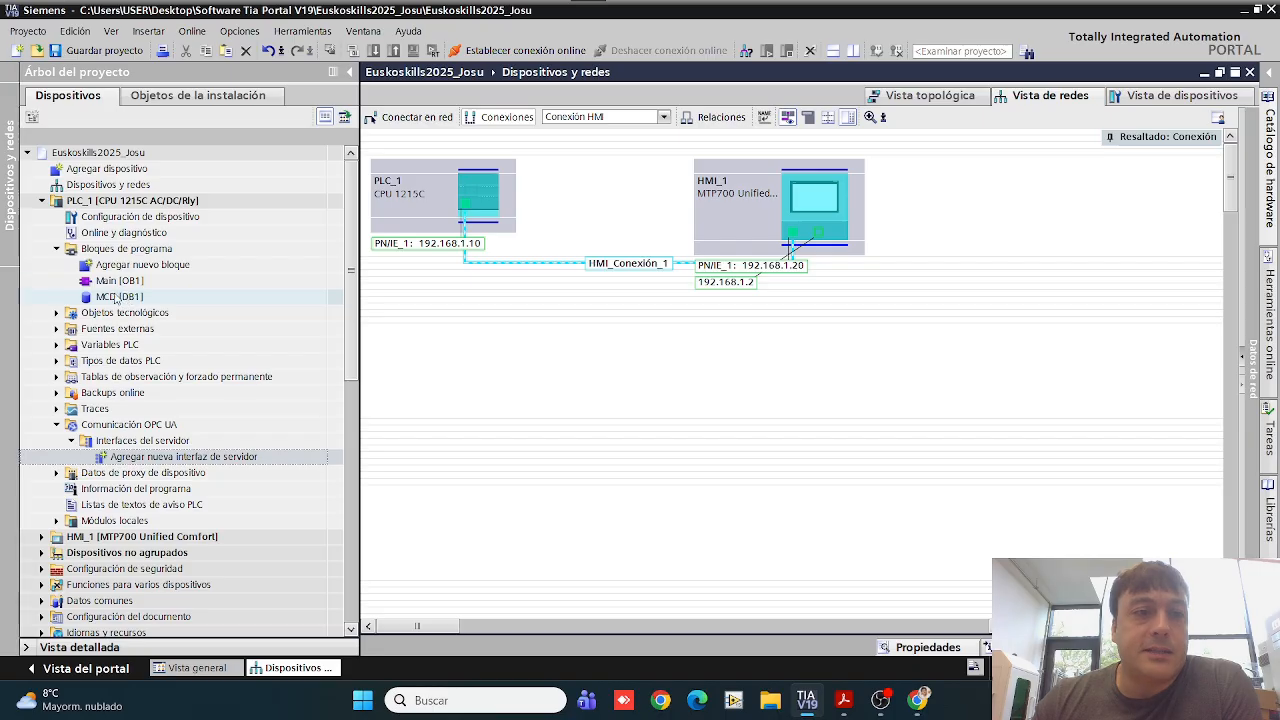
Step: Open the MCD [DB1] data block from the program blocks of PLC_1
double_click(183, 266)
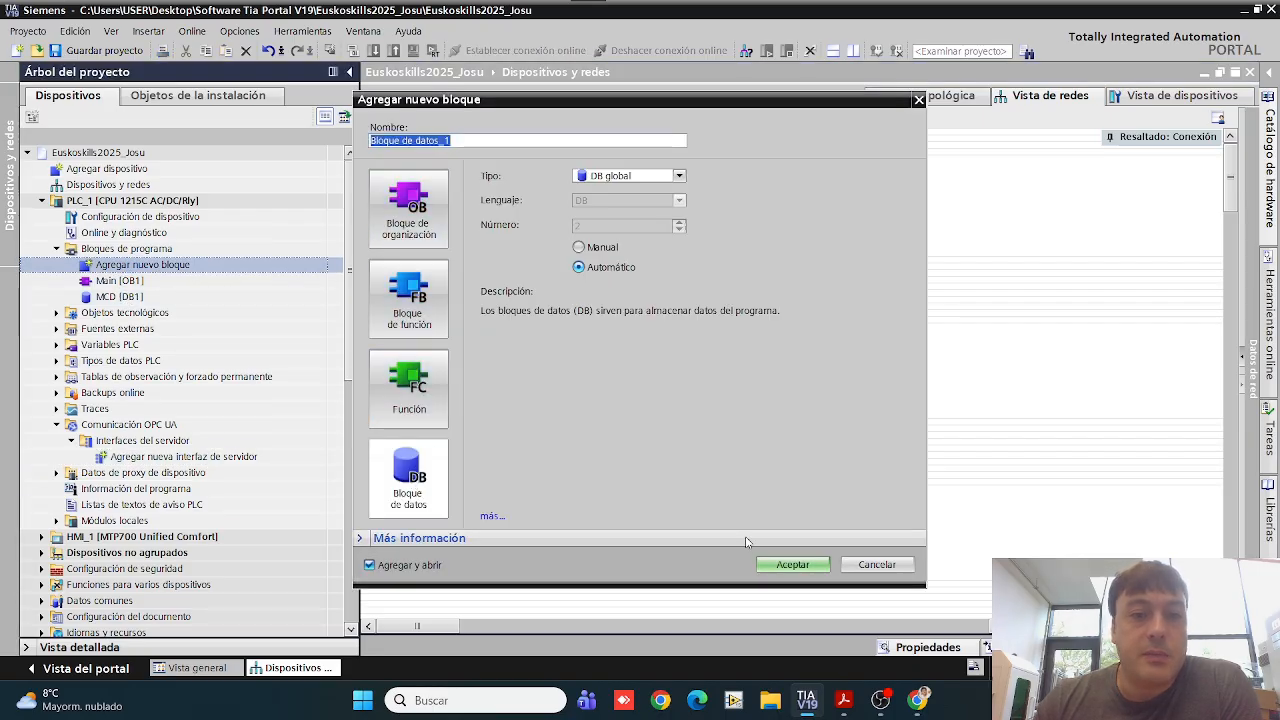
left_click(877, 564)
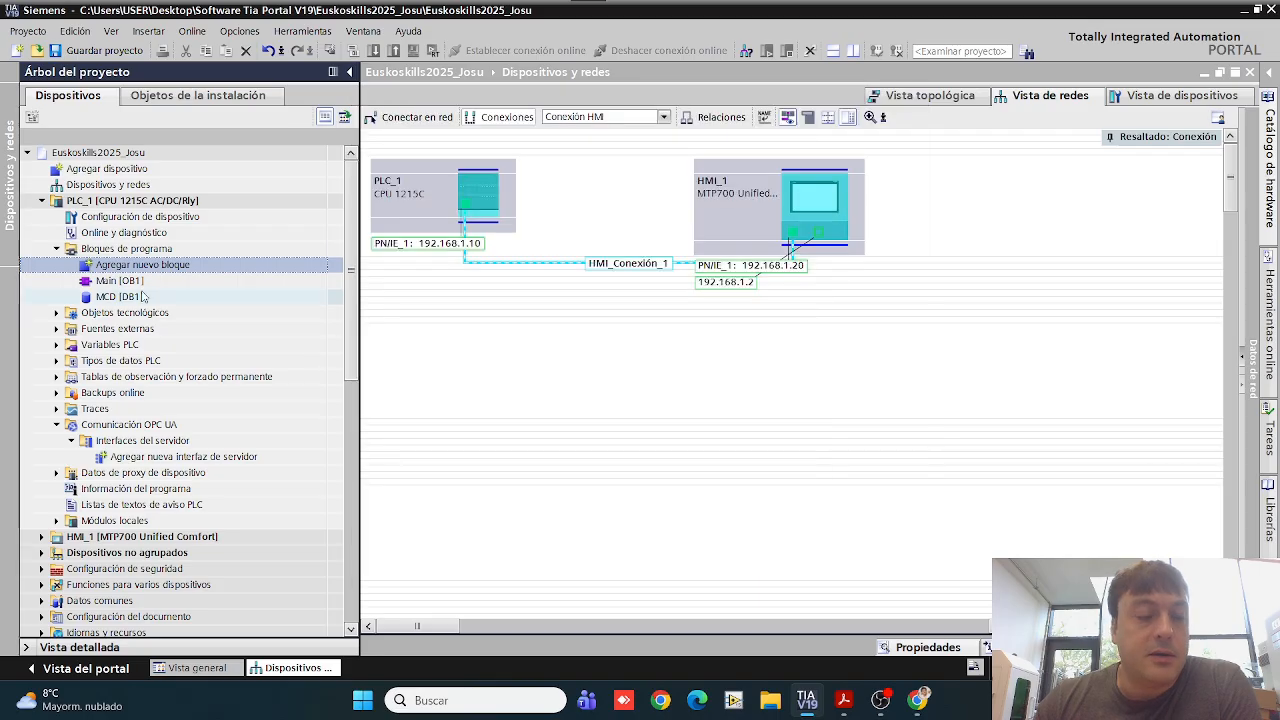
double_click(119, 297)
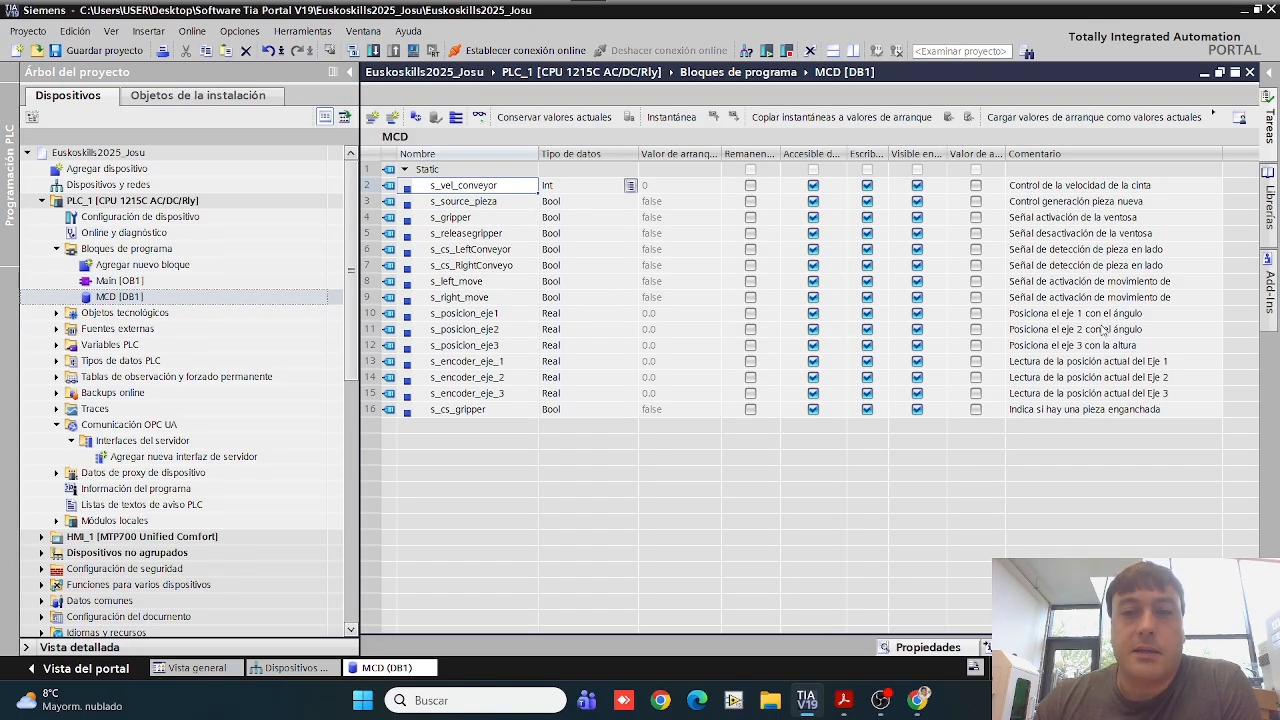
Step: Switch to the TP19_Módulo B1 PDF in Acrobat and find the MCD [DB] variables table in section 2.1
left_click(843, 700)
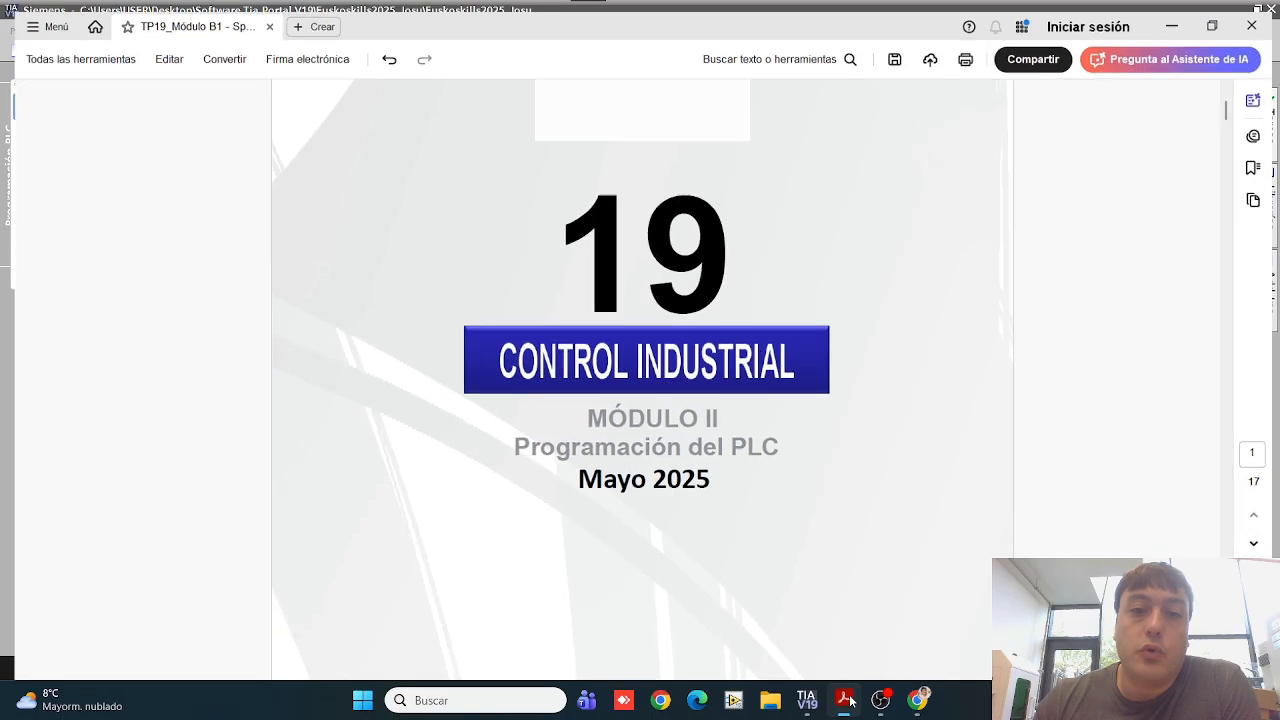
scroll(561, 250, "down", 3)
scroll(561, 250, "up", 2)
scroll(561, 250, "down", 15)
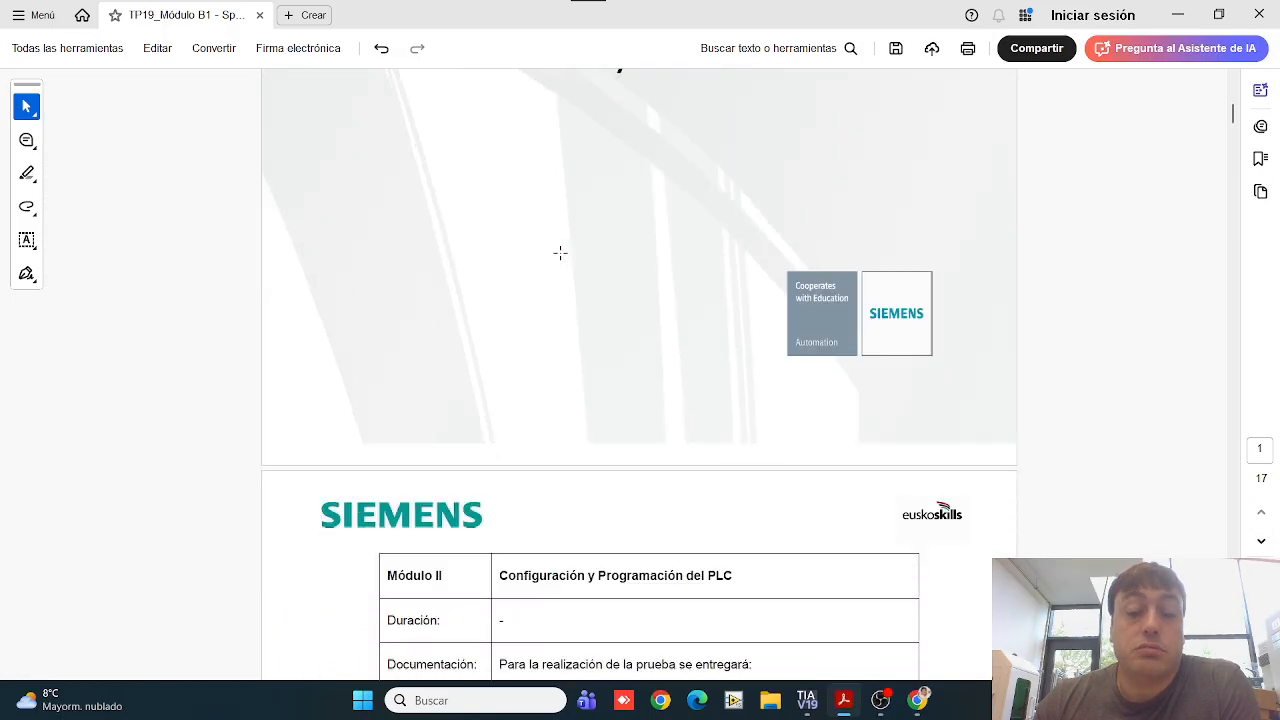
scroll(476, 272, "down", 20)
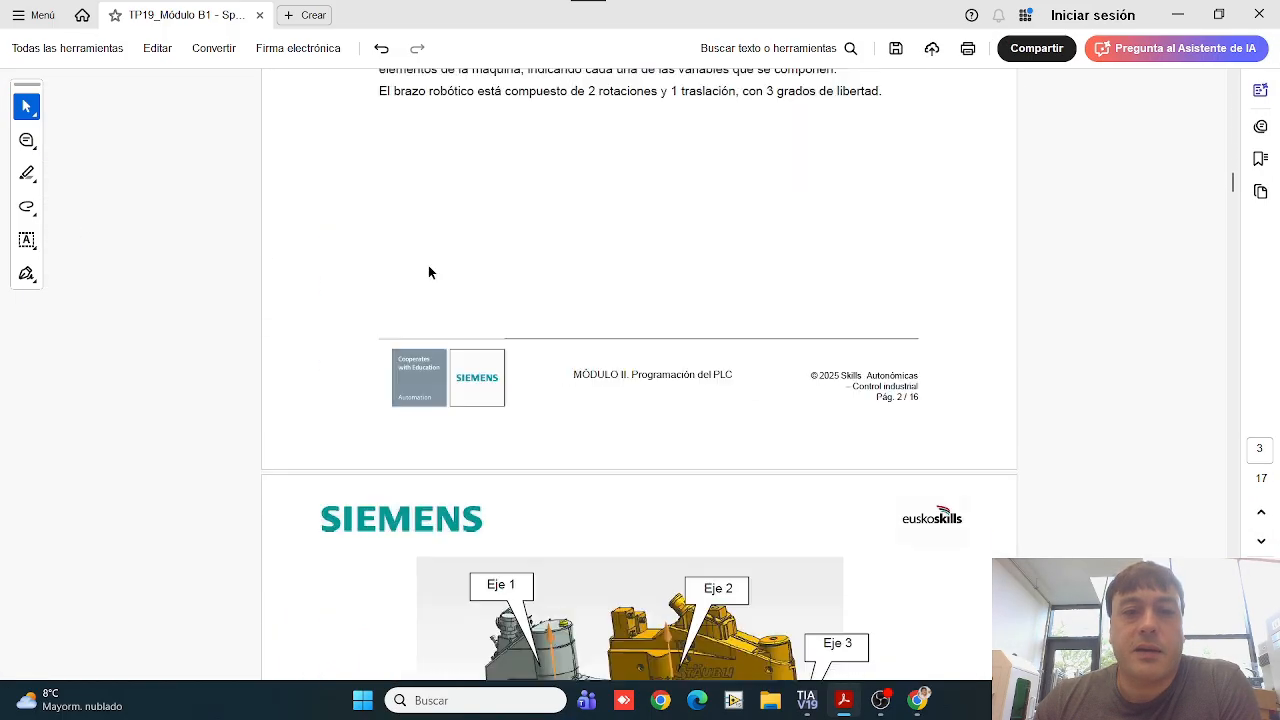
scroll(396, 270, "down", 20)
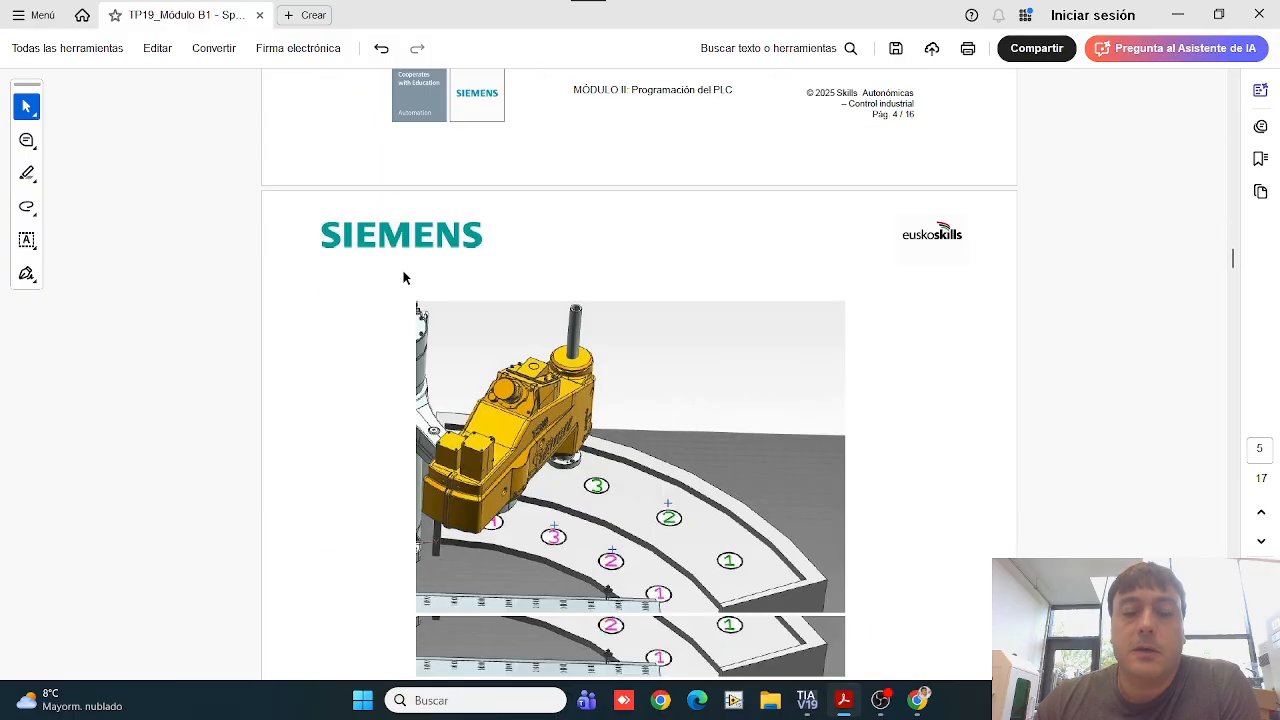
scroll(396, 280, "down", 20)
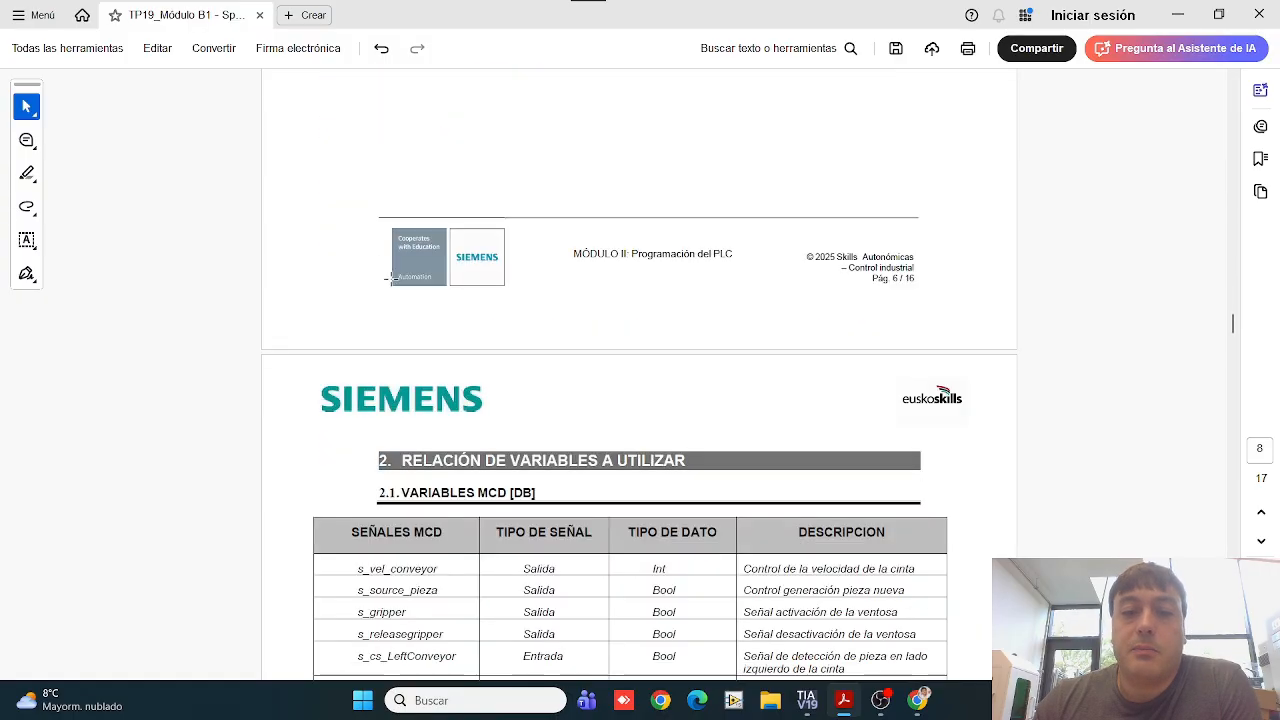
scroll(392, 280, "down", 1)
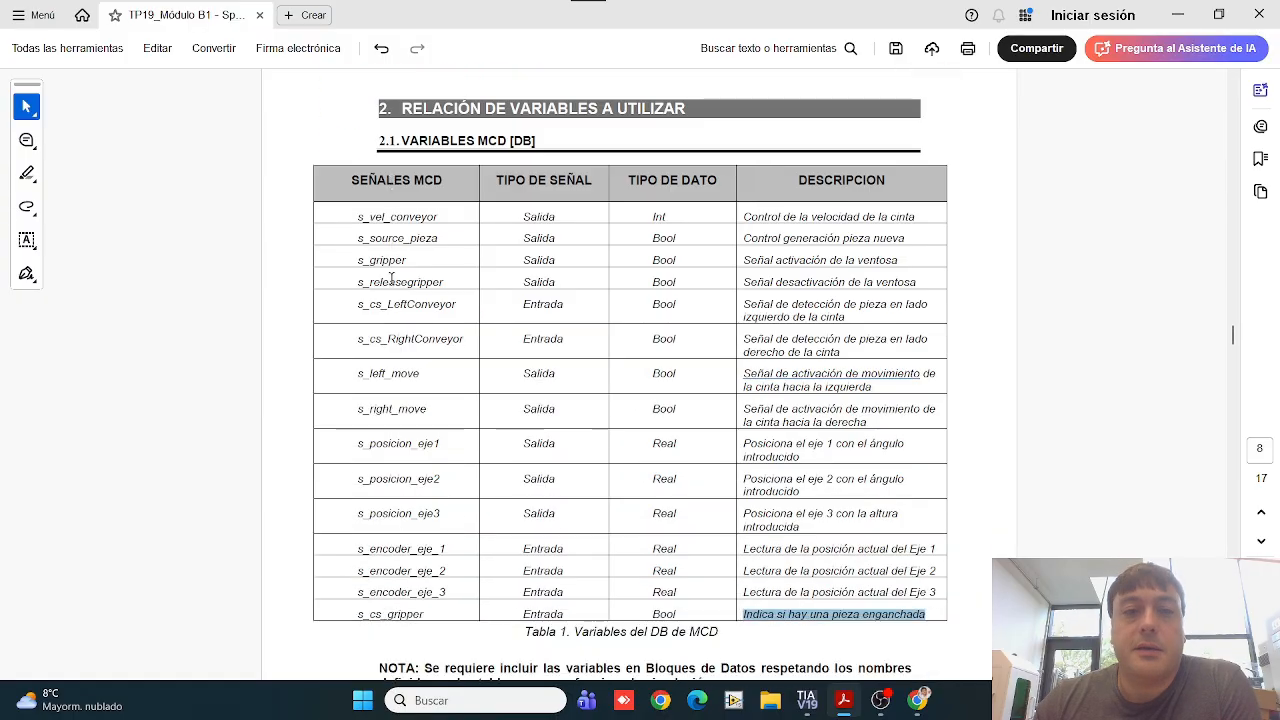
Step: Examine the signal names, data types and descriptions in the MCD variables table, and return to TIA Portal
left_click_drag(435, 145, 536, 143)
left_click(380, 220)
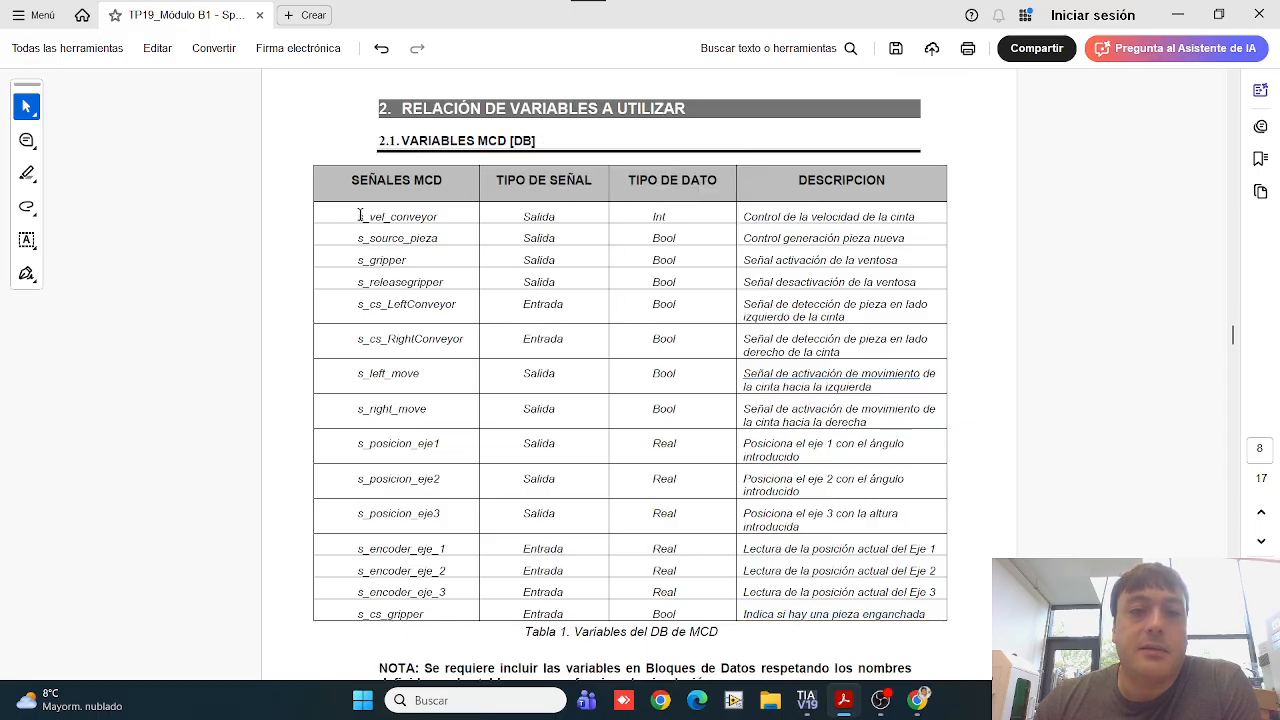
left_click_drag(360, 216, 927, 612)
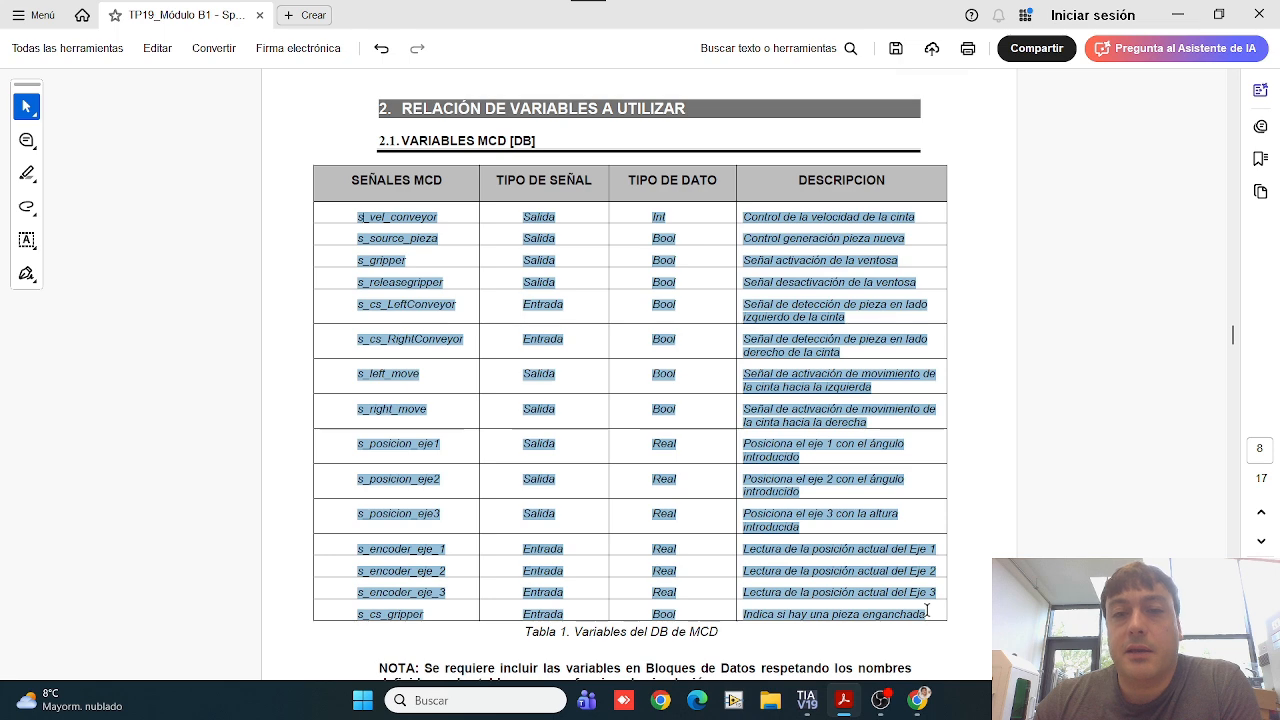
left_click(718, 386)
left_click_drag(356, 221, 445, 218)
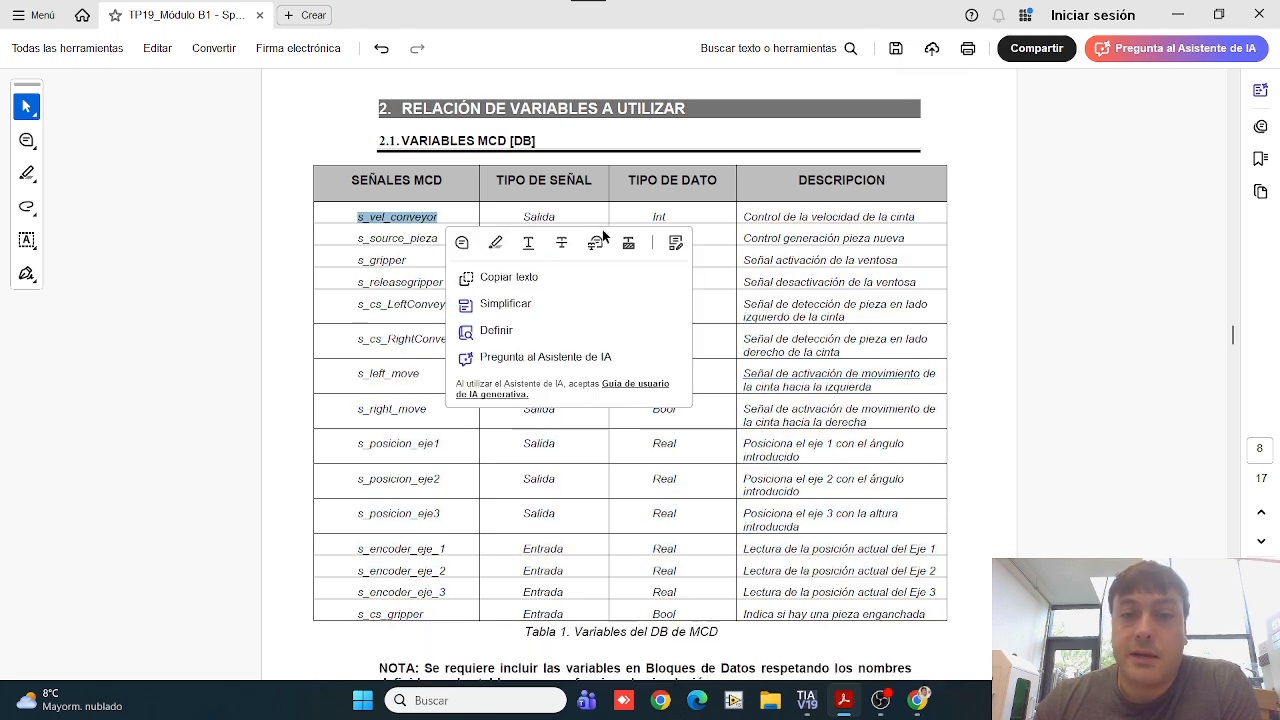
left_click_drag(651, 212, 681, 600)
left_click(683, 225)
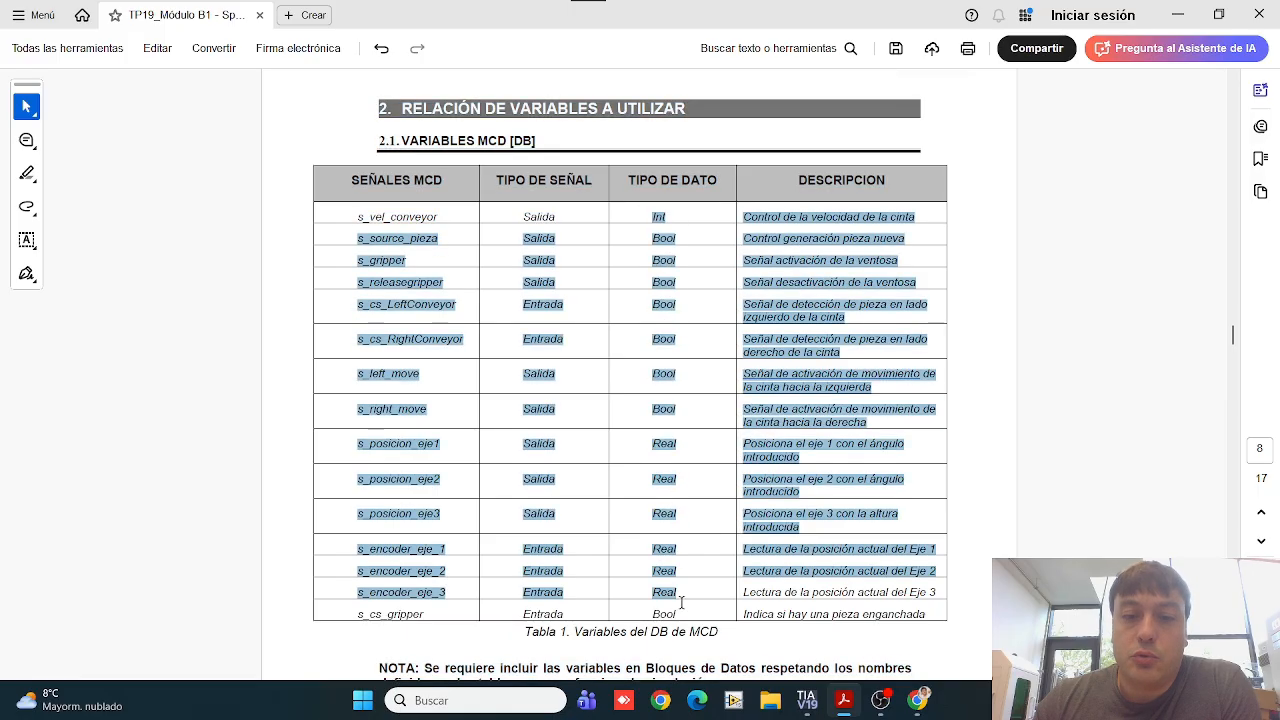
left_click(790, 228)
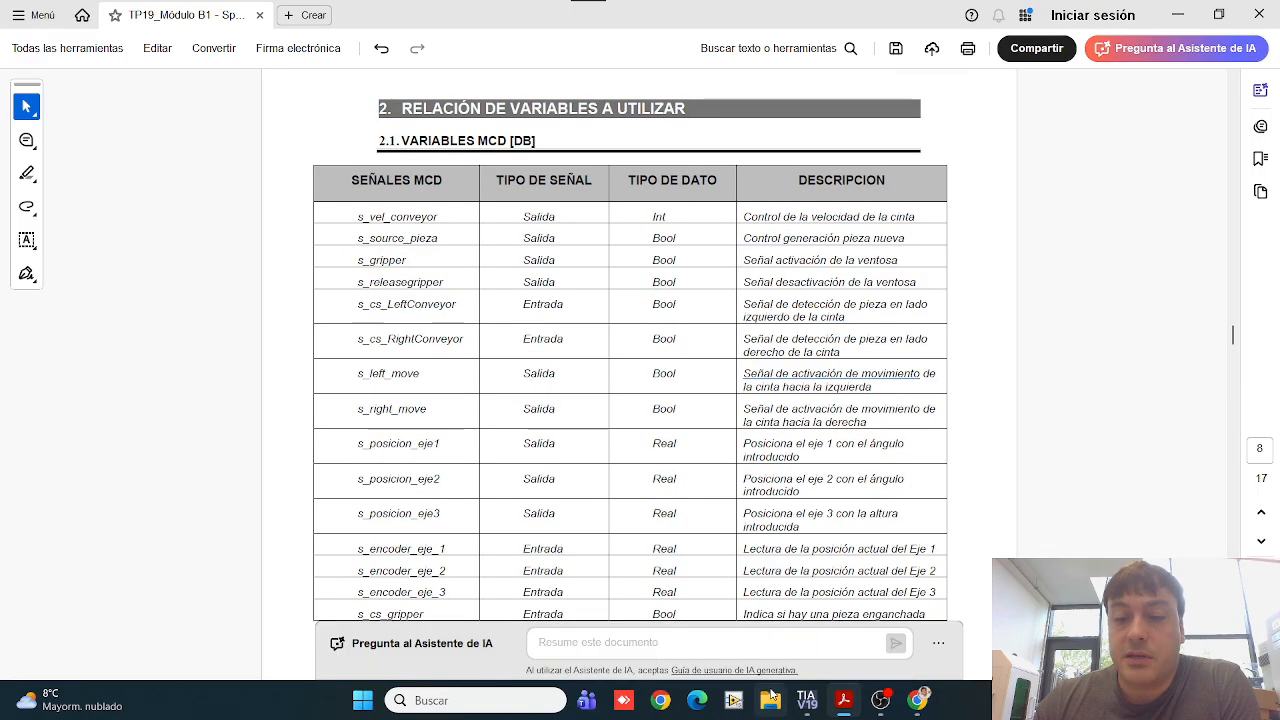
left_click(843, 705)
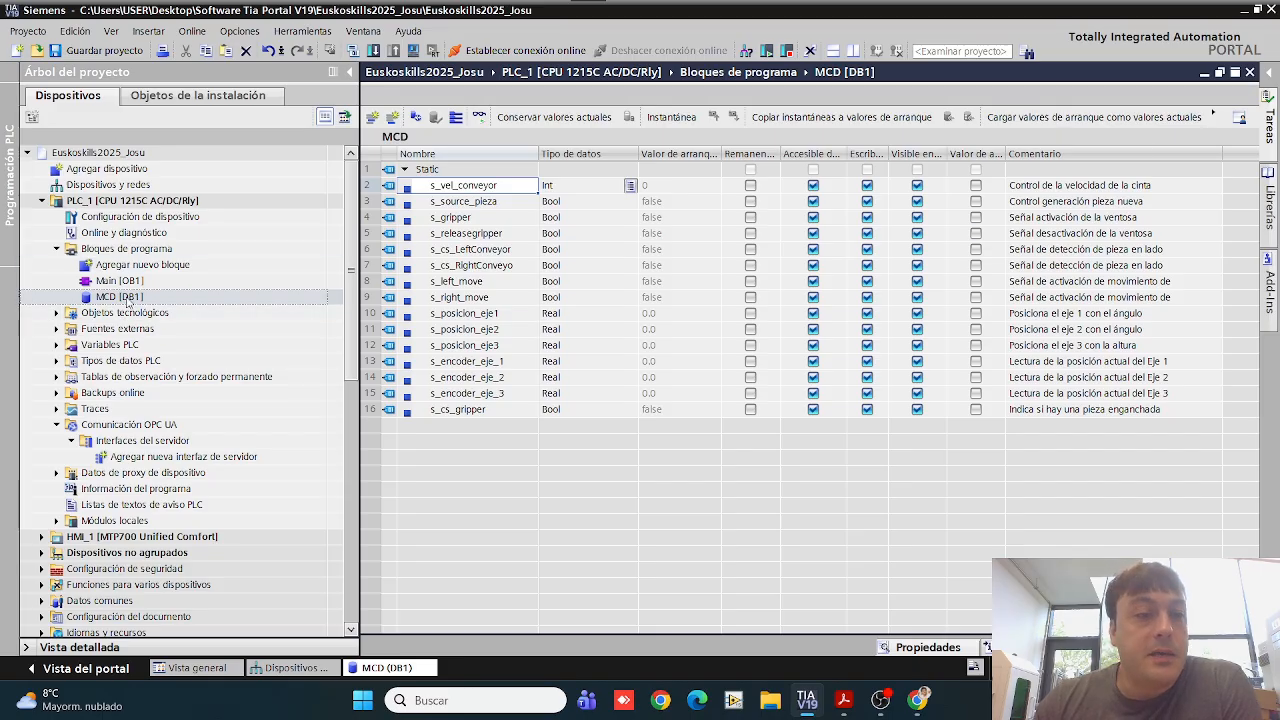
Step: Disable optimized block access in the attributes of the MCD [DB1] data block and accept the change
right_click(128, 298)
left_click(428, 388)
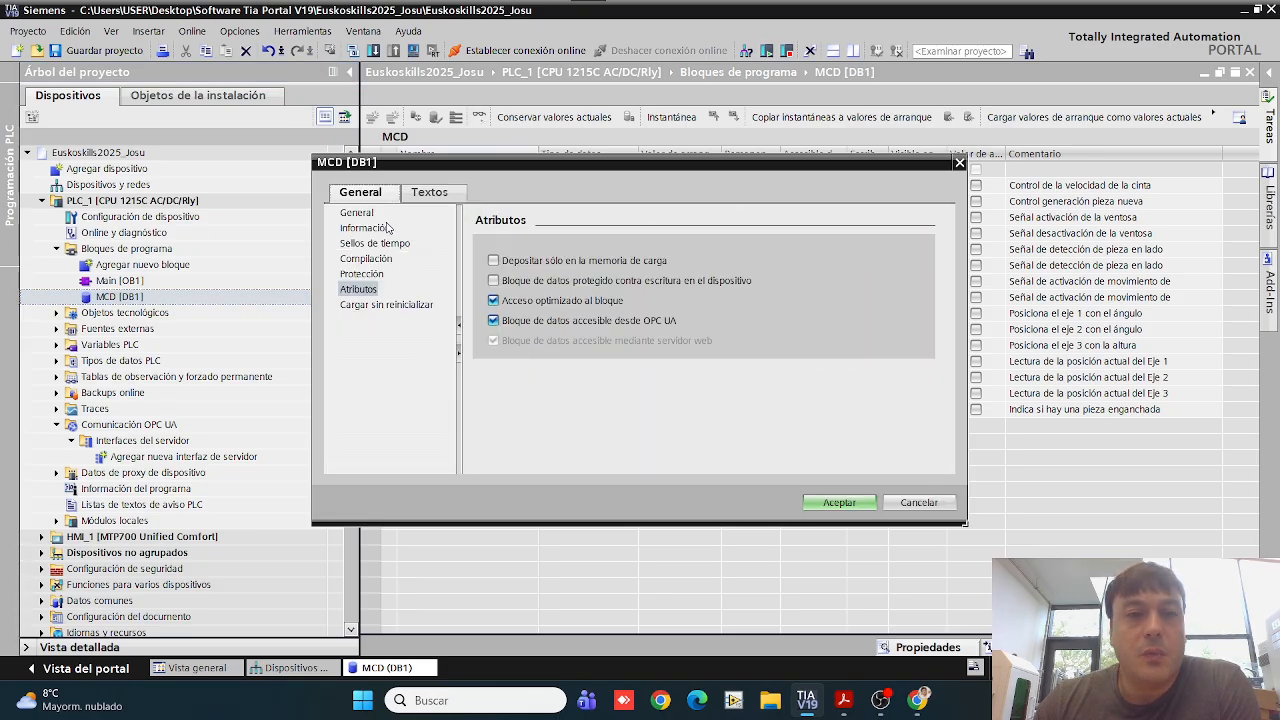
left_click(543, 302)
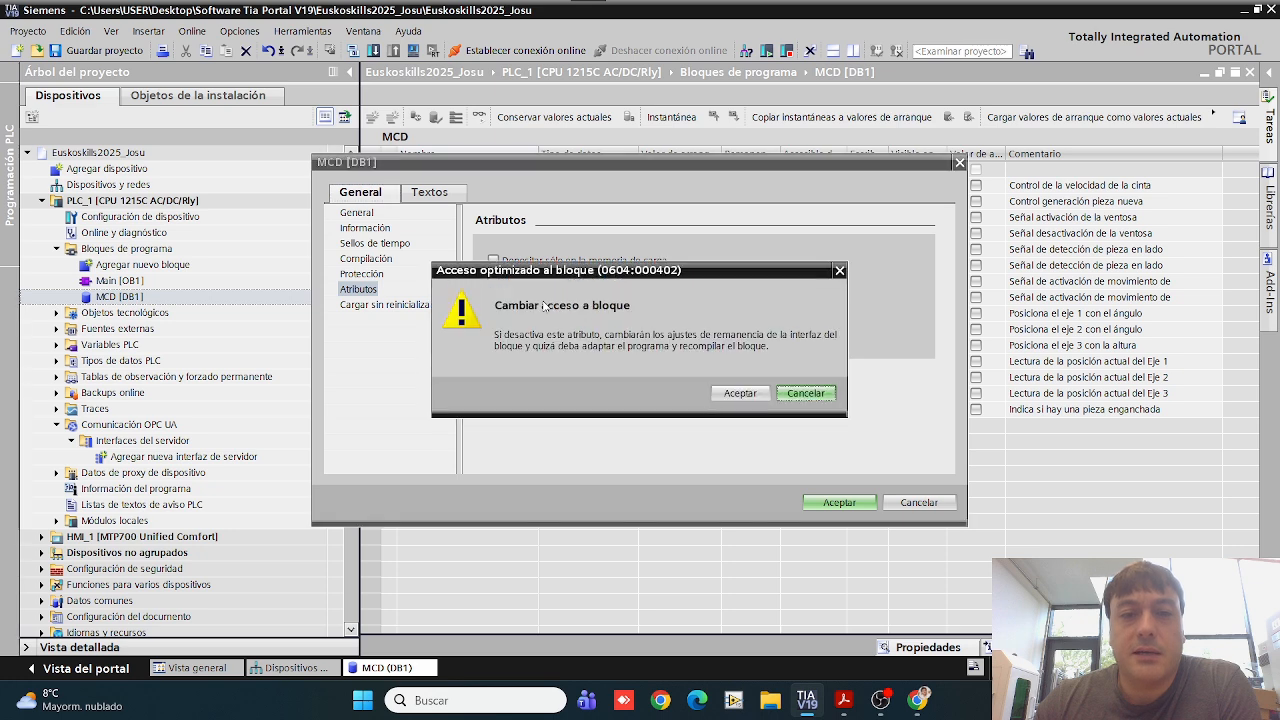
left_click(760, 395)
left_click(838, 503)
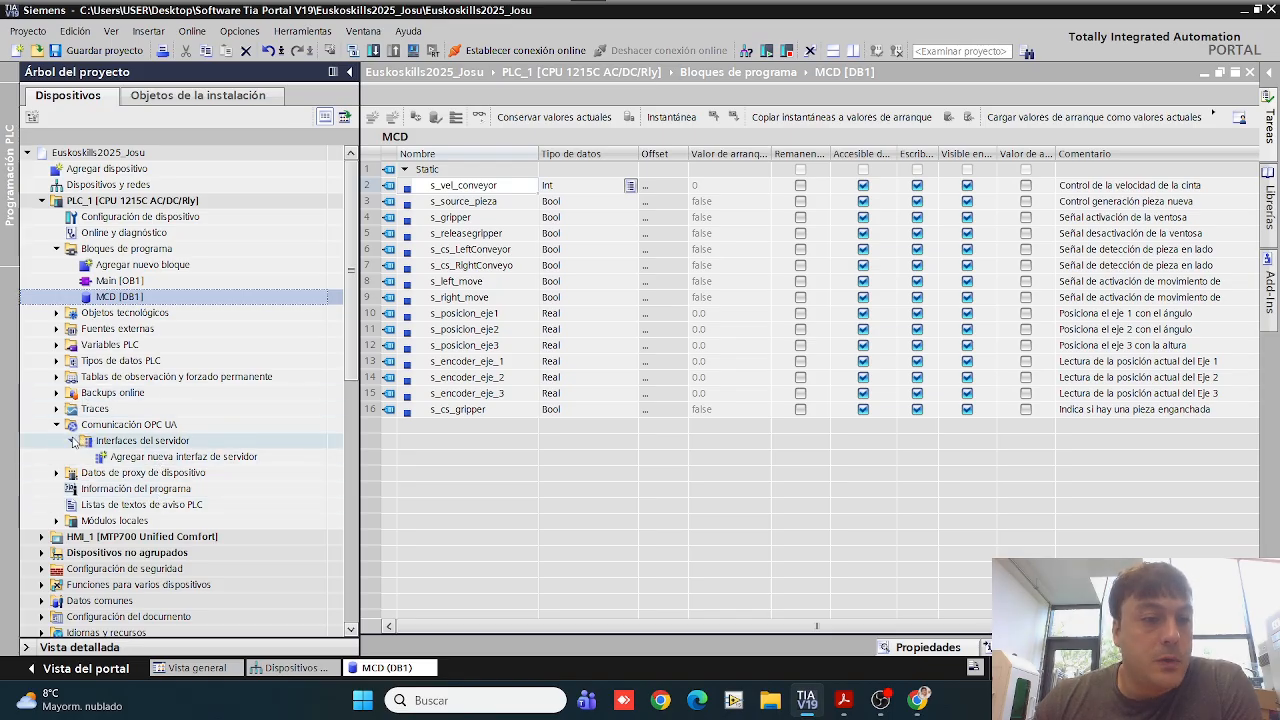
Step: Add a new OPC UA server interface of type Interfaz named MCD_Input to PLC_1
left_click(72, 441)
left_click(57, 425)
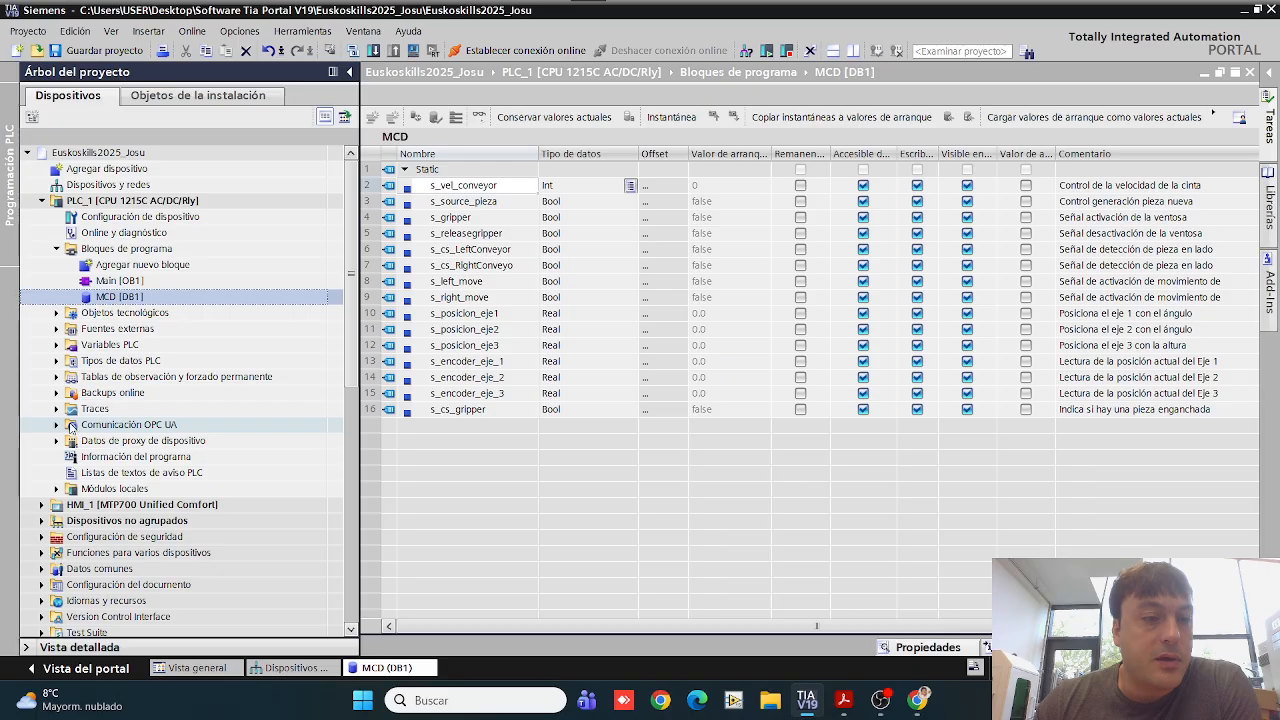
left_click(58, 426)
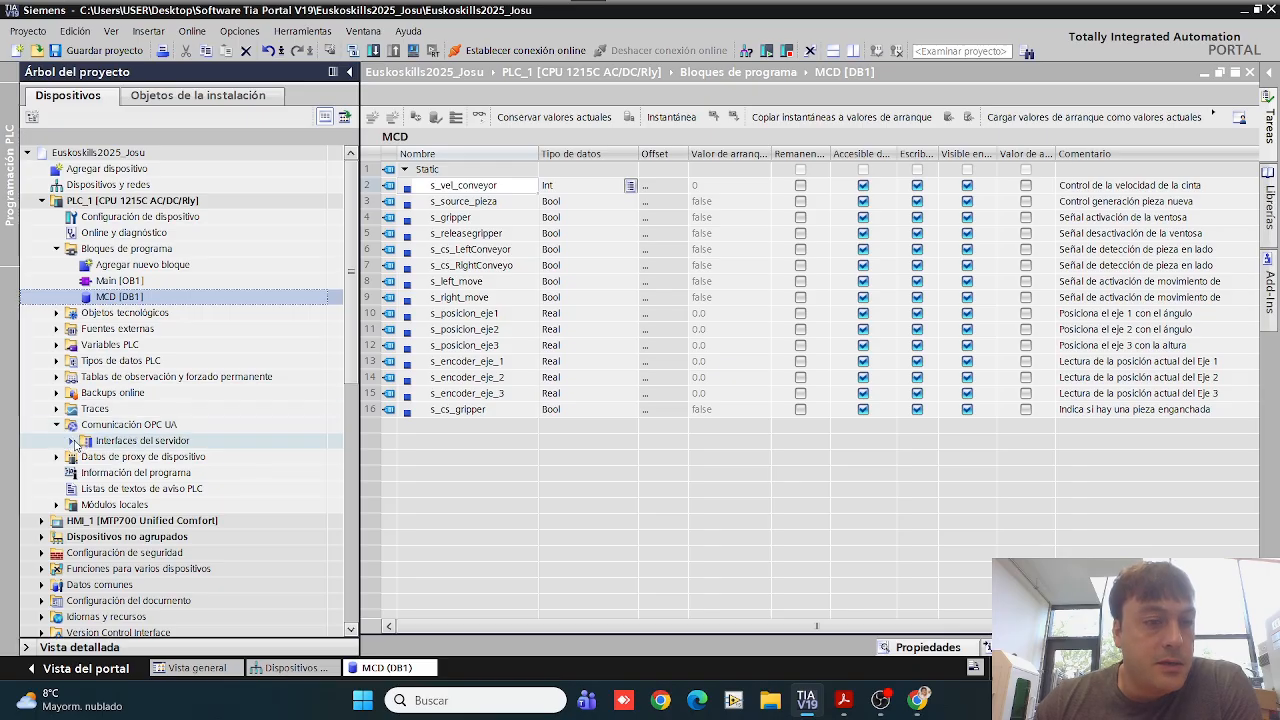
left_click(73, 442)
double_click(121, 459)
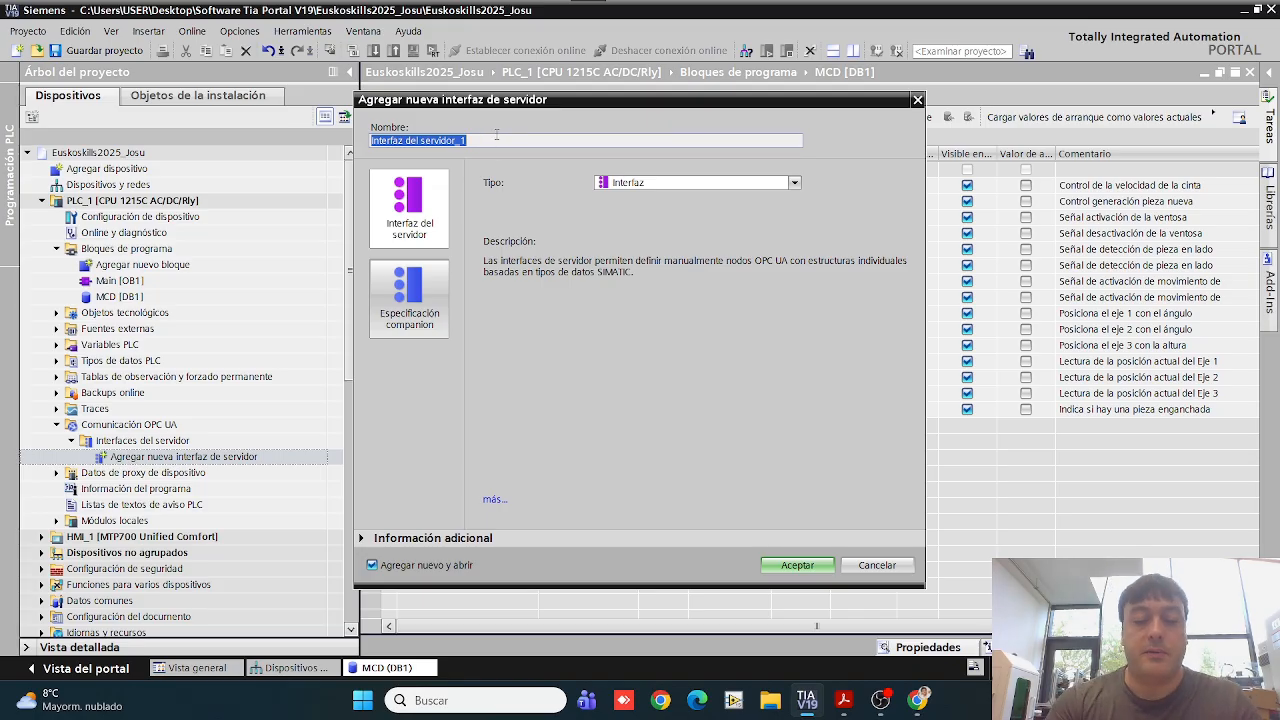
type("MCD_Input")
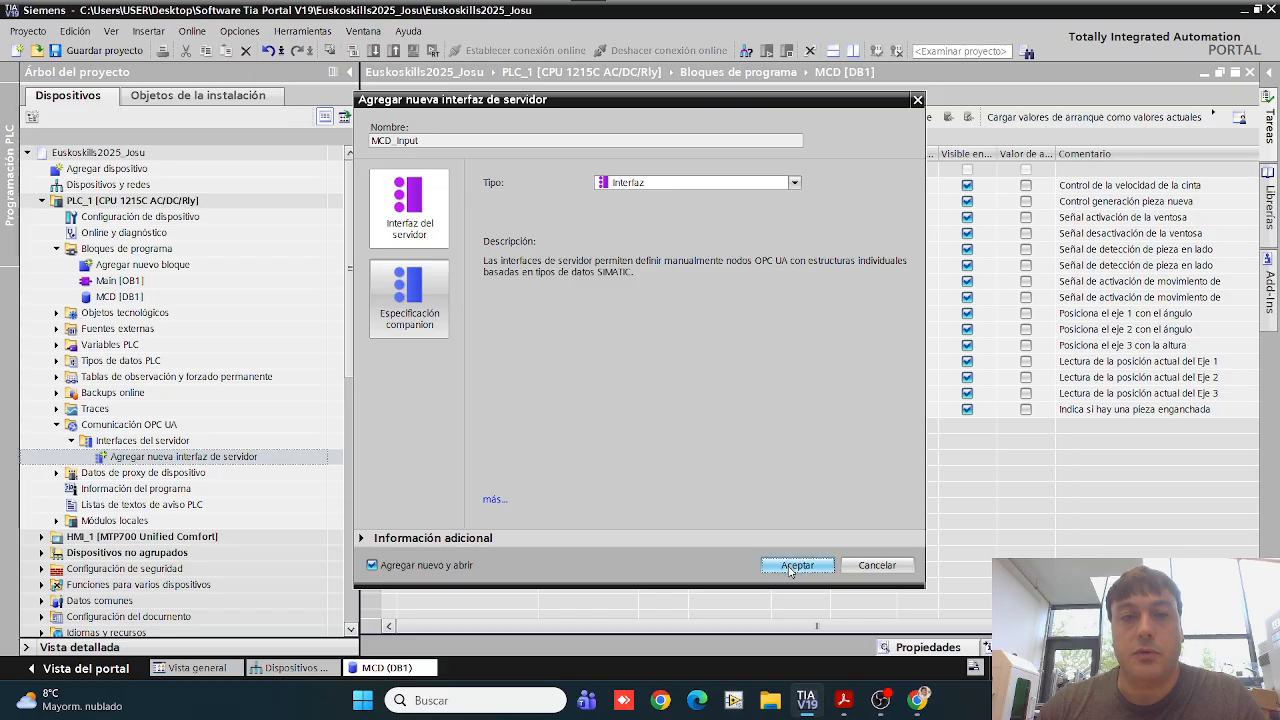
key("Return")
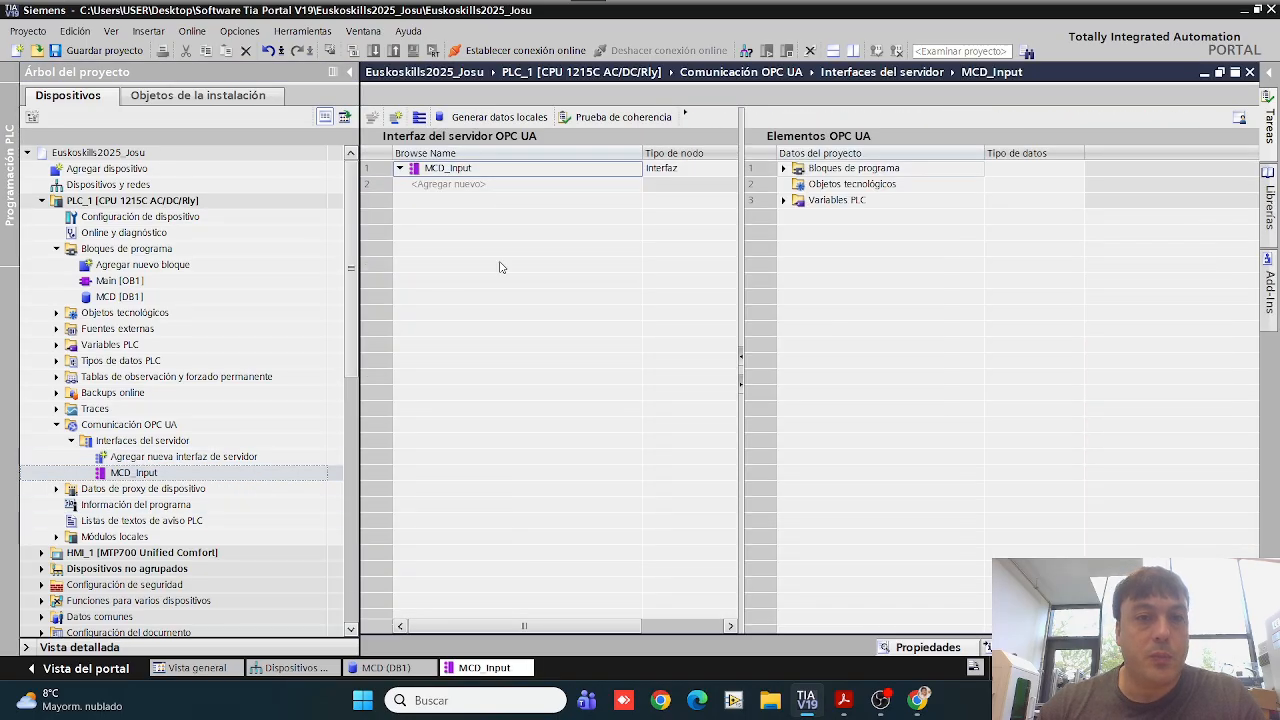
Step: Expand the MCD [DB1] variables among the OPC UA elements and check the PDF table for signals of type Entrada
left_click(783, 168)
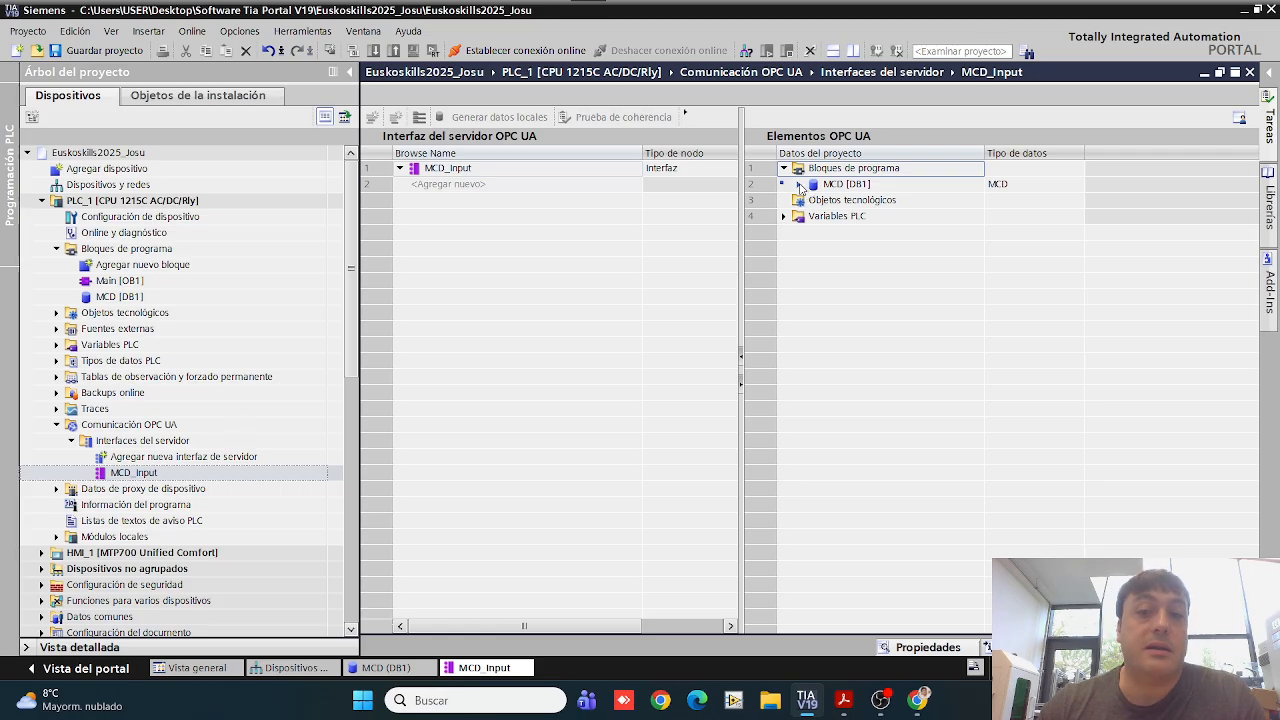
left_click(799, 185)
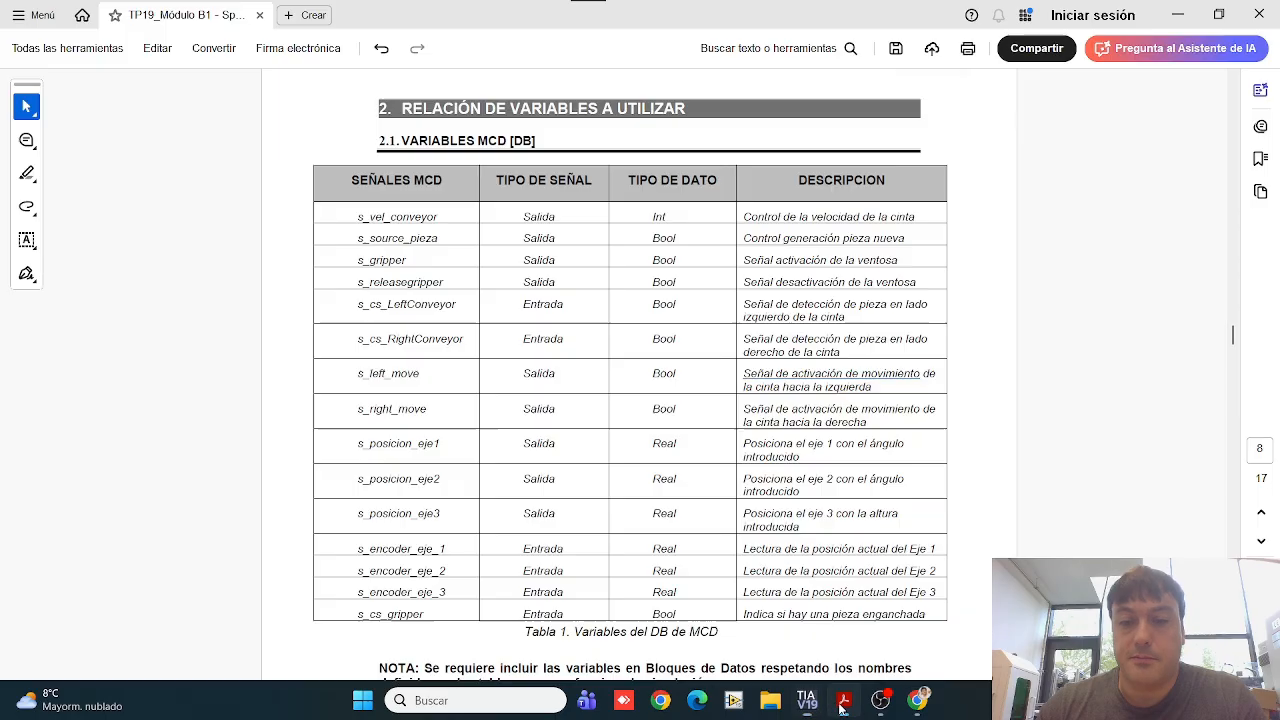
left_click(843, 700)
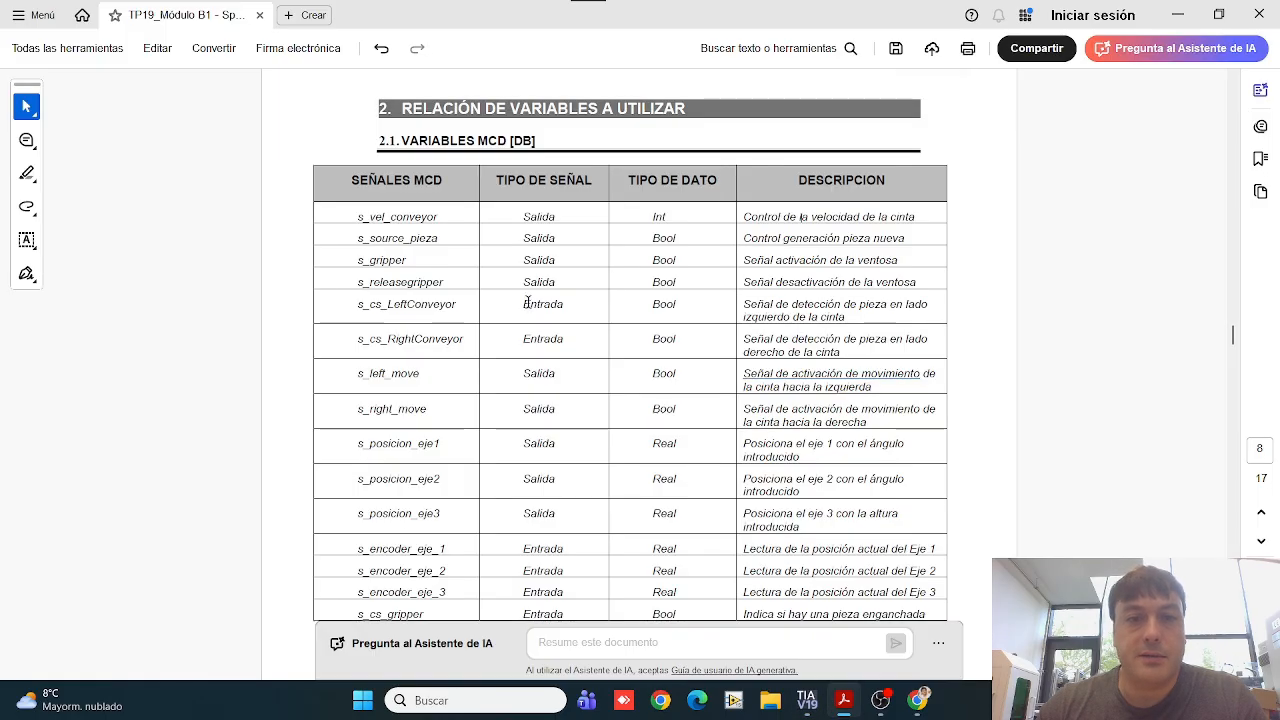
left_click_drag(524, 303, 569, 333)
left_click_drag(471, 324, 471, 324)
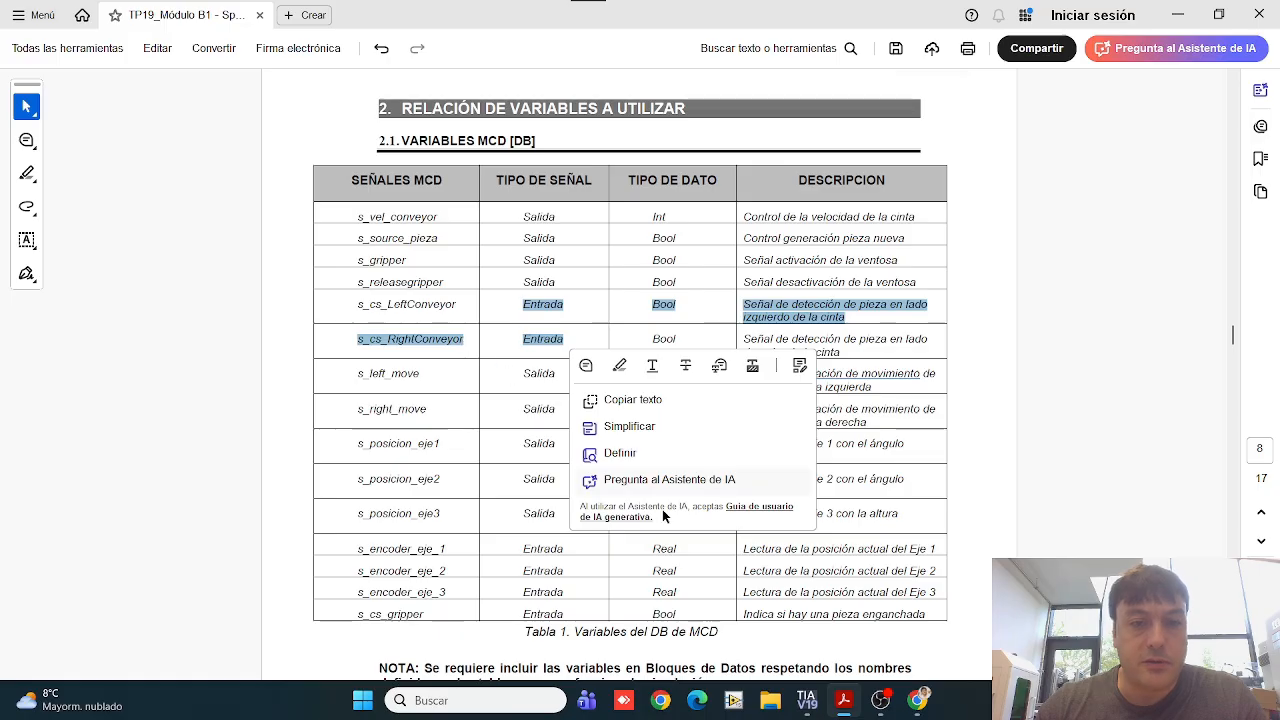
left_click(808, 705)
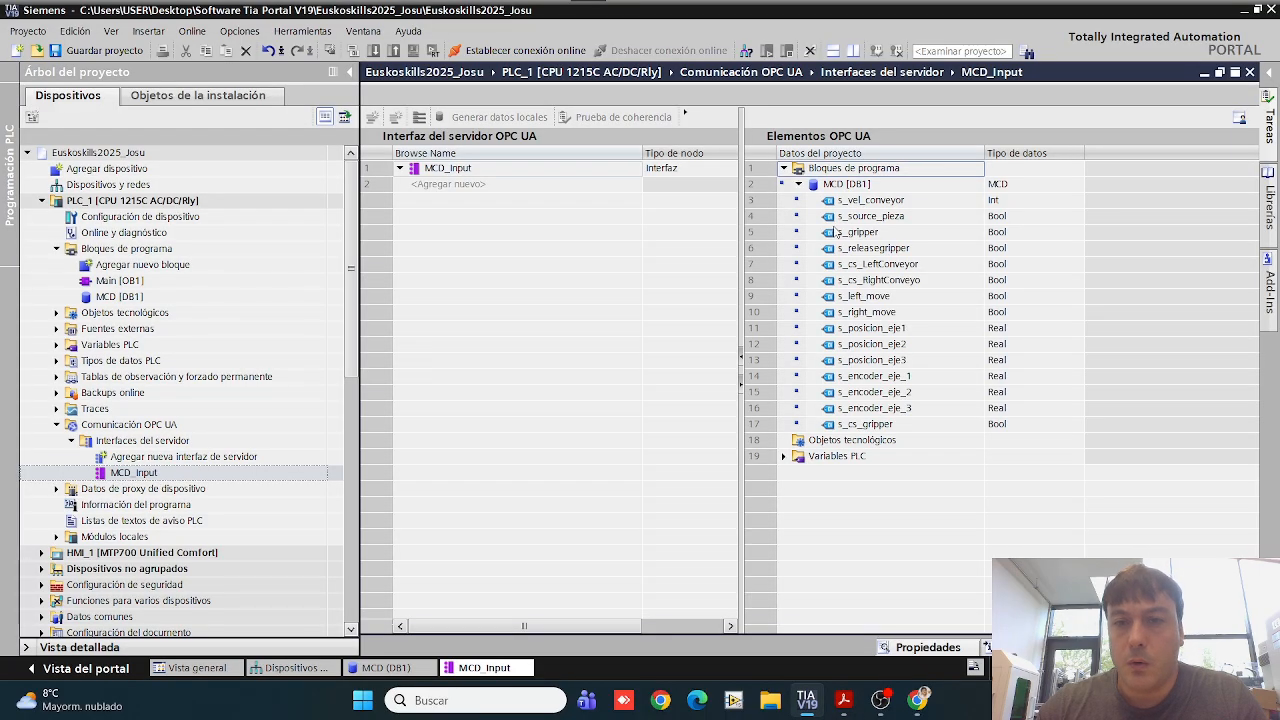
Step: Add the s_cs_LeftConveyor and s_cs_RightConveyo variables from MCD [DB1] to the MCD_Input interface
left_click_drag(868, 270, 486, 193)
left_click(860, 284)
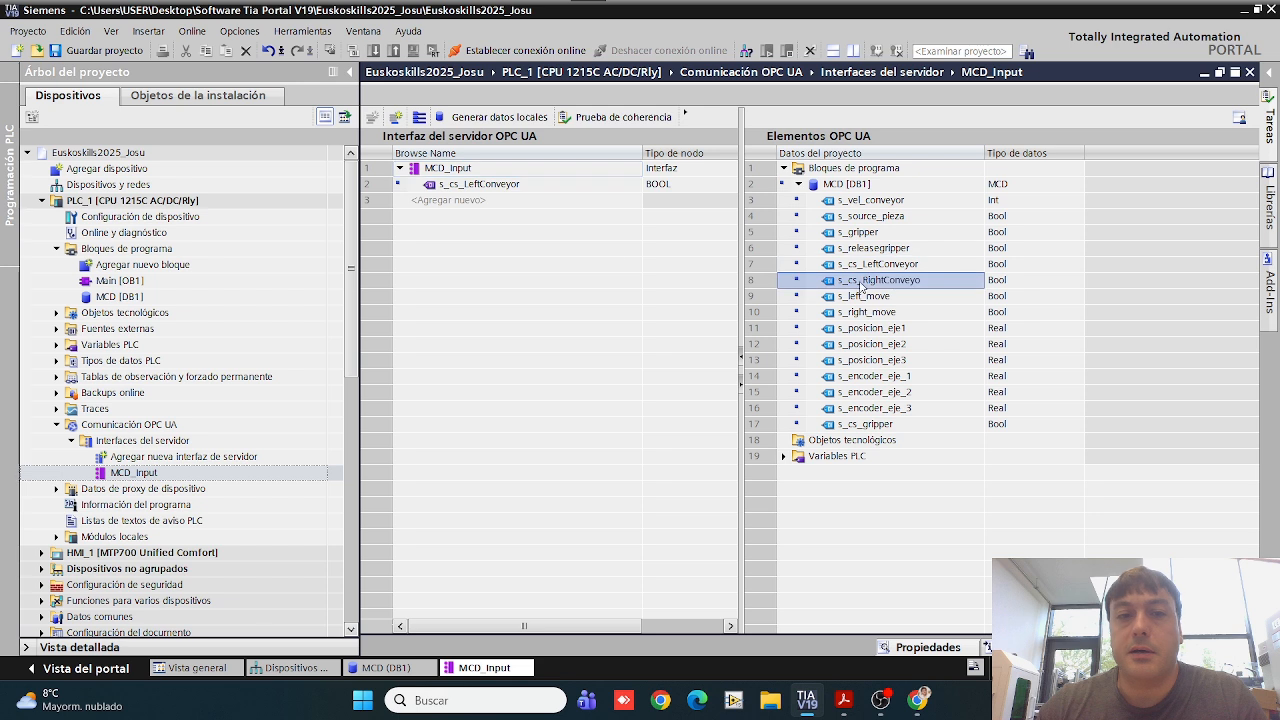
left_click_drag(860, 287, 466, 206)
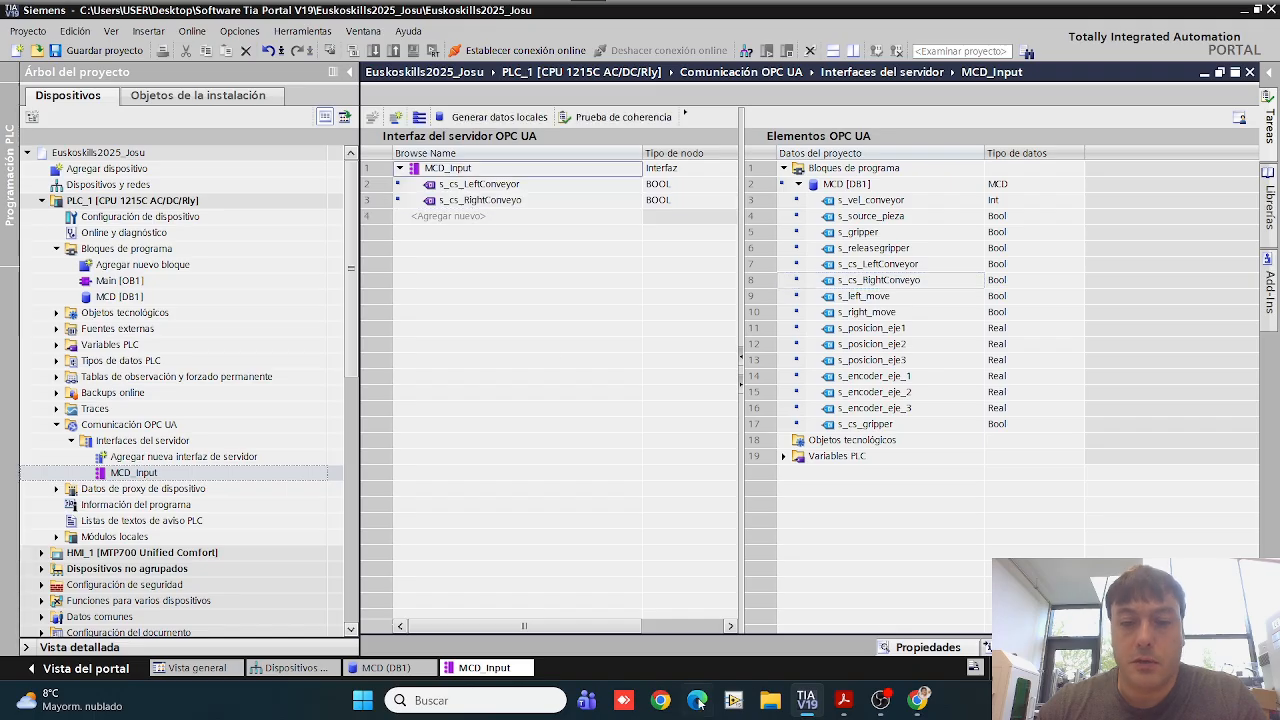
Step: Check the PDF table for the remaining Entrada signals and add s_encoder_eje_1 to the MCD_Input interface
left_click(843, 700)
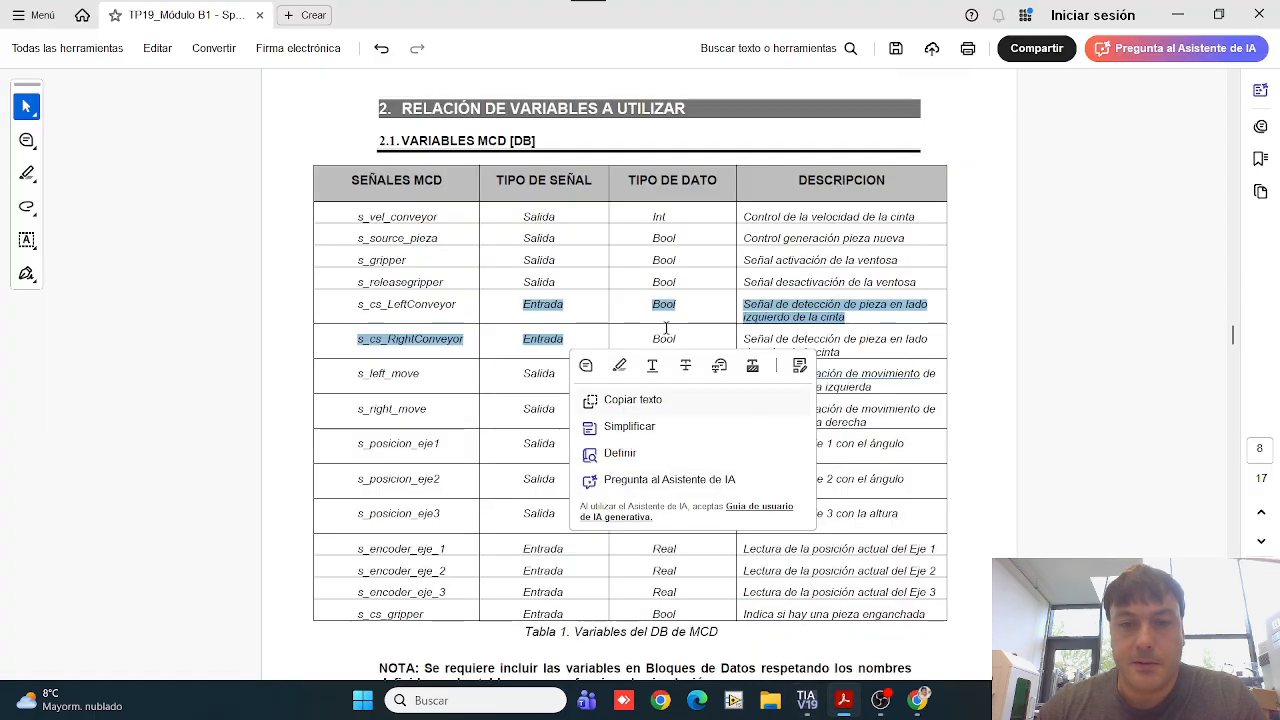
left_click(519, 348)
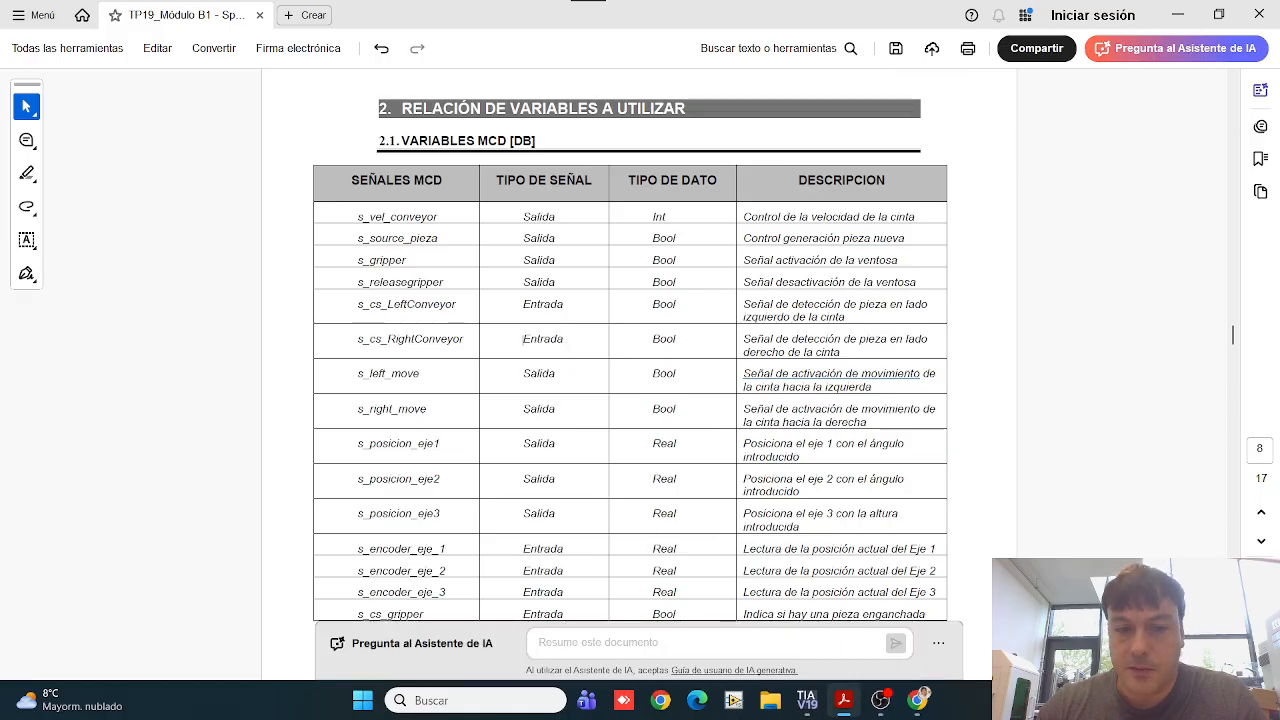
mouse_move(843, 700)
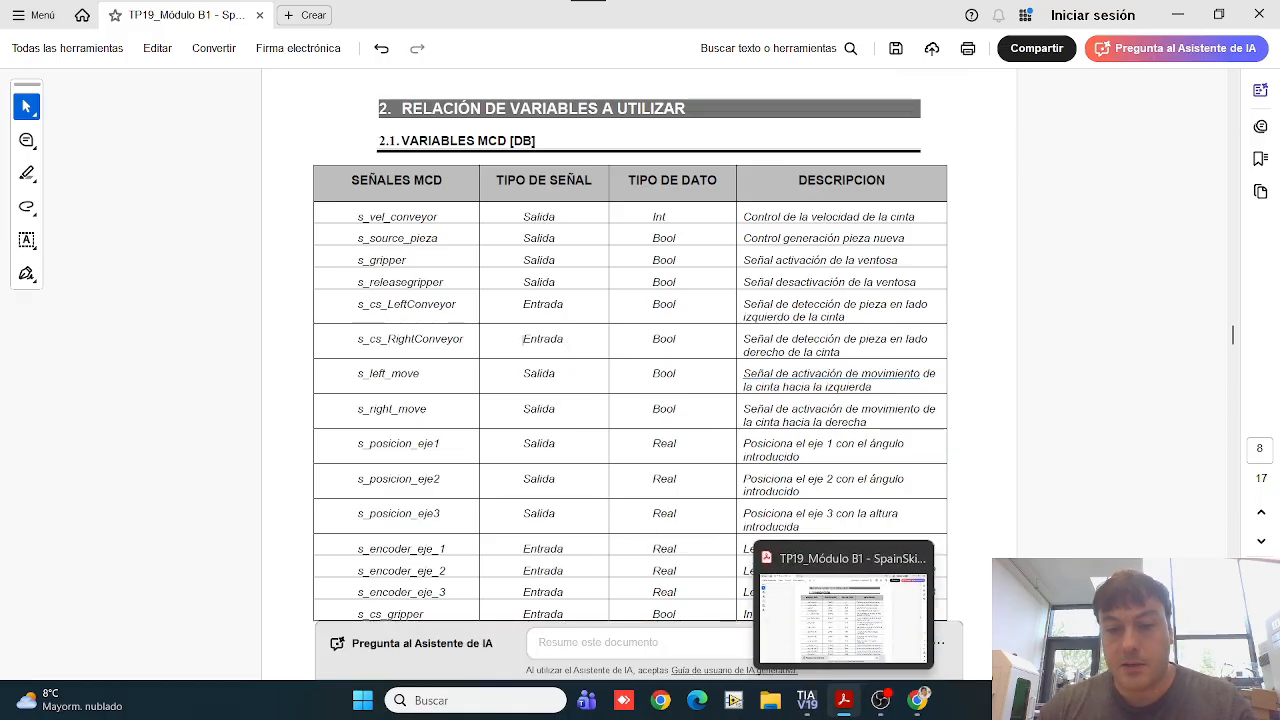
left_click(812, 704)
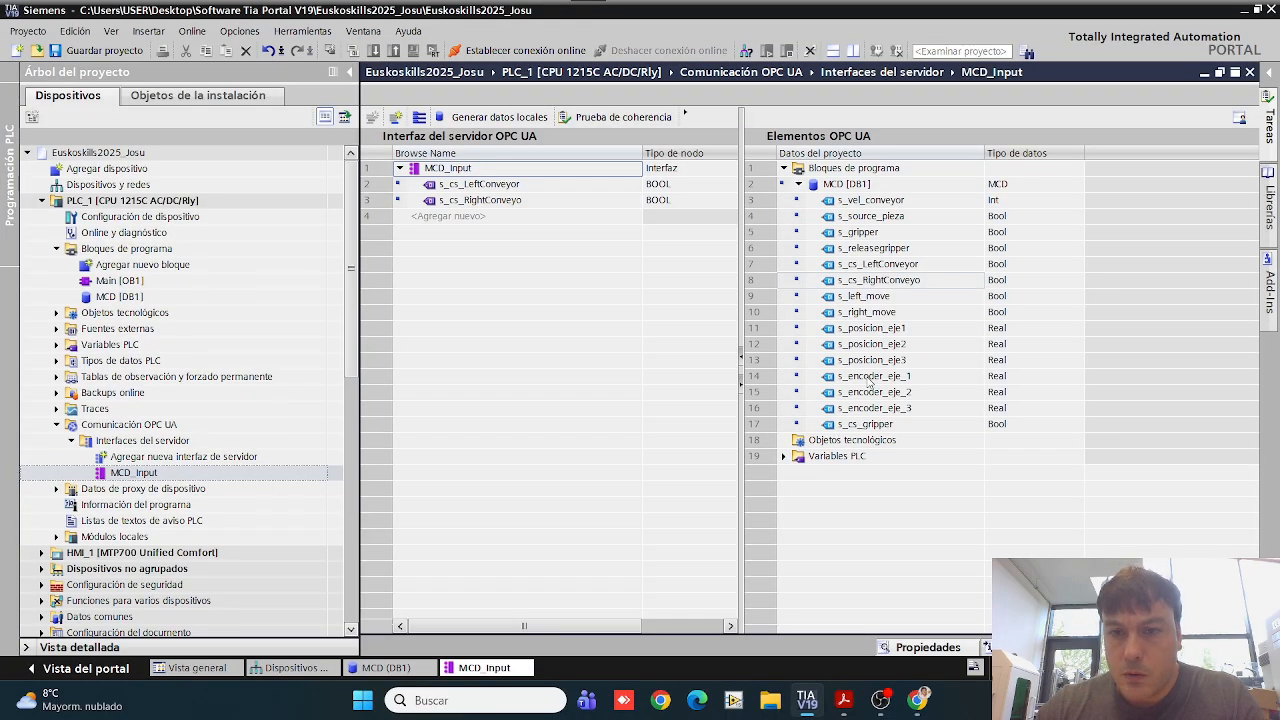
left_click_drag(869, 381, 508, 220)
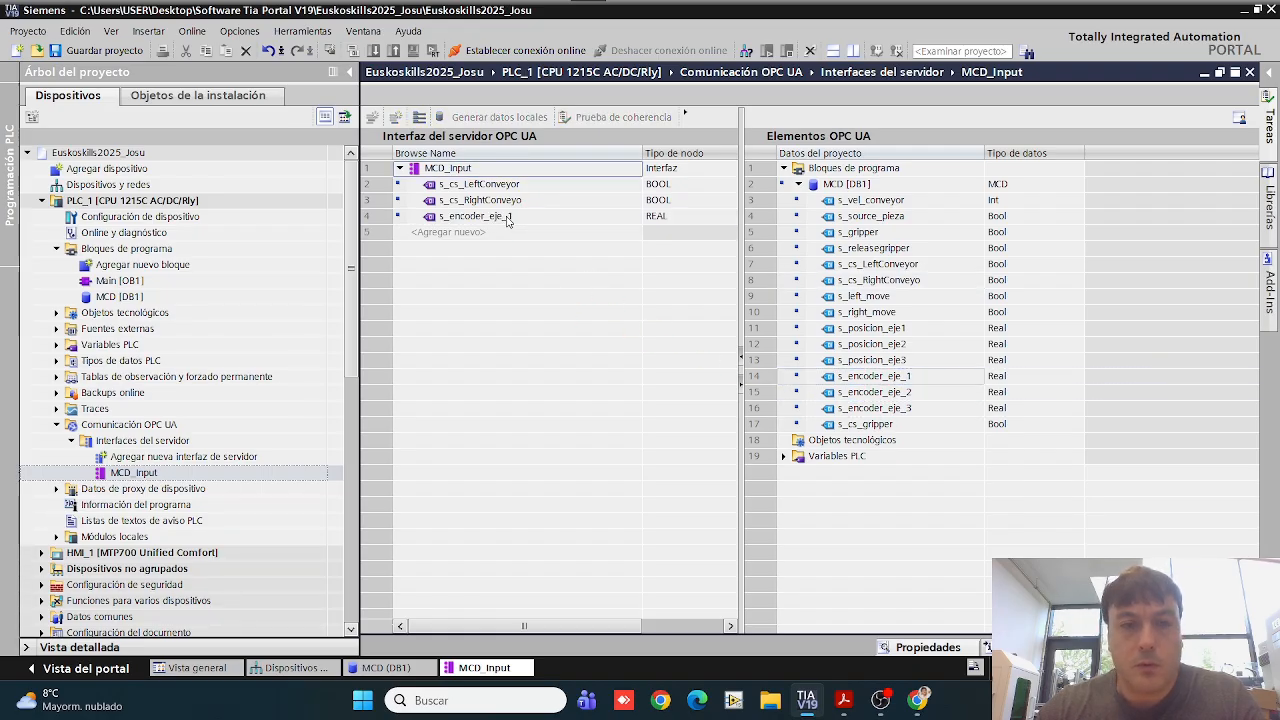
Step: Add the s_encoder_eje_2, s_encoder_eje_3 and s_cs_gripper variables from MCD [DB1] to the MCD_Input interface and close its editor
left_click(884, 397)
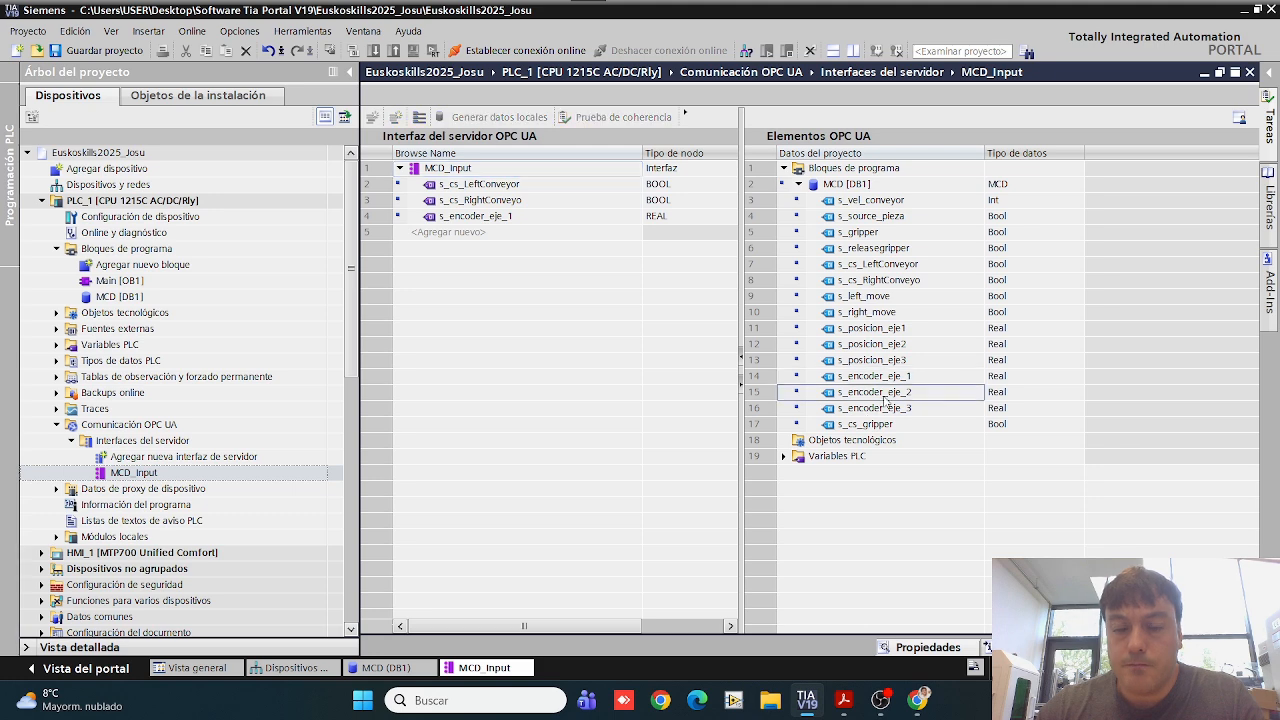
left_click_drag(912, 403, 490, 250)
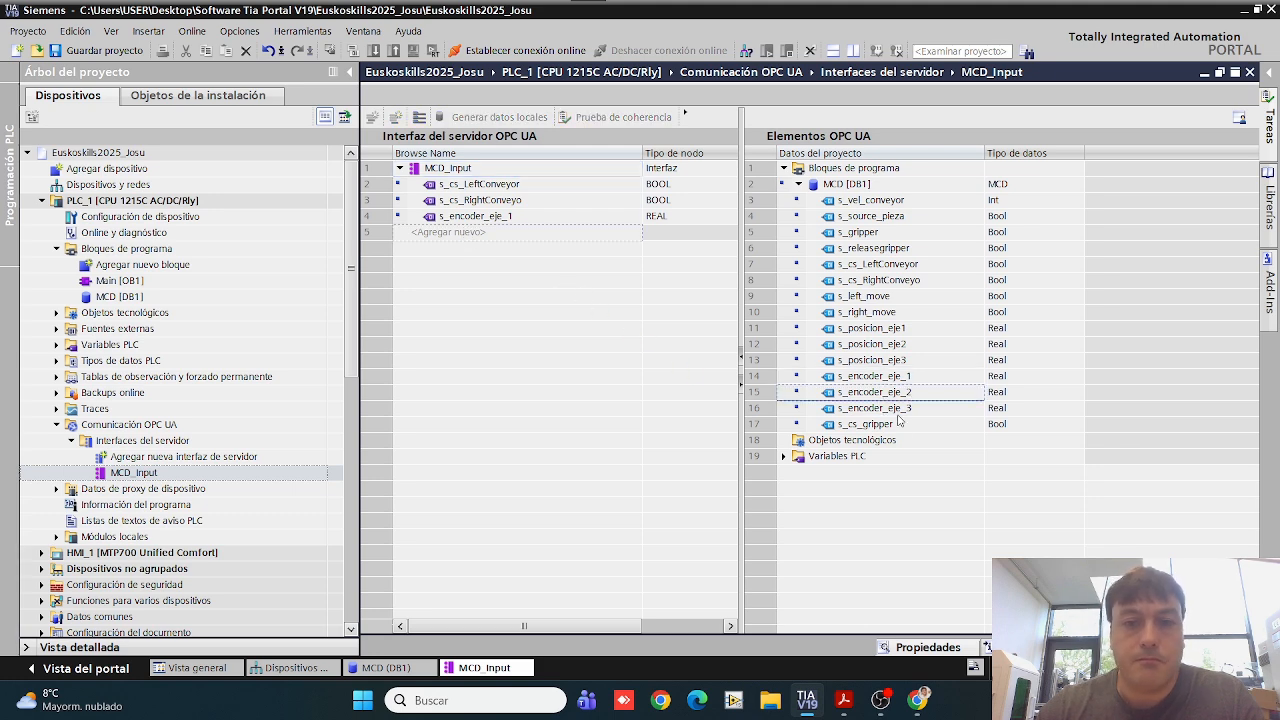
left_click(860, 410)
left_click_drag(858, 408, 507, 260)
left_click(872, 428)
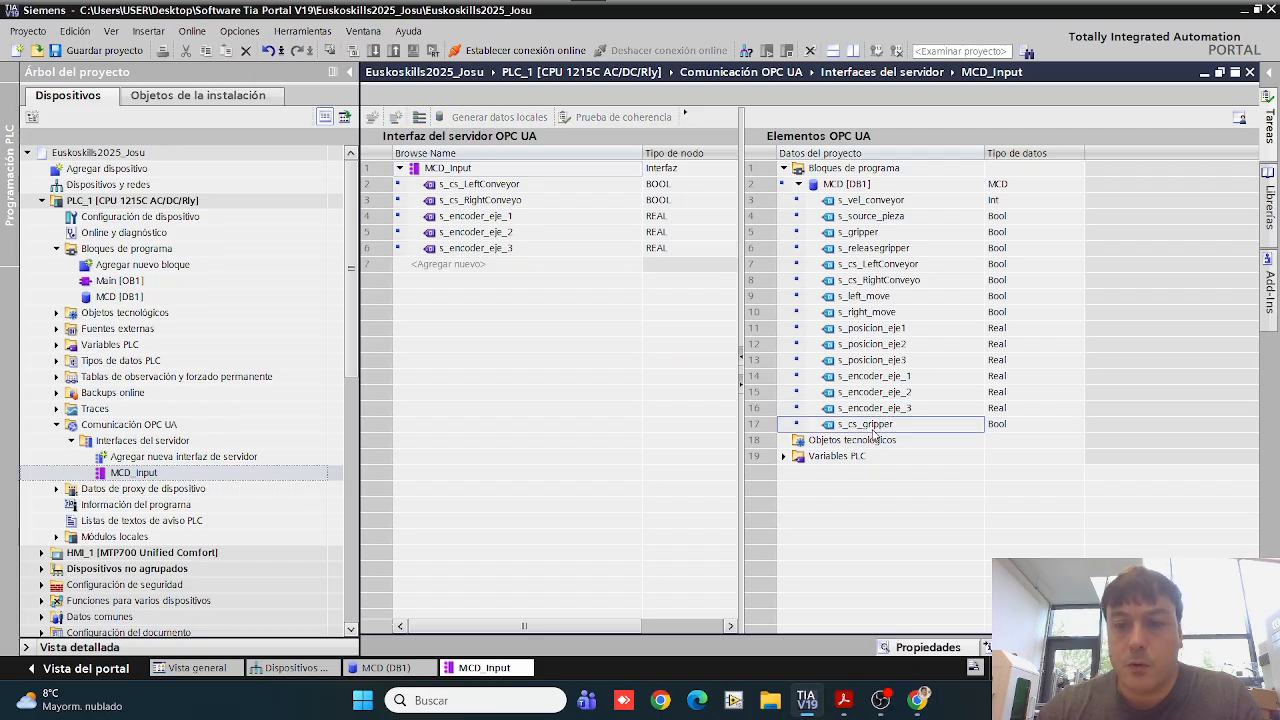
left_click_drag(877, 428, 461, 266)
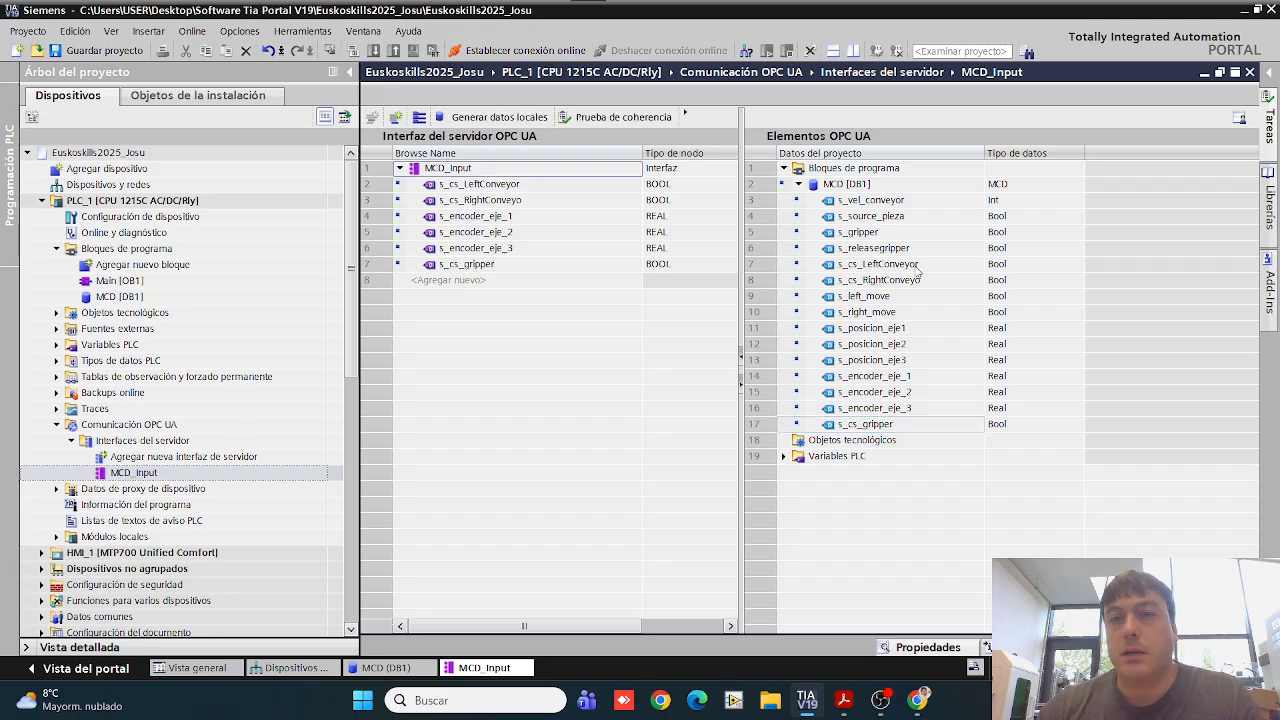
left_click(1249, 72)
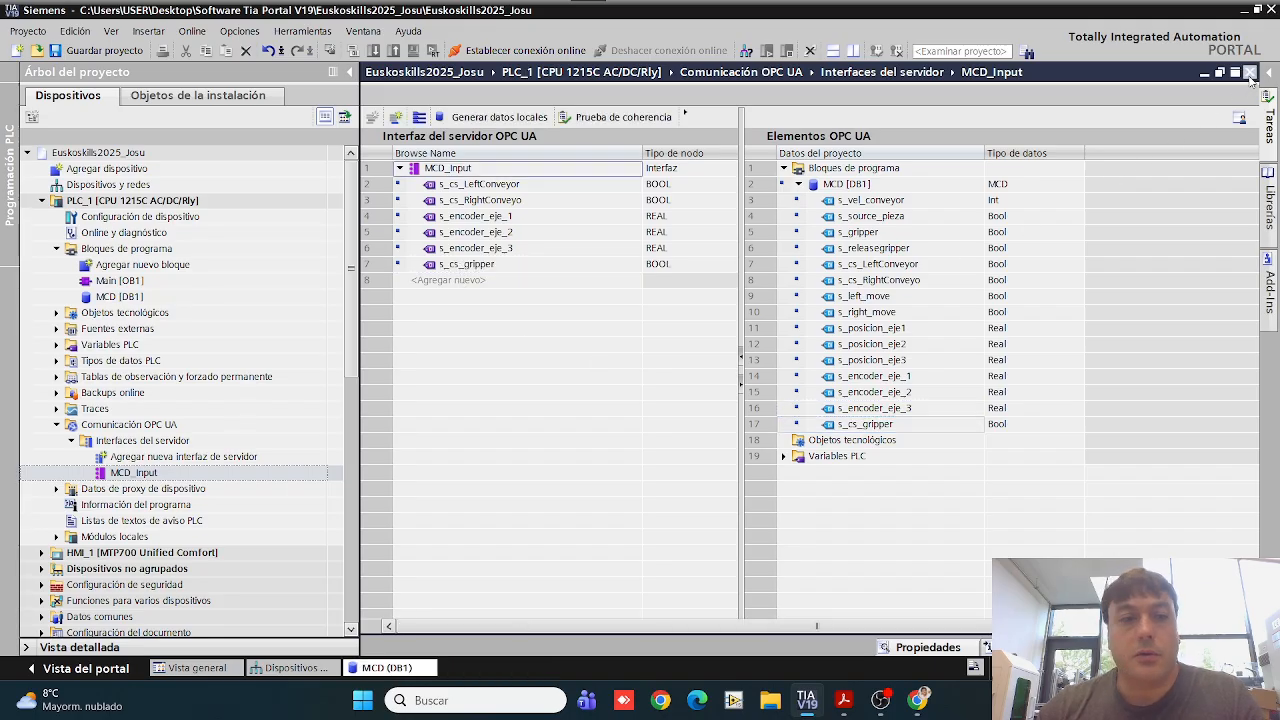
Step: Add a new OPC UA server interface of type Interfaz named MCD_Output to PLC_1
double_click(226, 460)
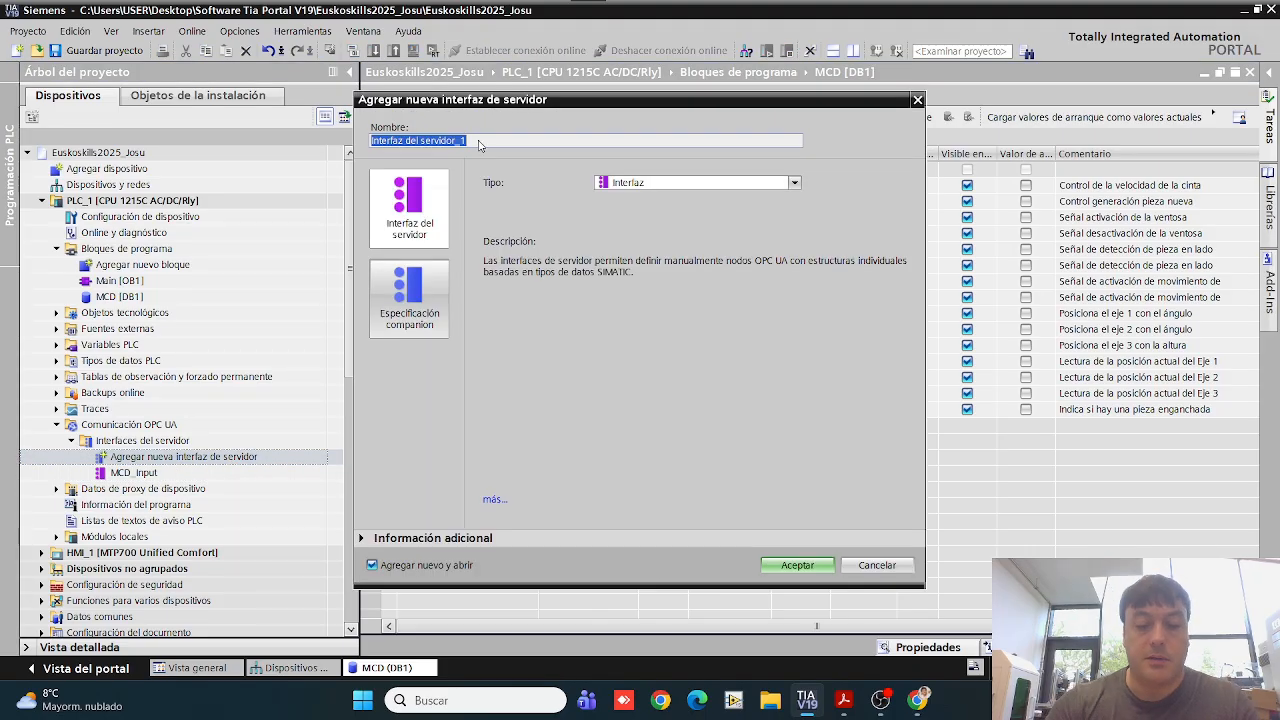
type("MC")
key("BackSpace")
key("BackSpace")
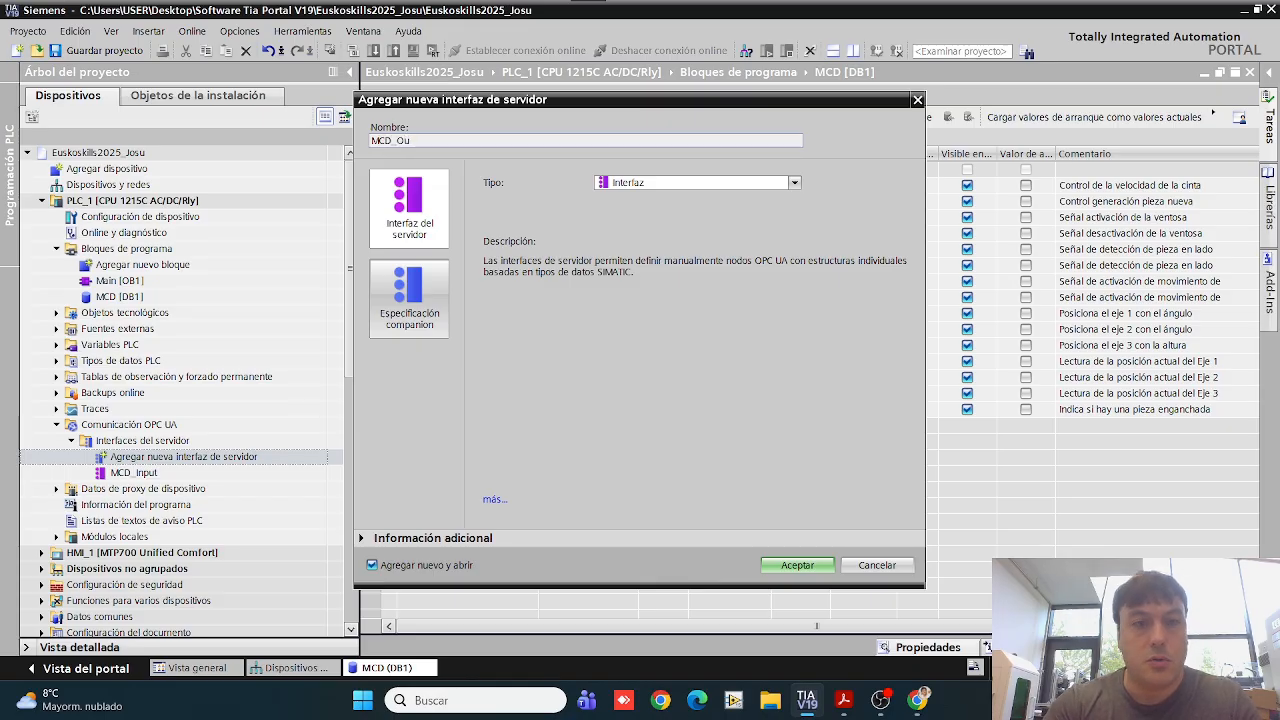
type("tput")
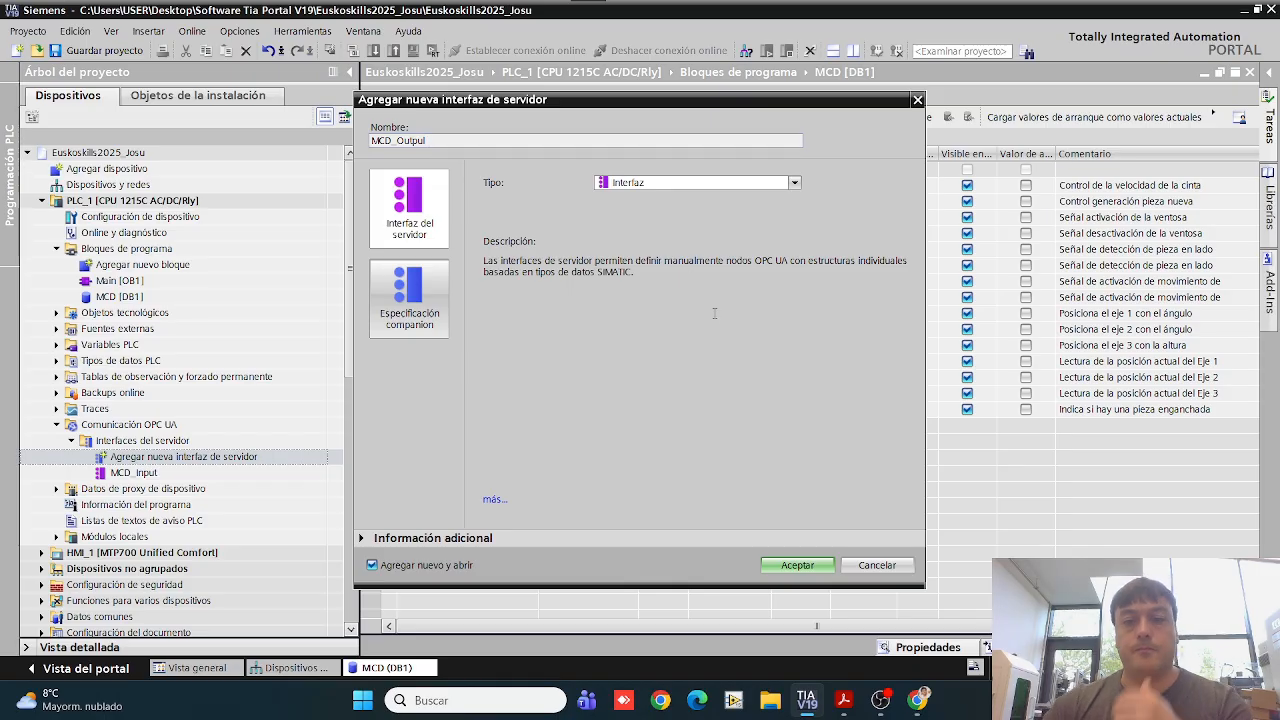
left_click(792, 565)
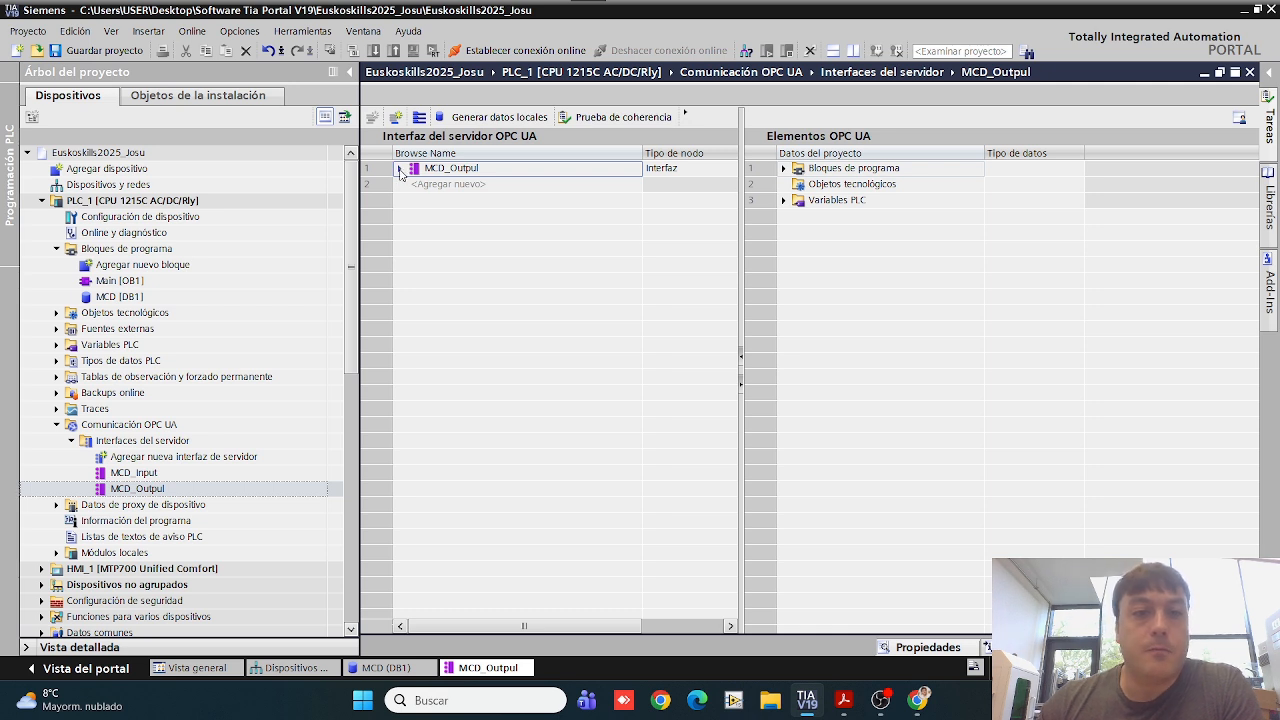
Step: Add the s_vel_conveyor, s_source_pieza, s_gripper and s_releasegripper variables from MCD [DB1] to the MCD_Output interface
left_click(785, 168)
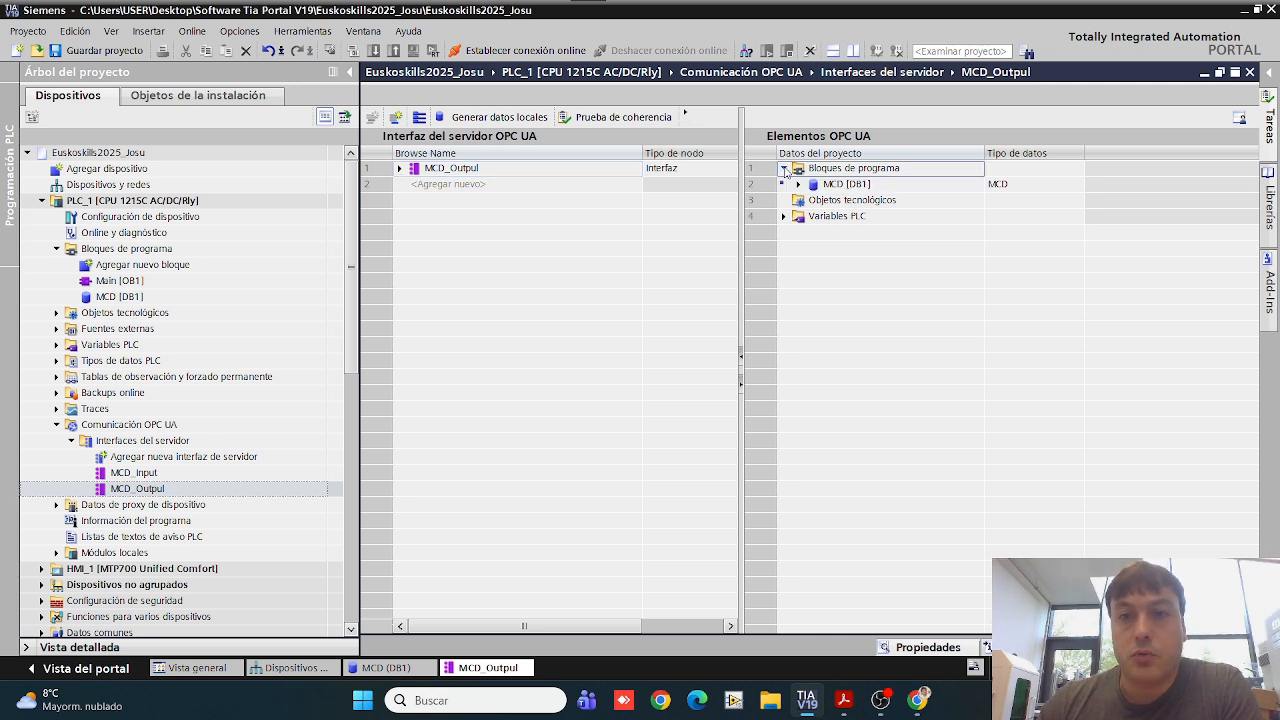
left_click(798, 185)
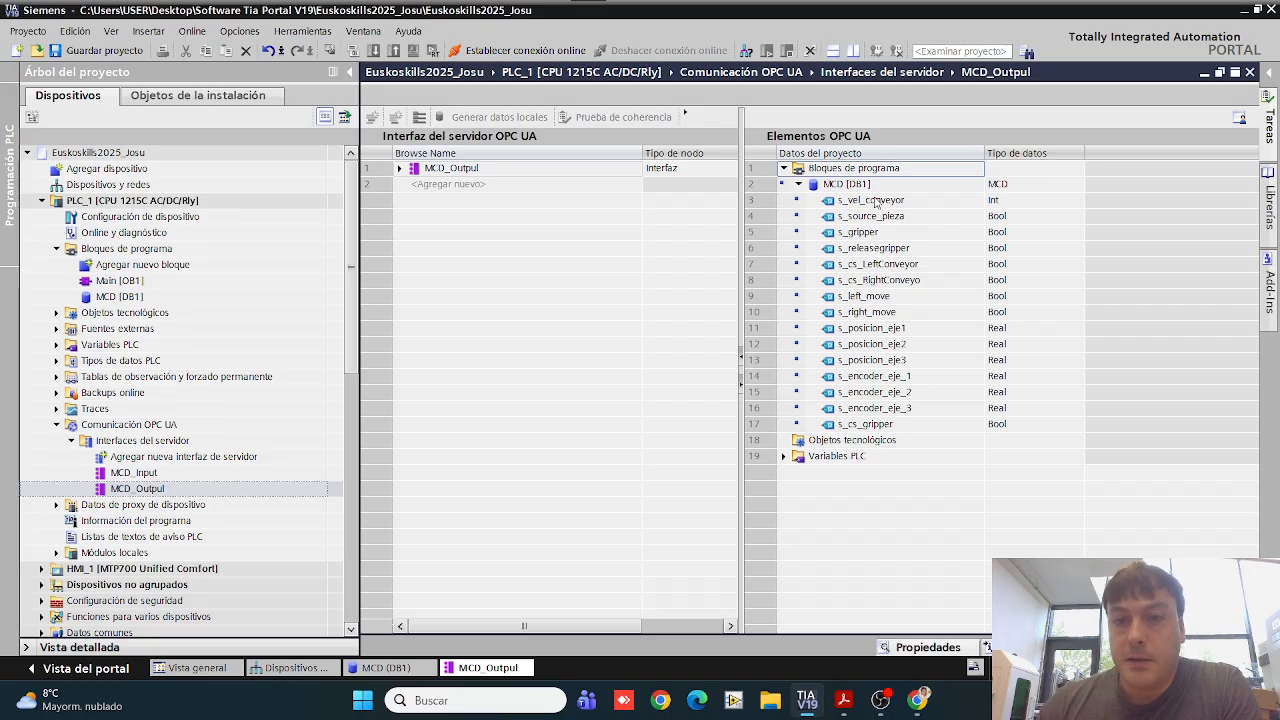
left_click_drag(876, 200, 482, 197)
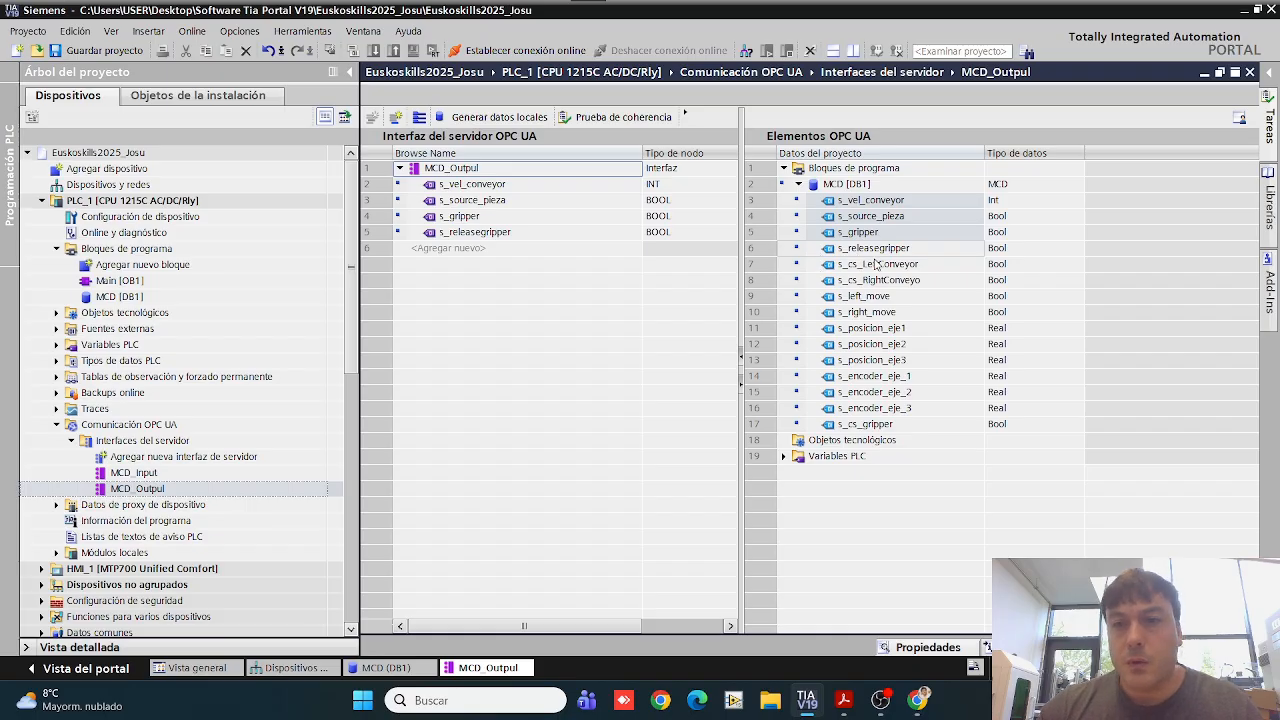
Step: Add s_left_move, s_right_move, s_posicion_eje1, s_posicion_eje2 and s_posicion_eje3 from MCD [DB1] to the MCD_Output interface
left_click(875, 263)
left_click(876, 281)
left_click(879, 299)
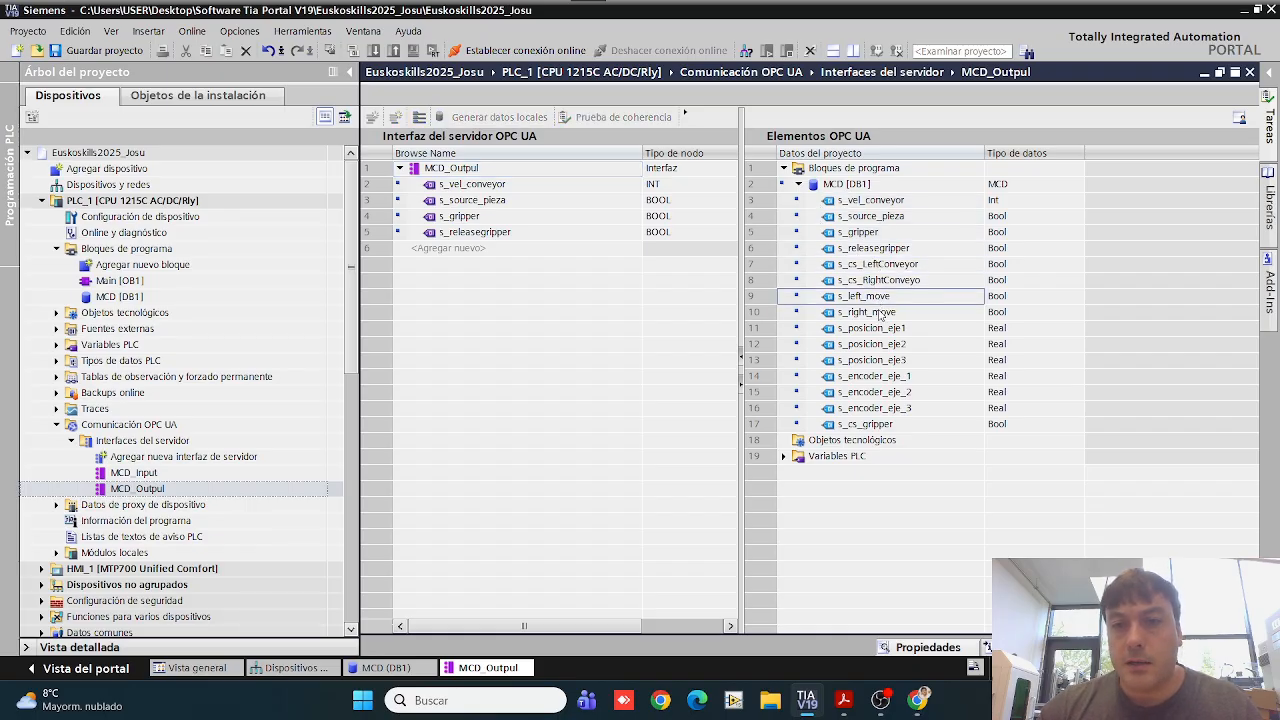
left_click_drag(880, 313, 467, 251)
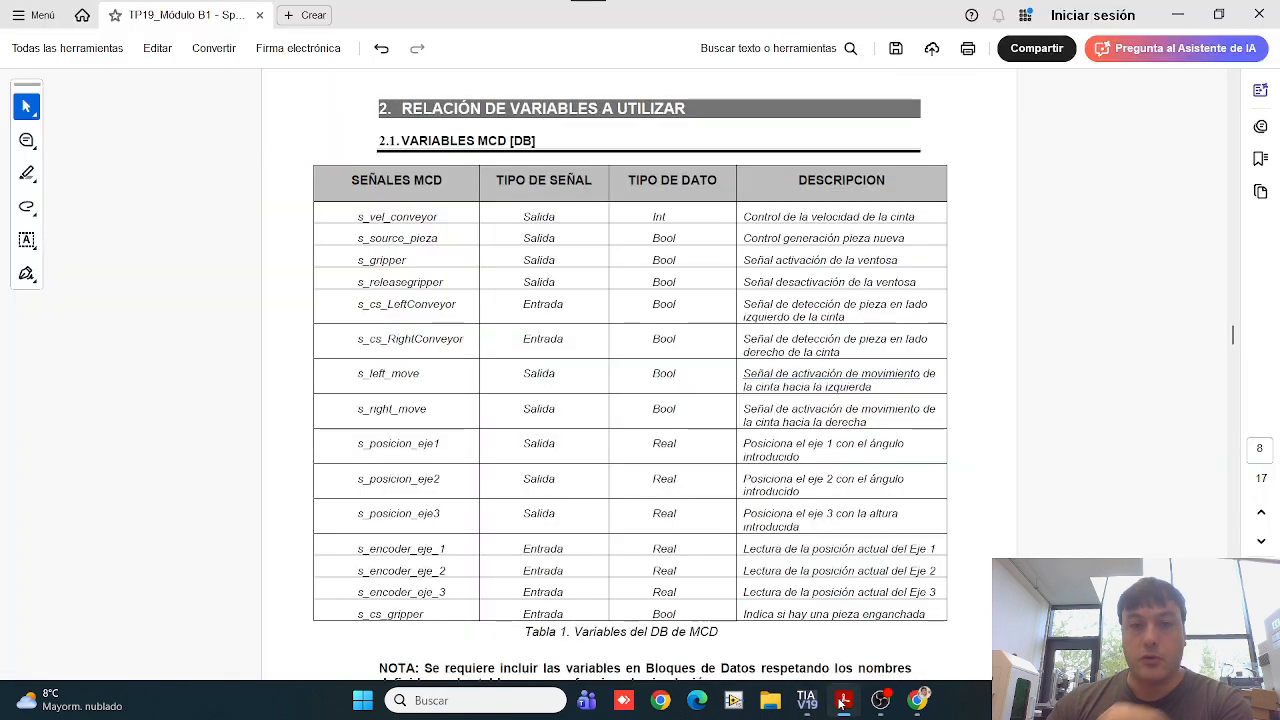
Step: Check the MCD_Output signals against the Salida entries in the PDF table and close all open editors in the project
left_click(843, 700)
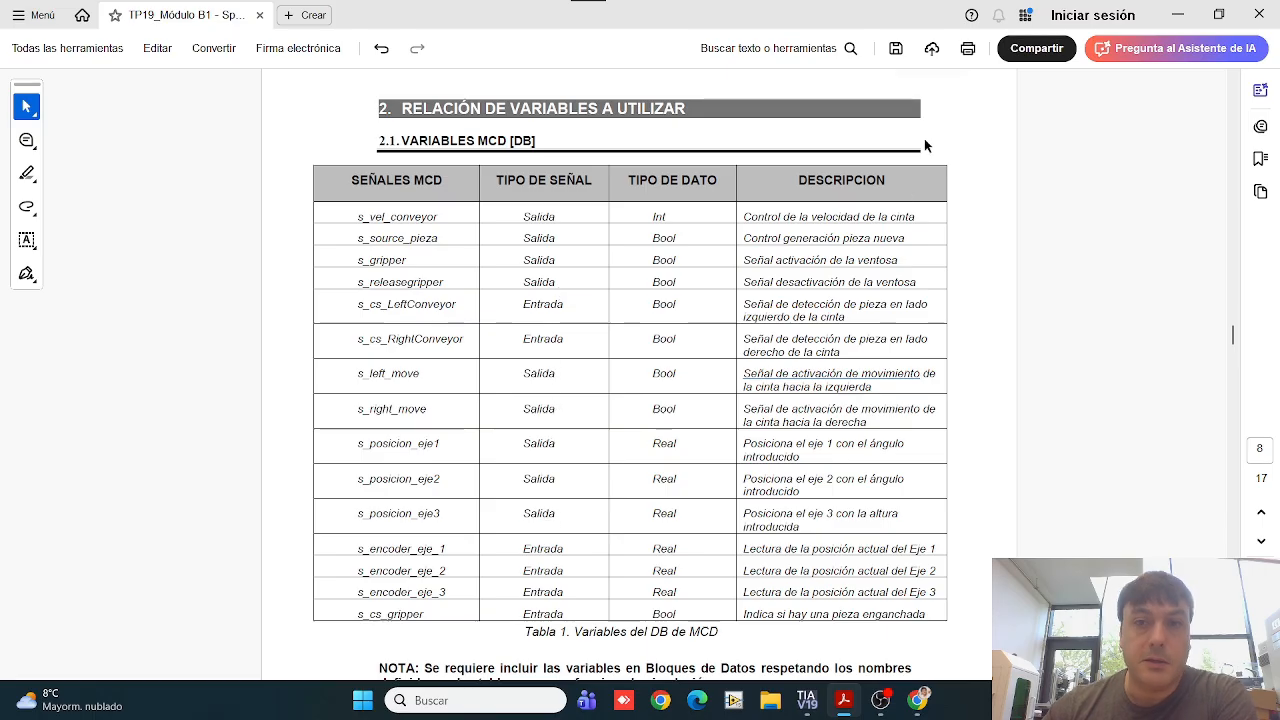
left_click(1177, 17)
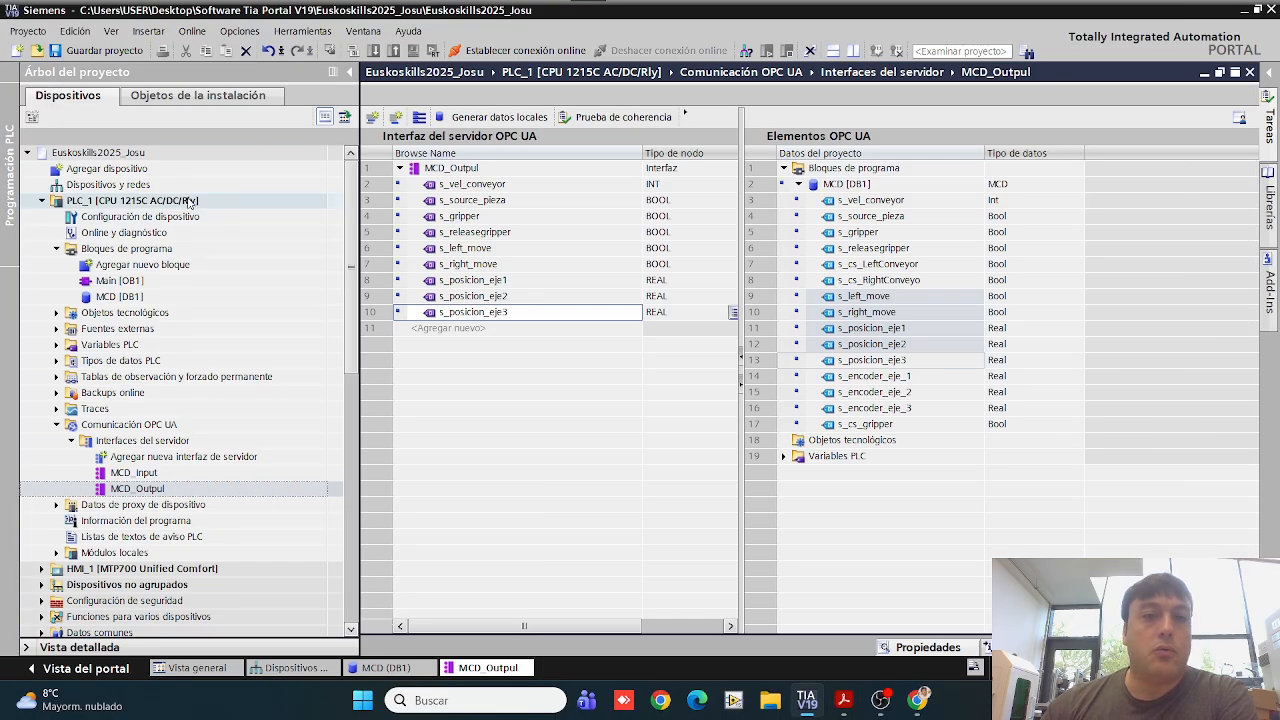
left_click(1251, 72)
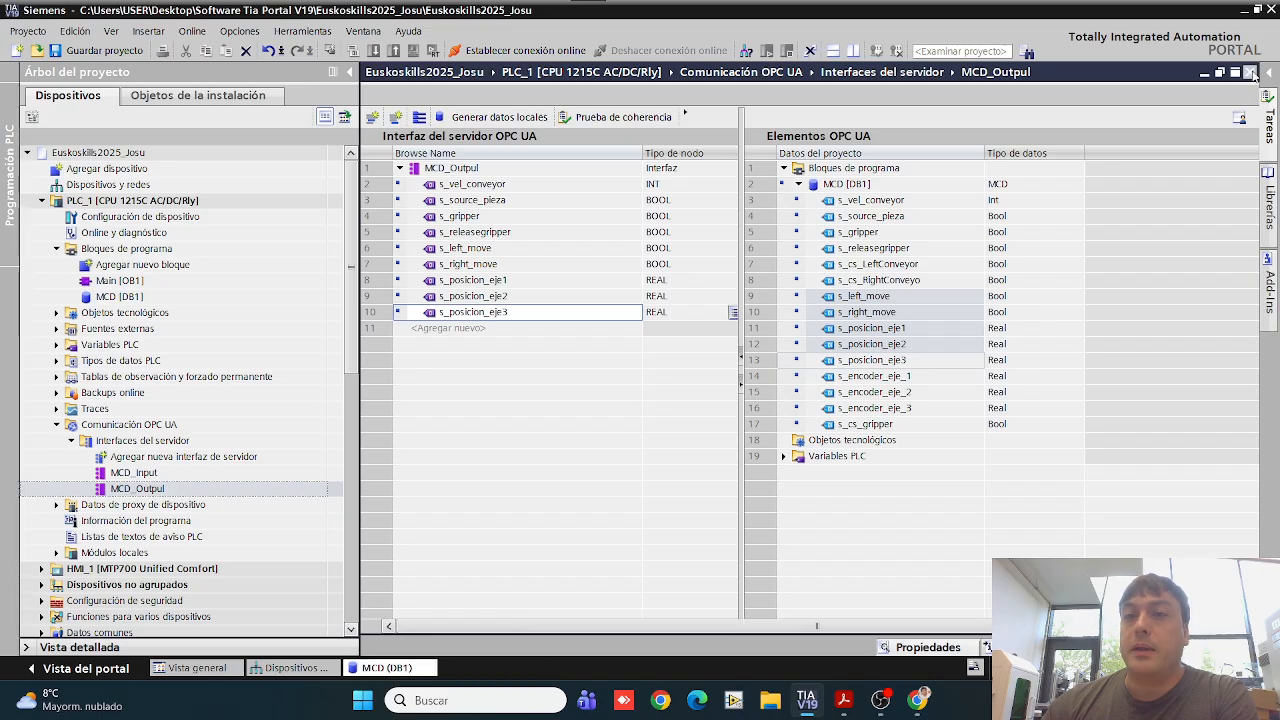
left_click(1250, 72)
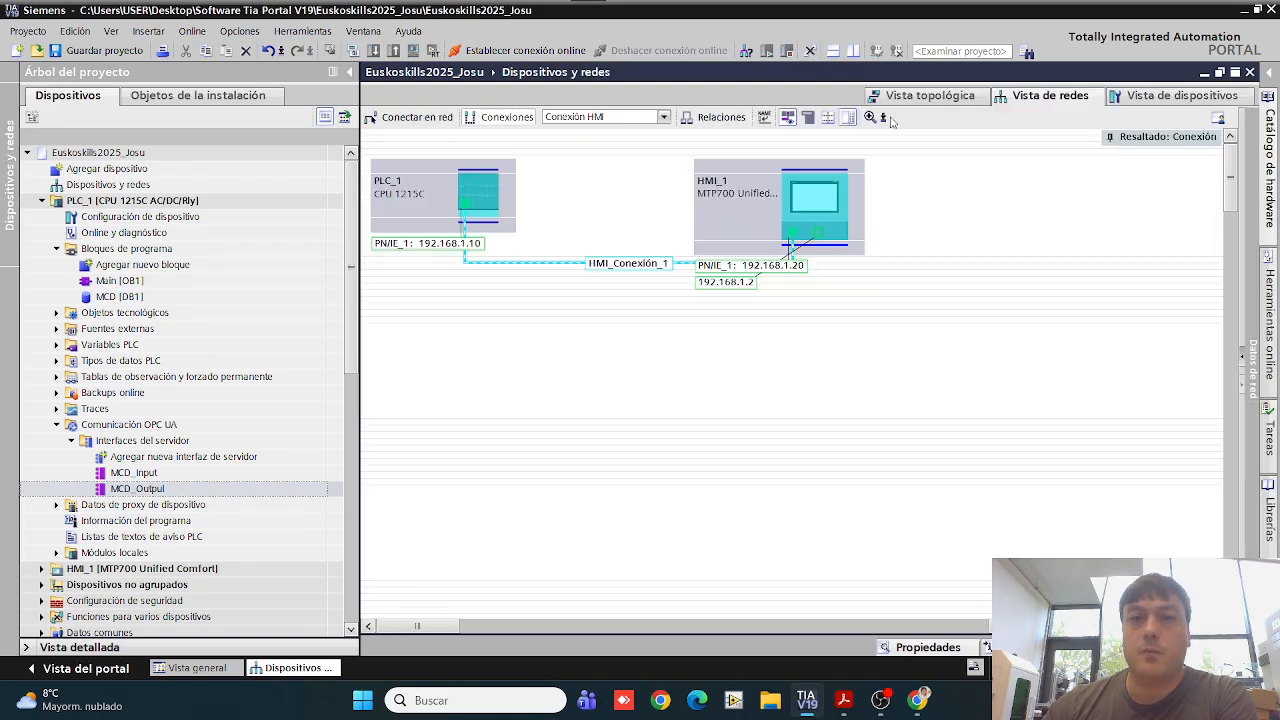
left_click(1250, 72)
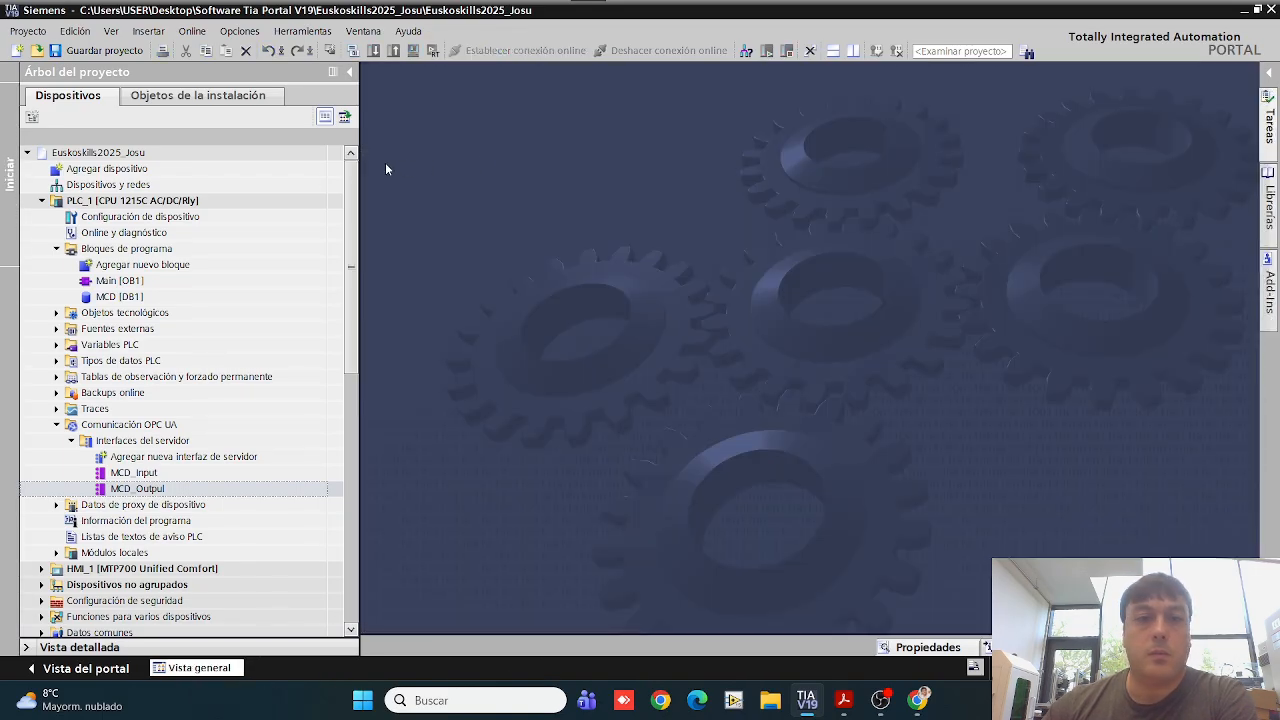
Step: Start the download of PLC_1 through the Realtek PCIe GbE Family Controller using the connection Directo a slot '1 X1'
left_click(192, 203)
left_click(42, 201)
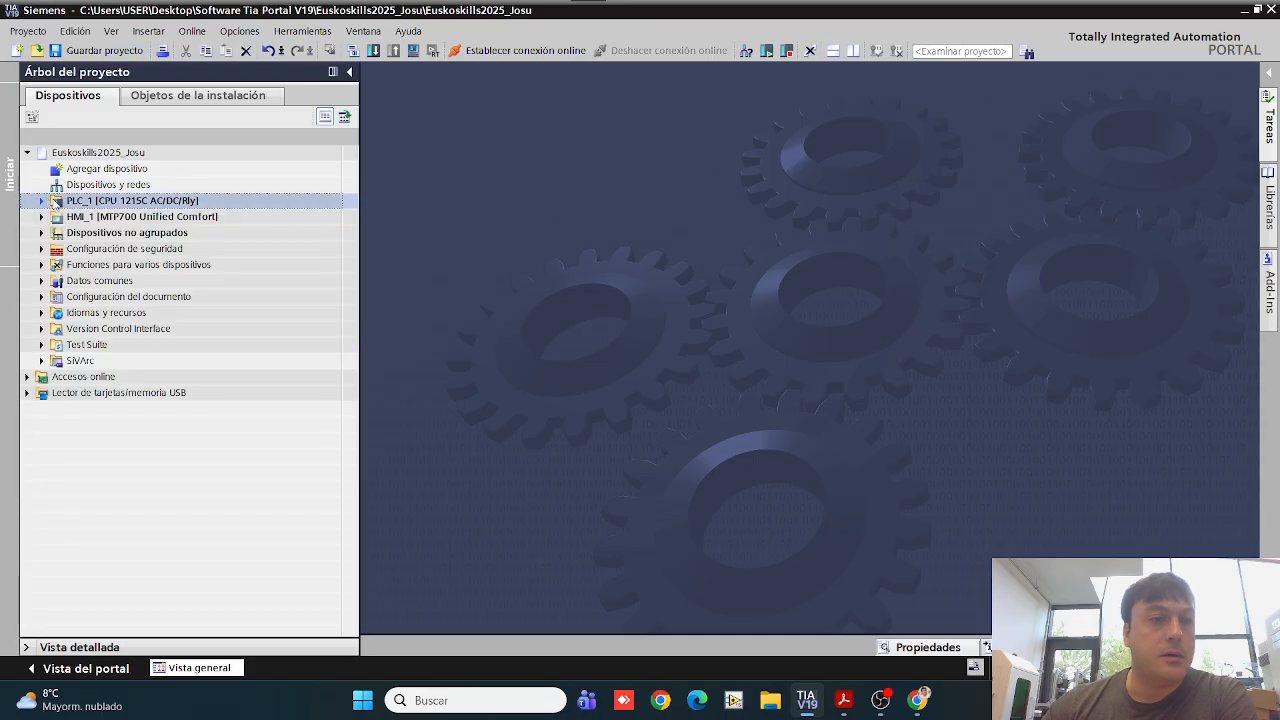
left_click(373, 50)
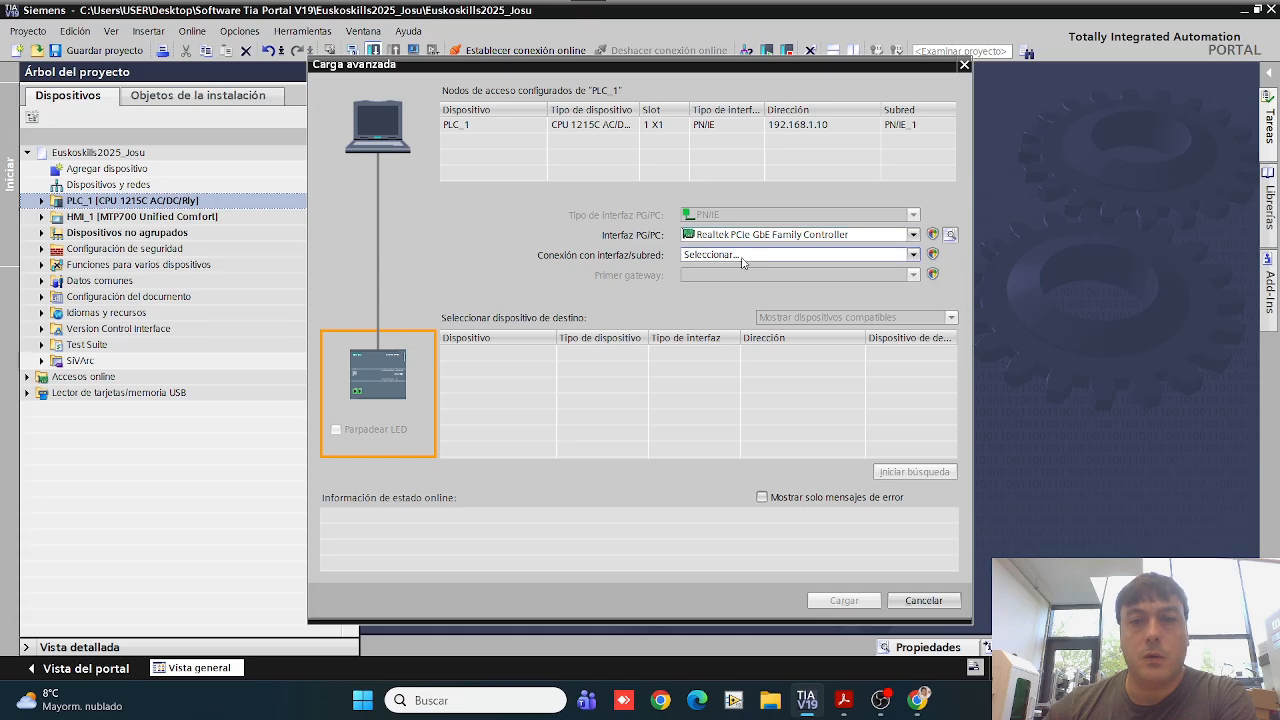
left_click(740, 255)
left_click(740, 275)
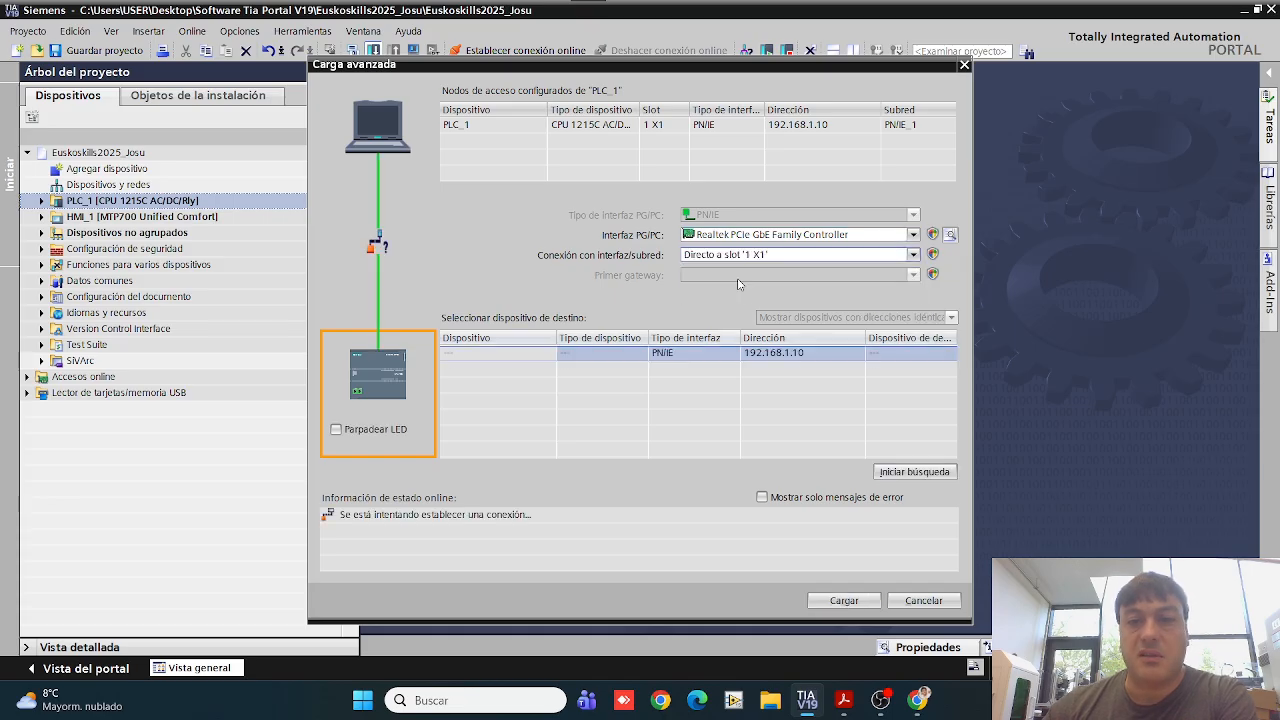
left_click(828, 601)
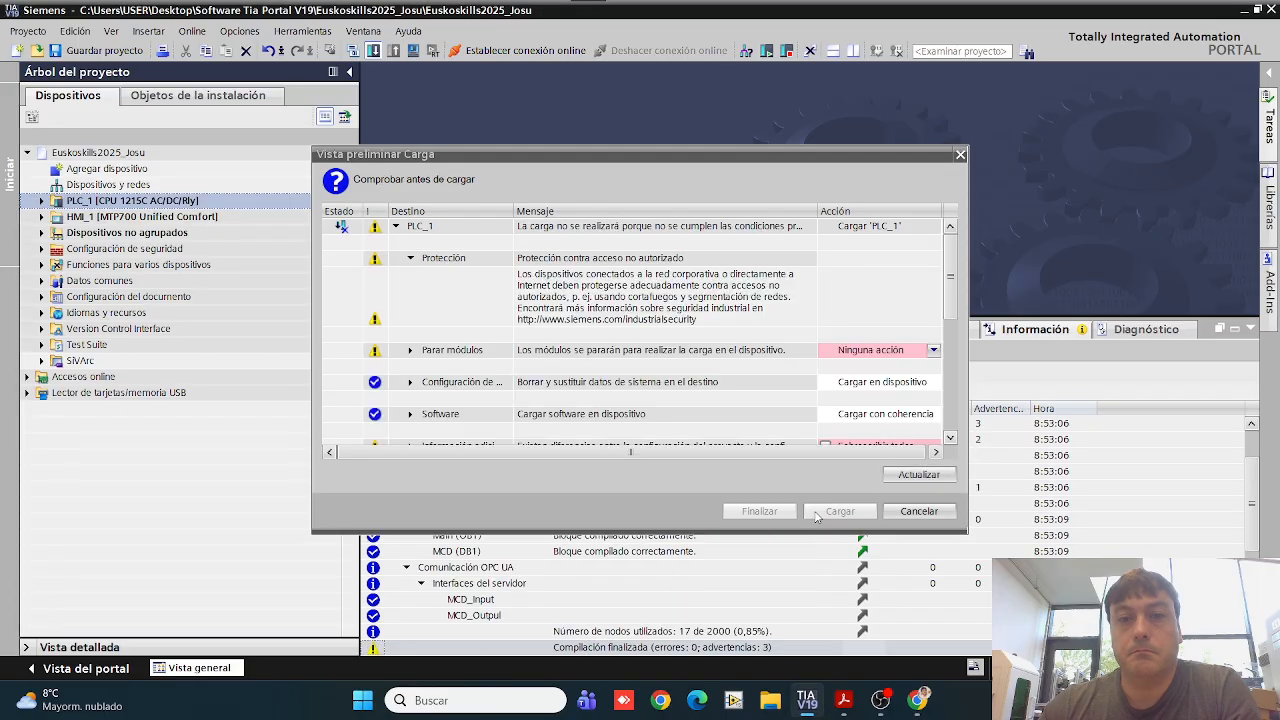
Step: Set the load actions to Parar todos and Sobrescribir todos, complete the download to PLC_1 and close the information pane
left_click(933, 350)
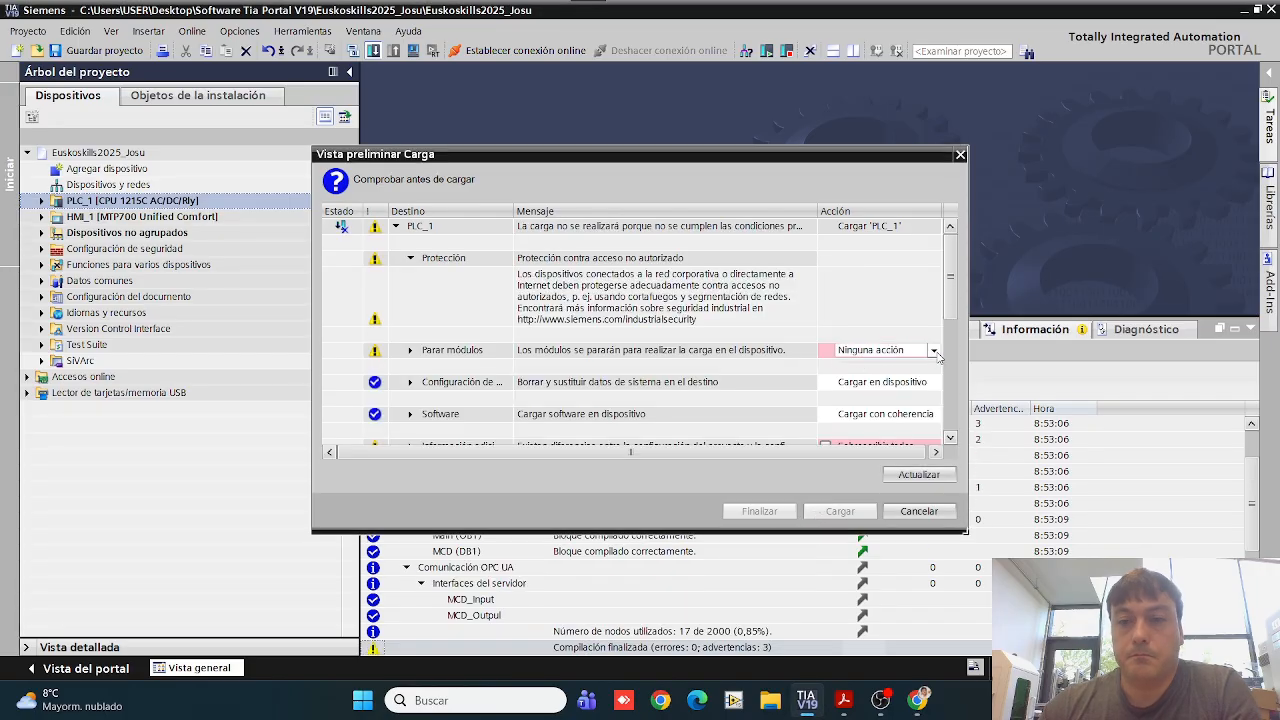
left_click(870, 376)
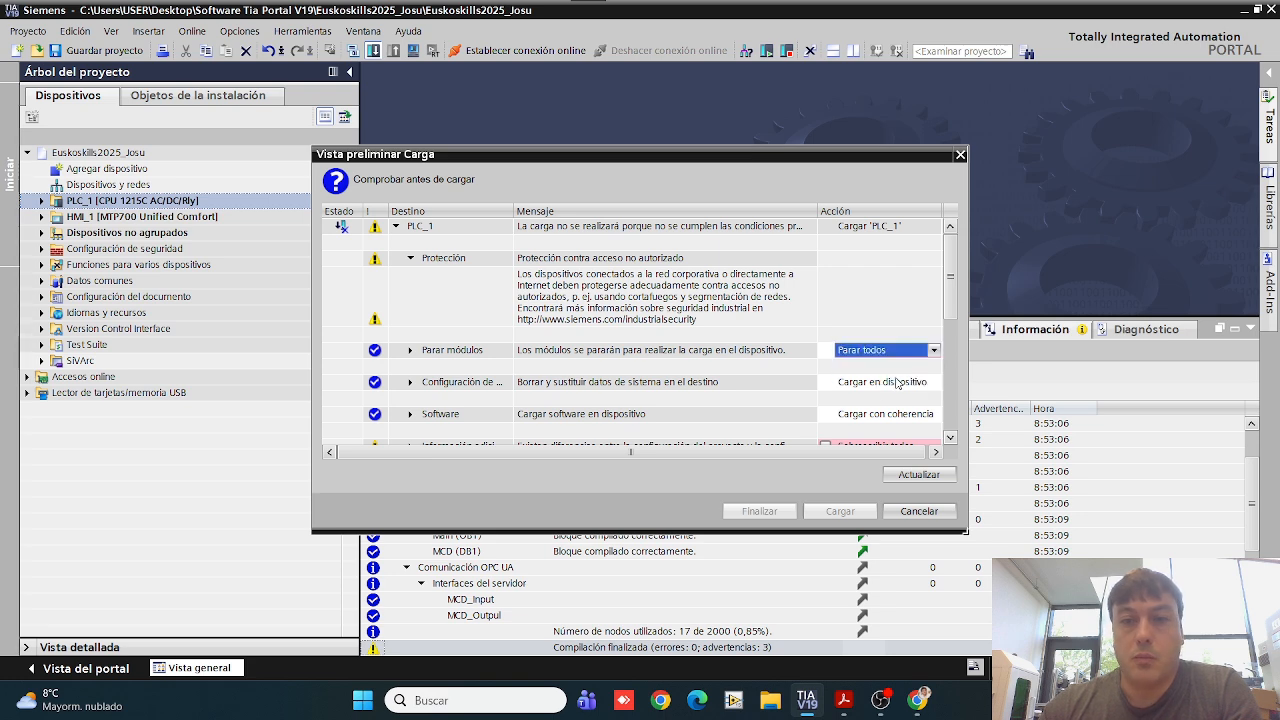
scroll(955, 443, "down", 3)
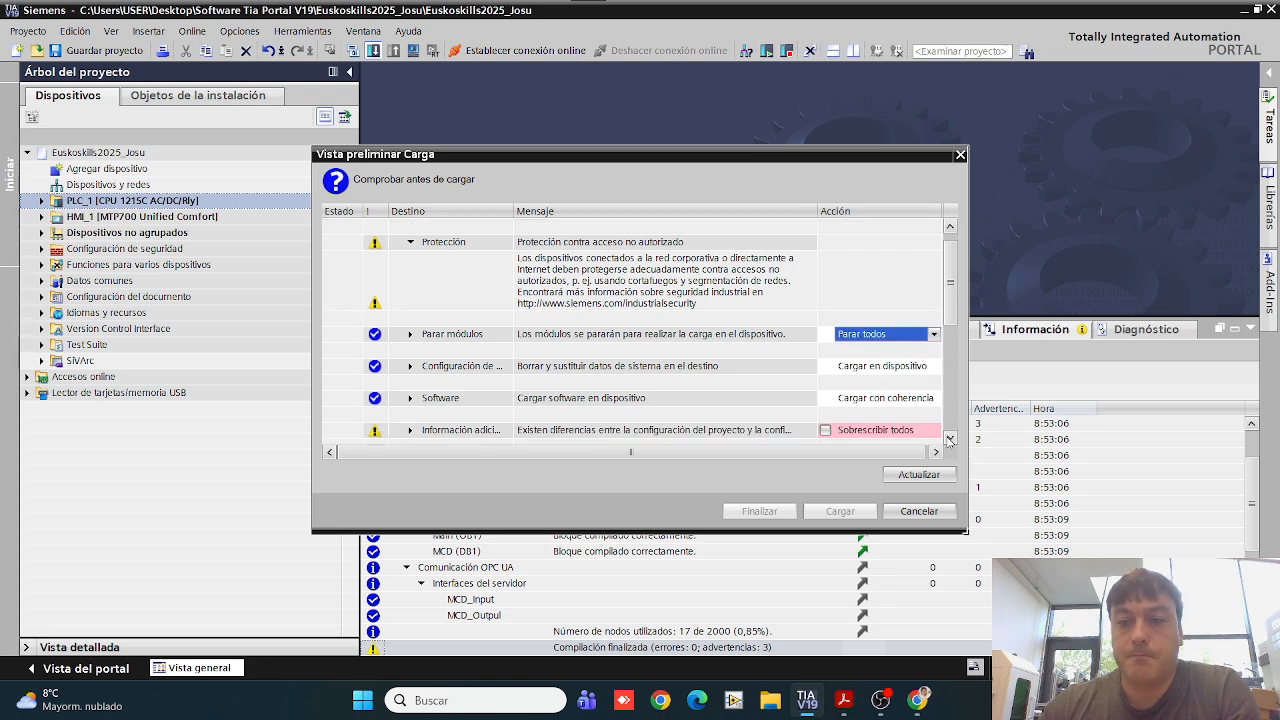
left_click(826, 339)
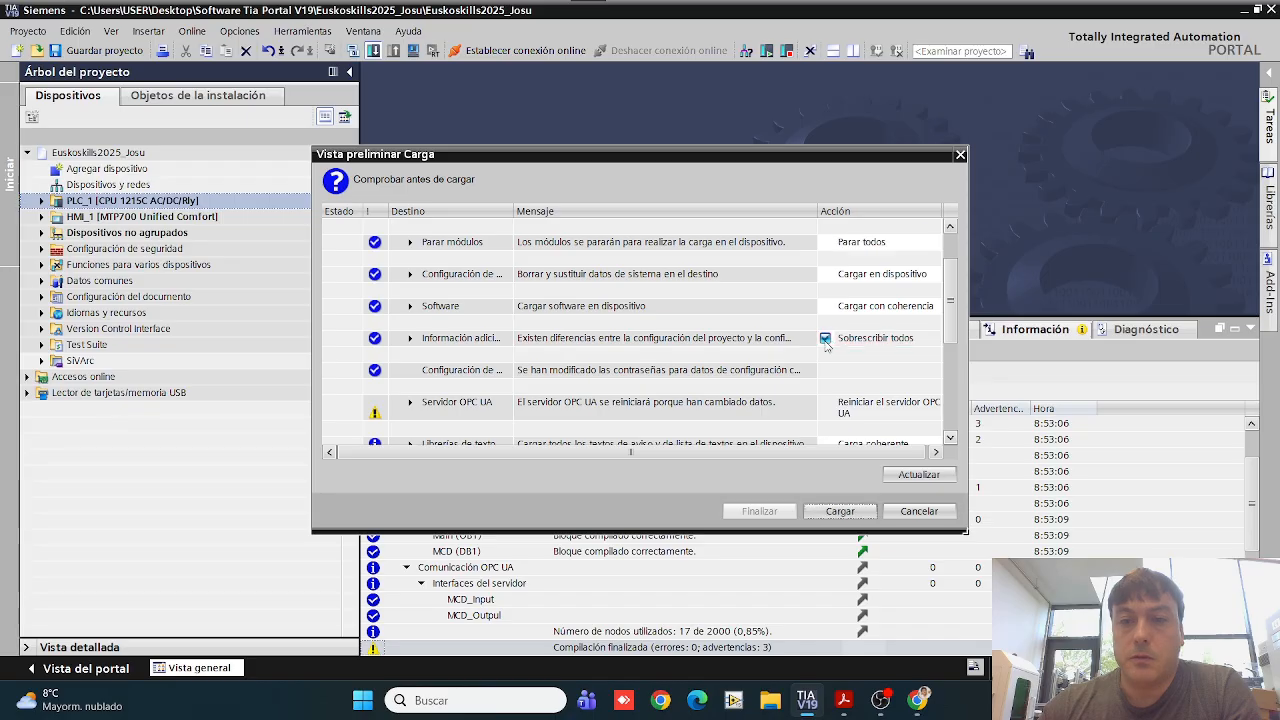
left_click(826, 513)
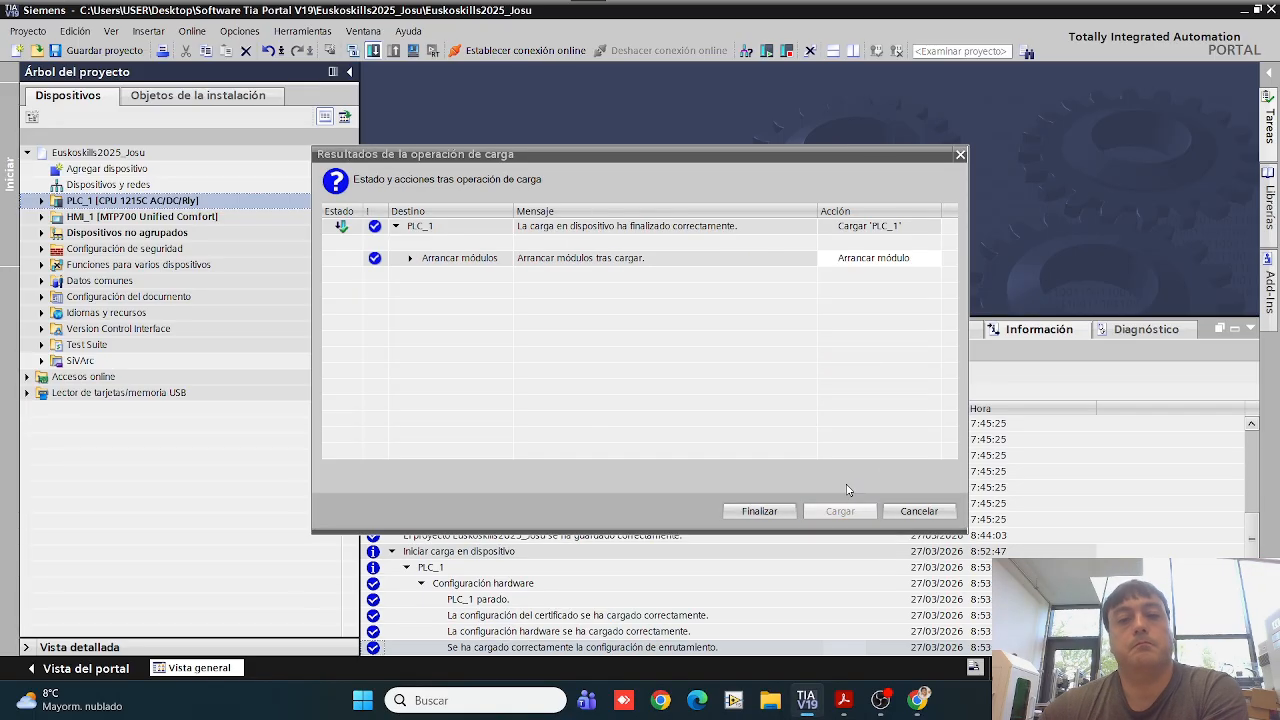
left_click(757, 511)
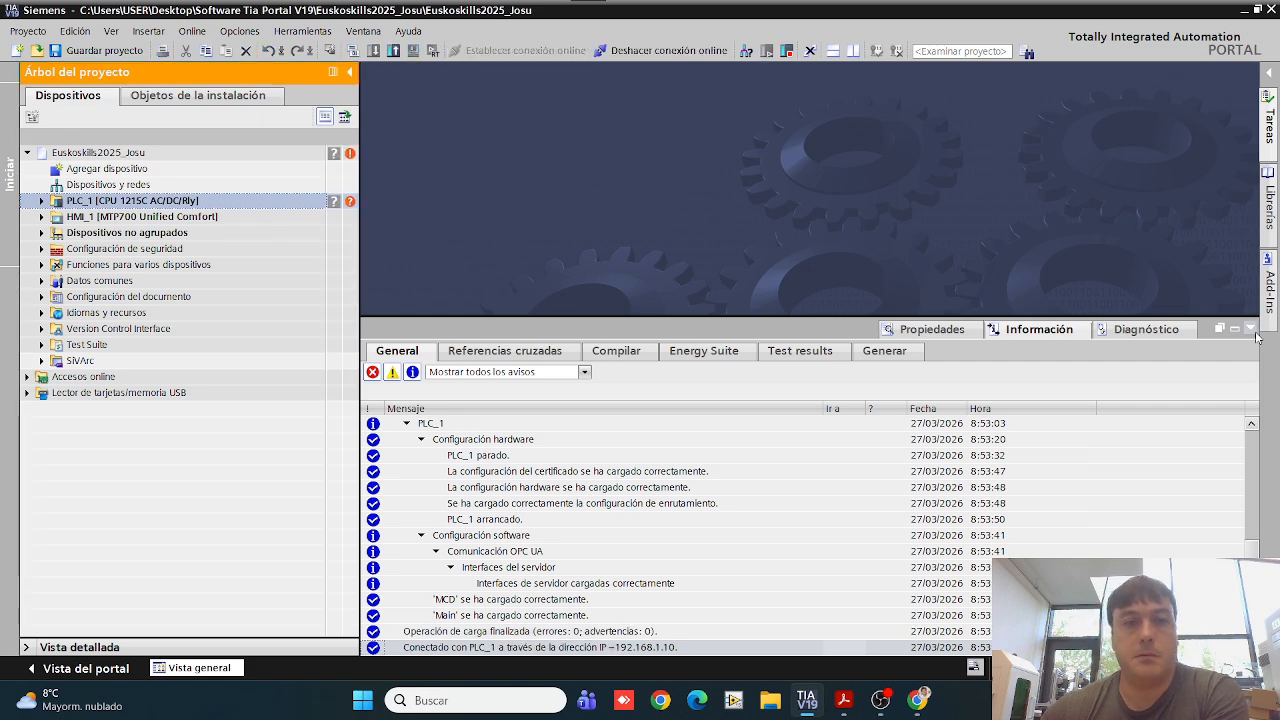
left_click(1251, 331)
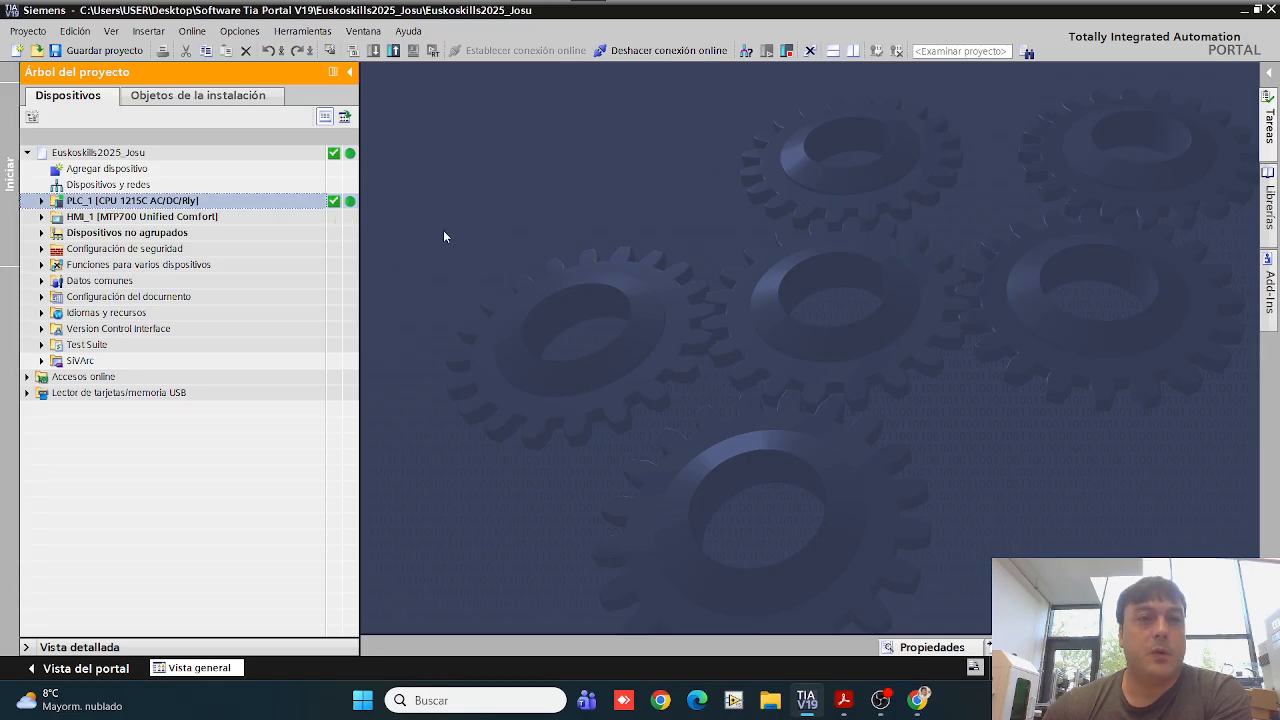
Step: Switch to UaExpert, launching it from the Softwareak folder on the desktop
left_click(1244, 10)
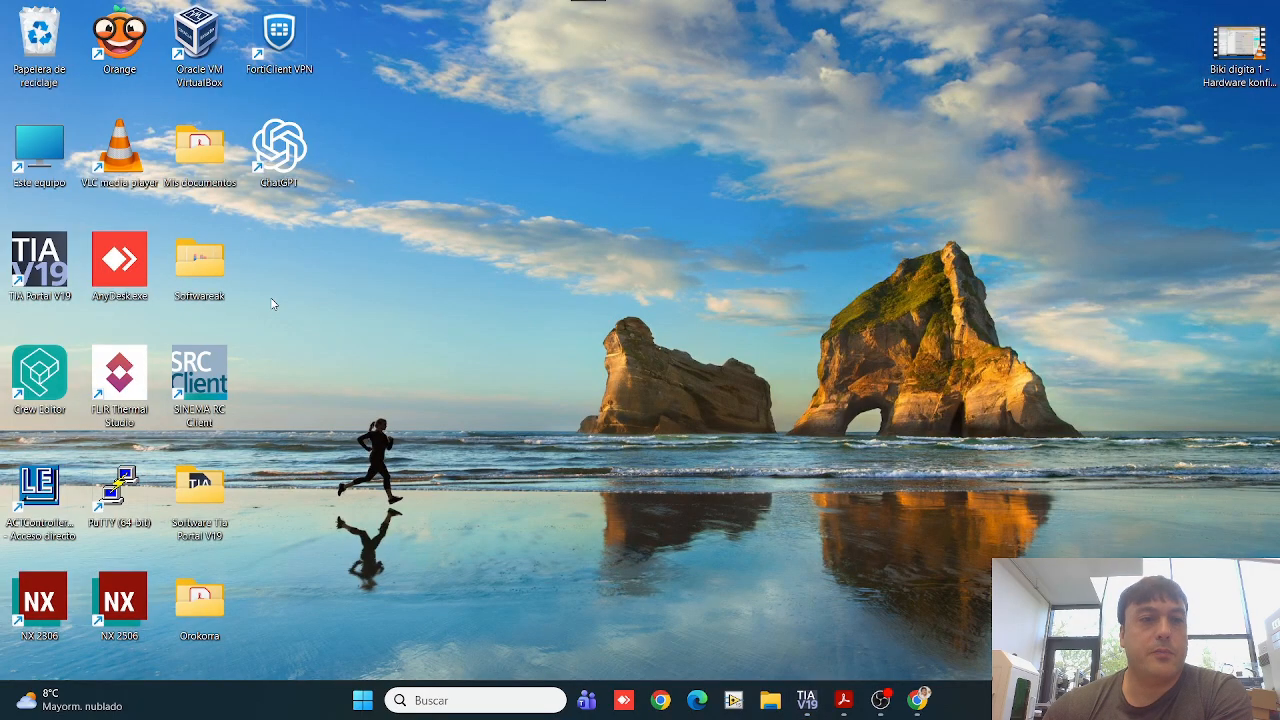
double_click(205, 260)
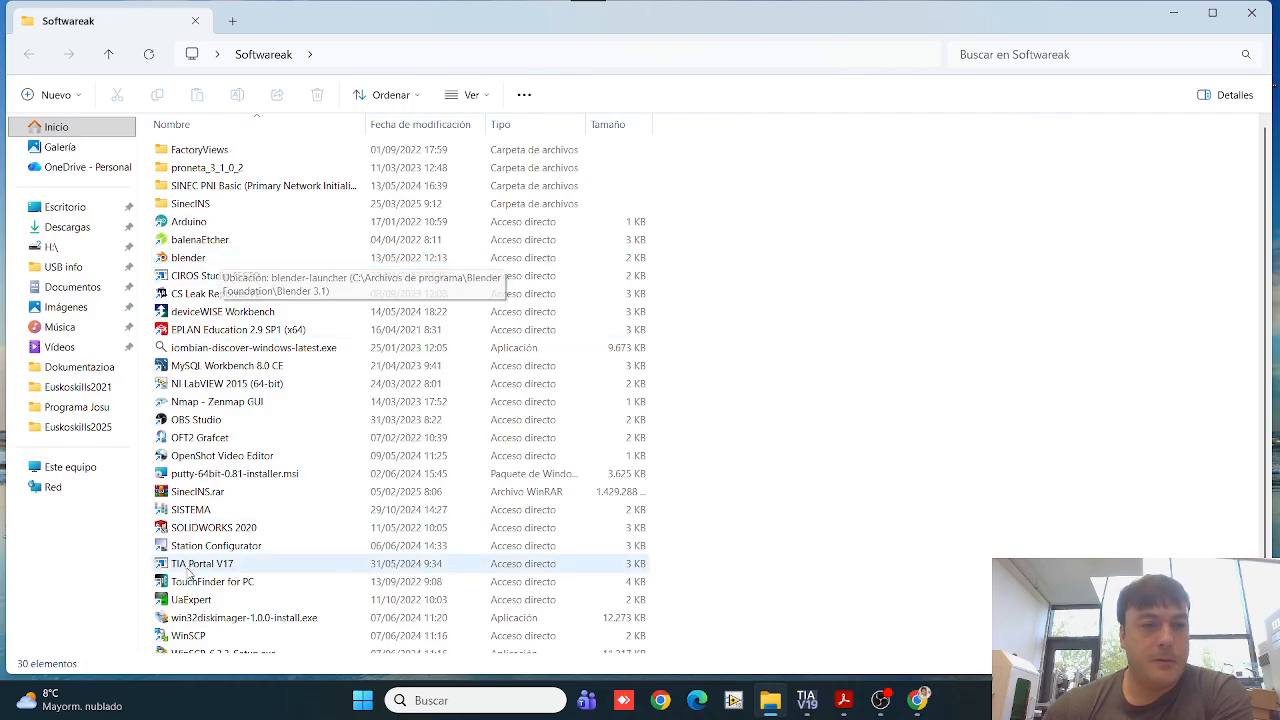
double_click(185, 602)
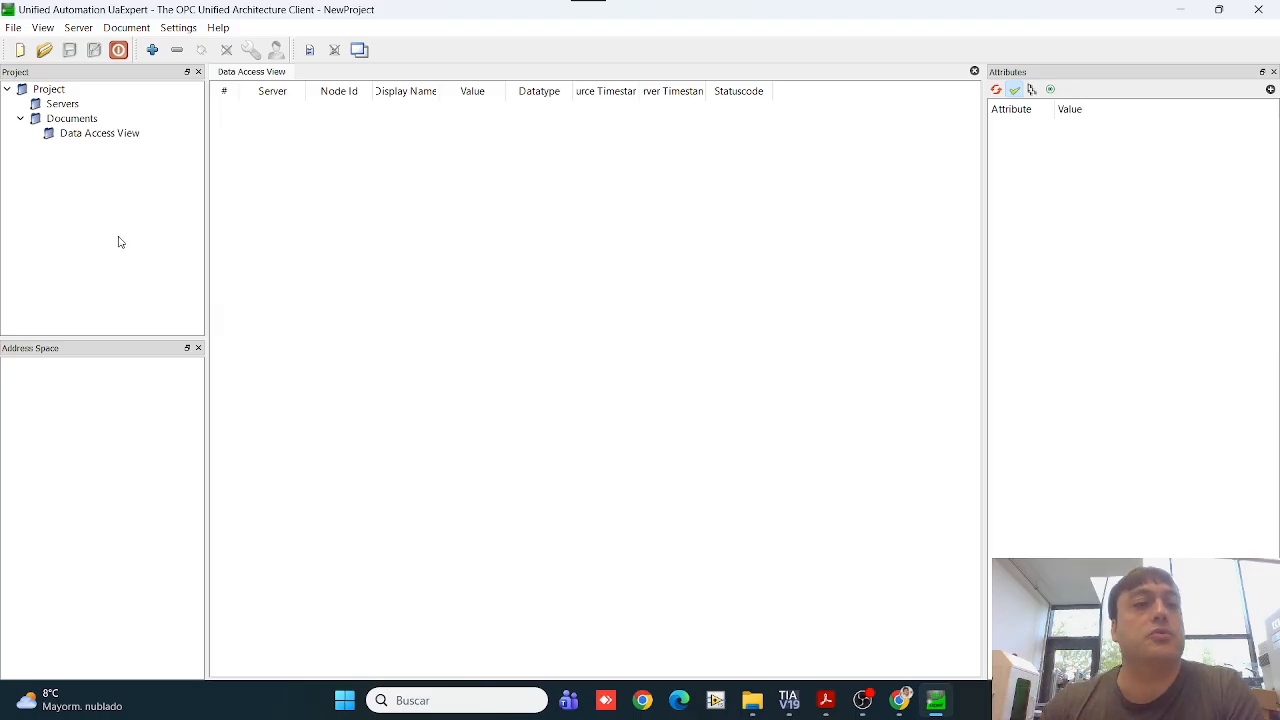
Step: Add the SIMATIC.S7-1200 PLC_1 server at opc.tcp://192.168.1.10:4840 with the None - None endpoint, accepting its certificate temporarily for this session
left_click(154, 52)
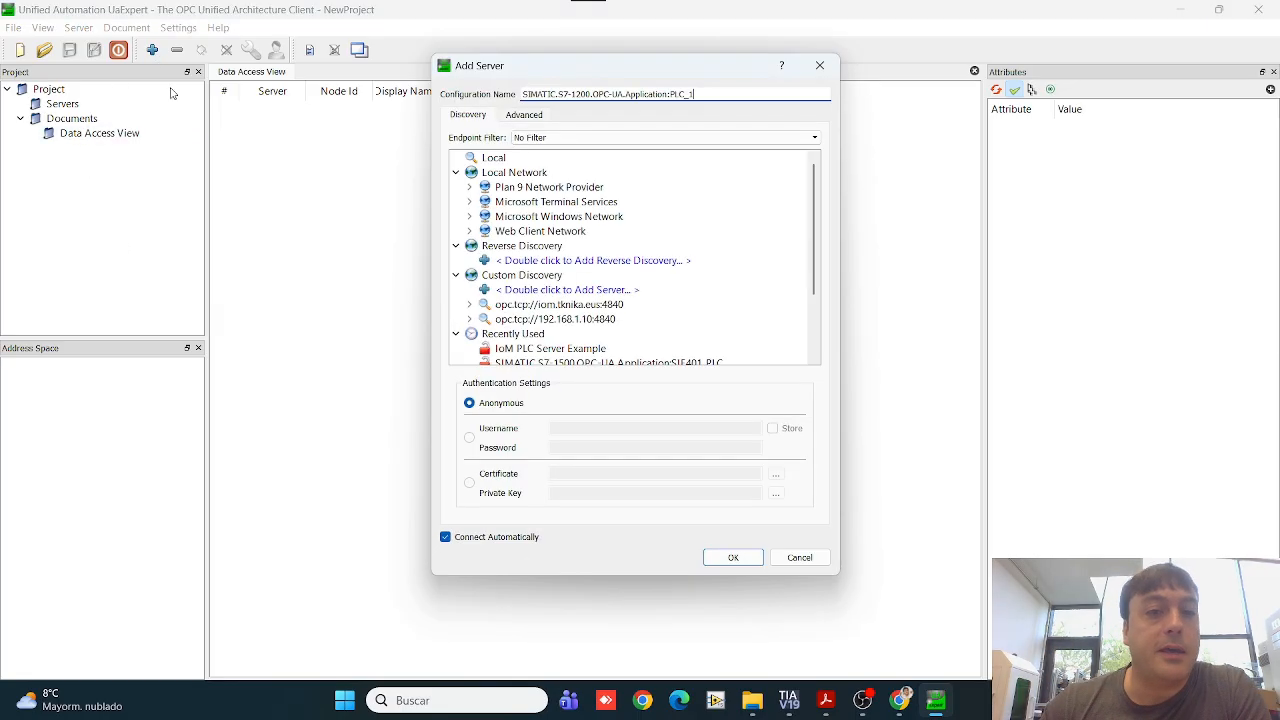
left_click(470, 319)
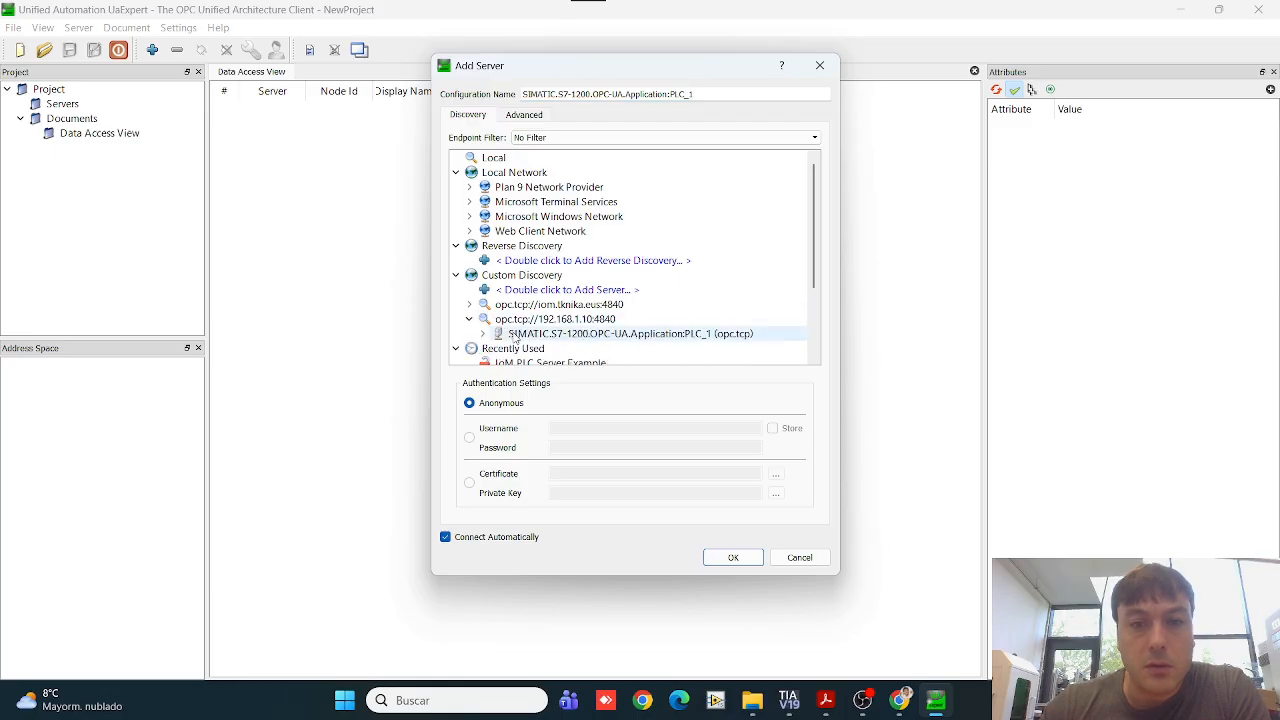
left_click(515, 336)
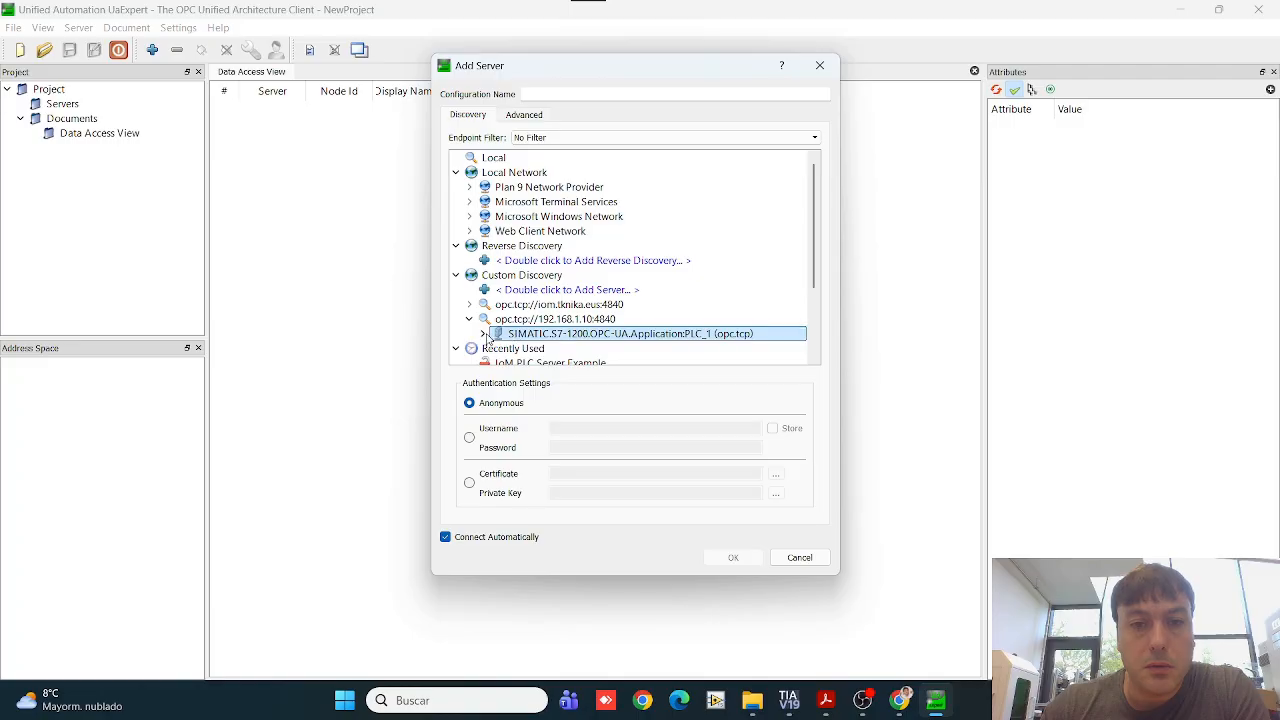
double_click(507, 336)
scroll(527, 352, "down", 2)
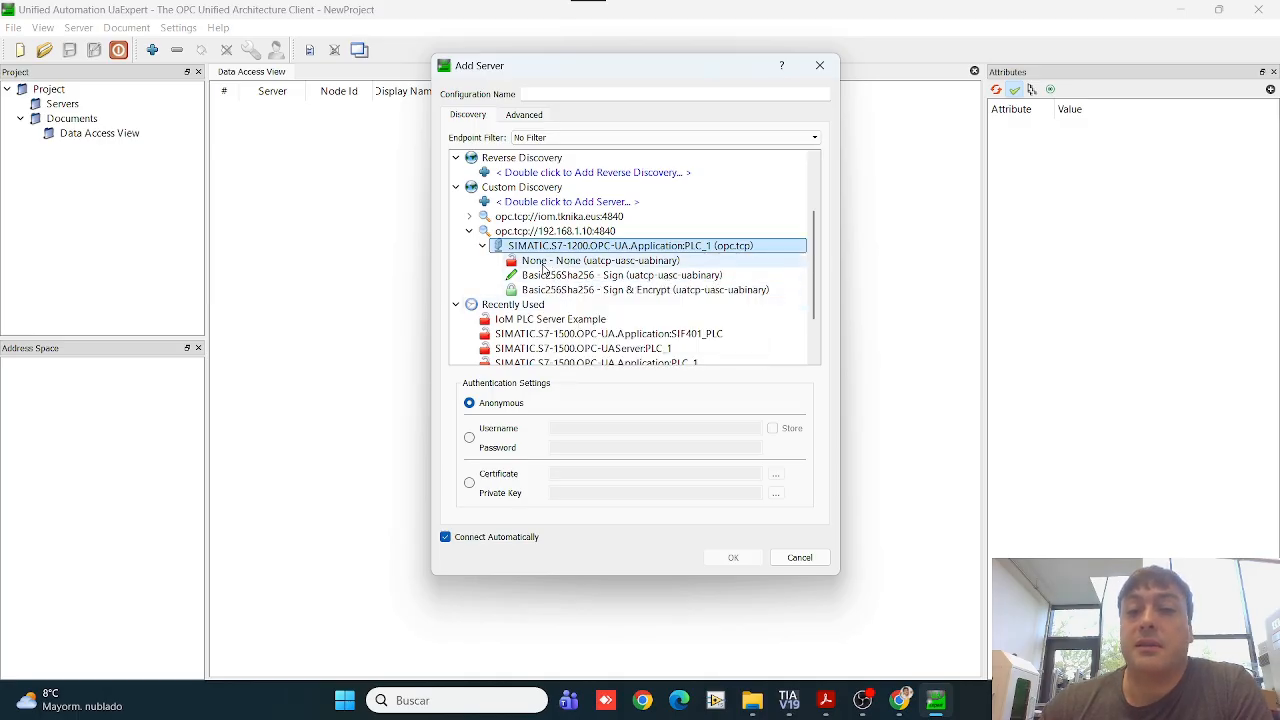
left_click(545, 262)
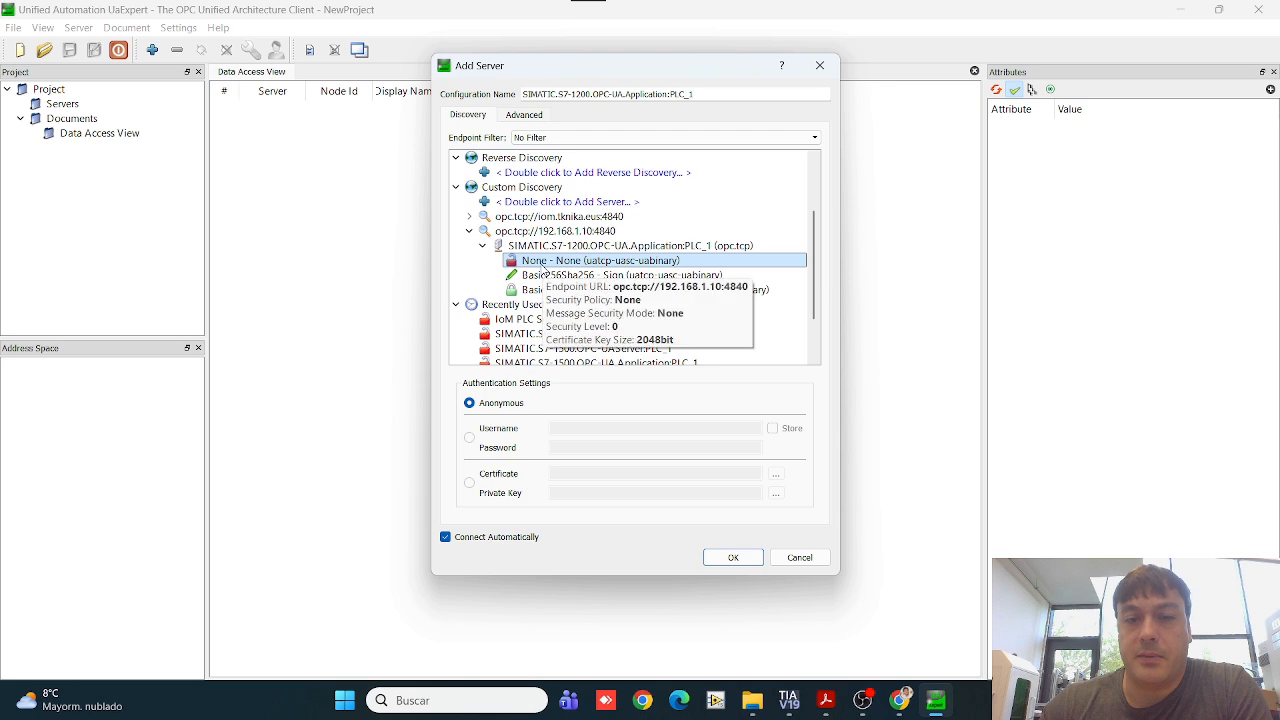
left_click(731, 559)
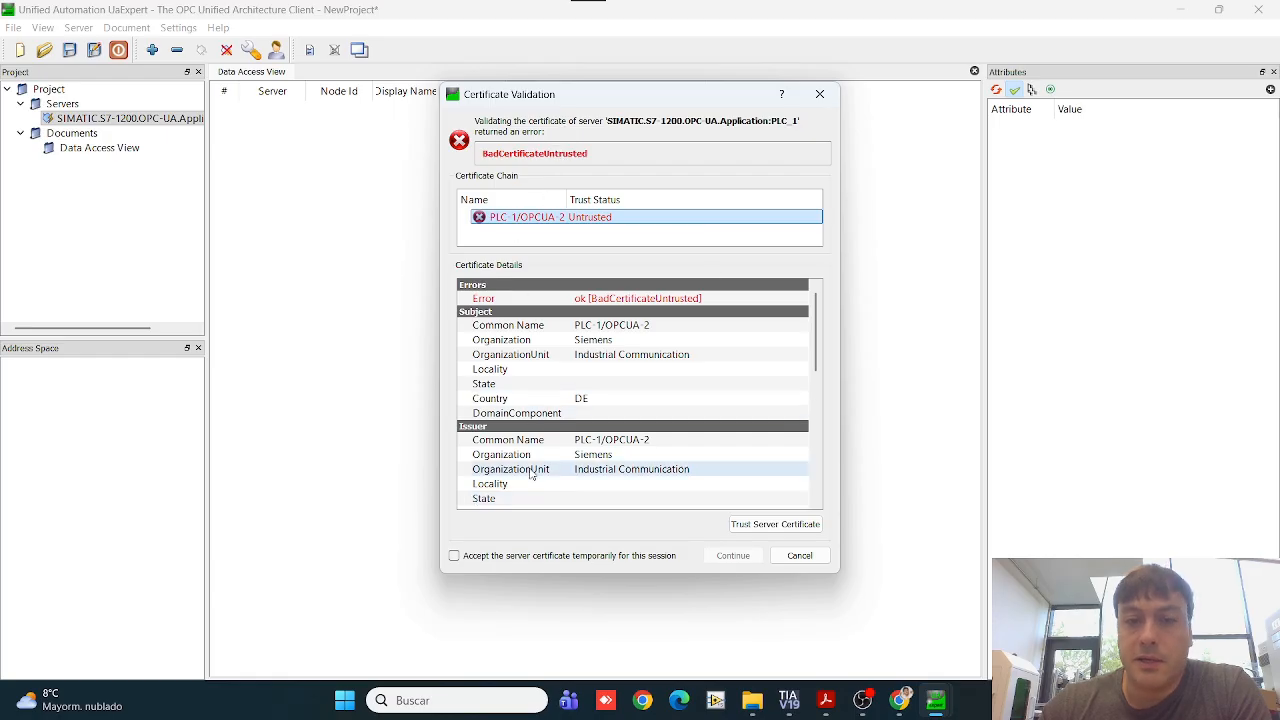
left_click(455, 556)
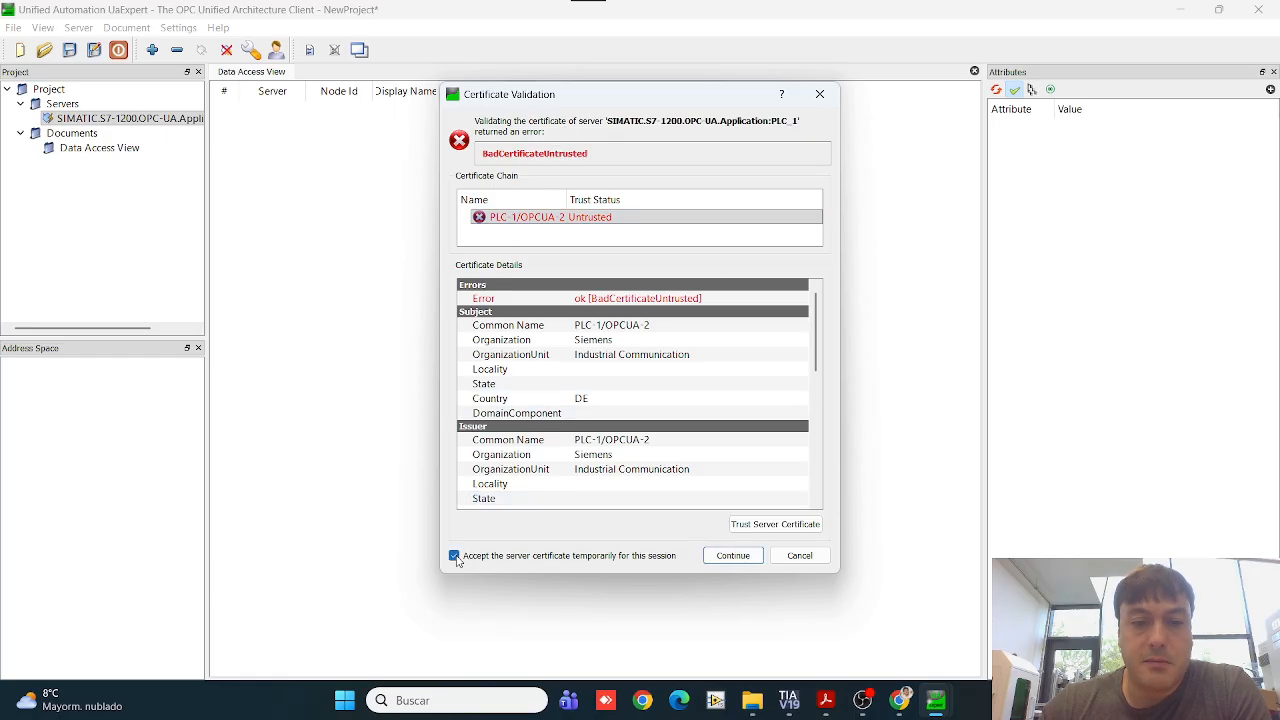
left_click(719, 560)
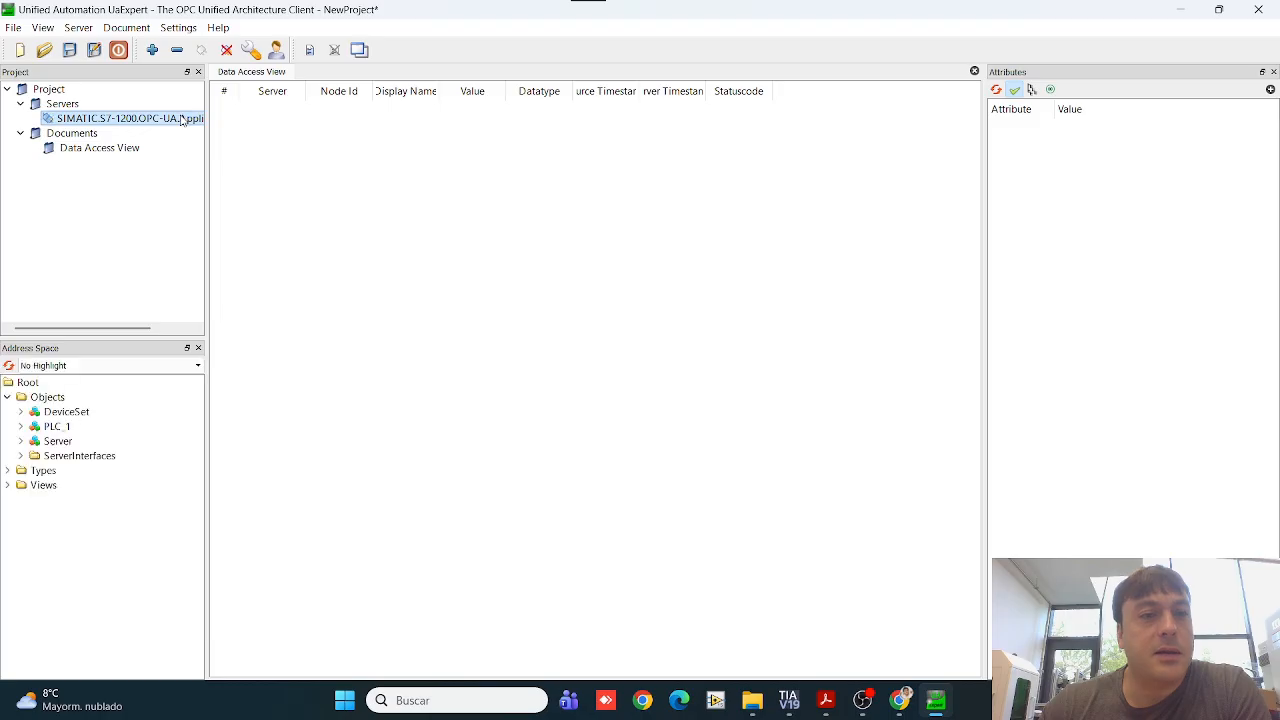
Step: Add the six MCD_Input signals under ServerInterfaces to the Data Access View, from s_cs_LeftConveyor through s_encoder_eje_3
left_click(20, 441)
left_click(21, 455)
left_click(20, 441)
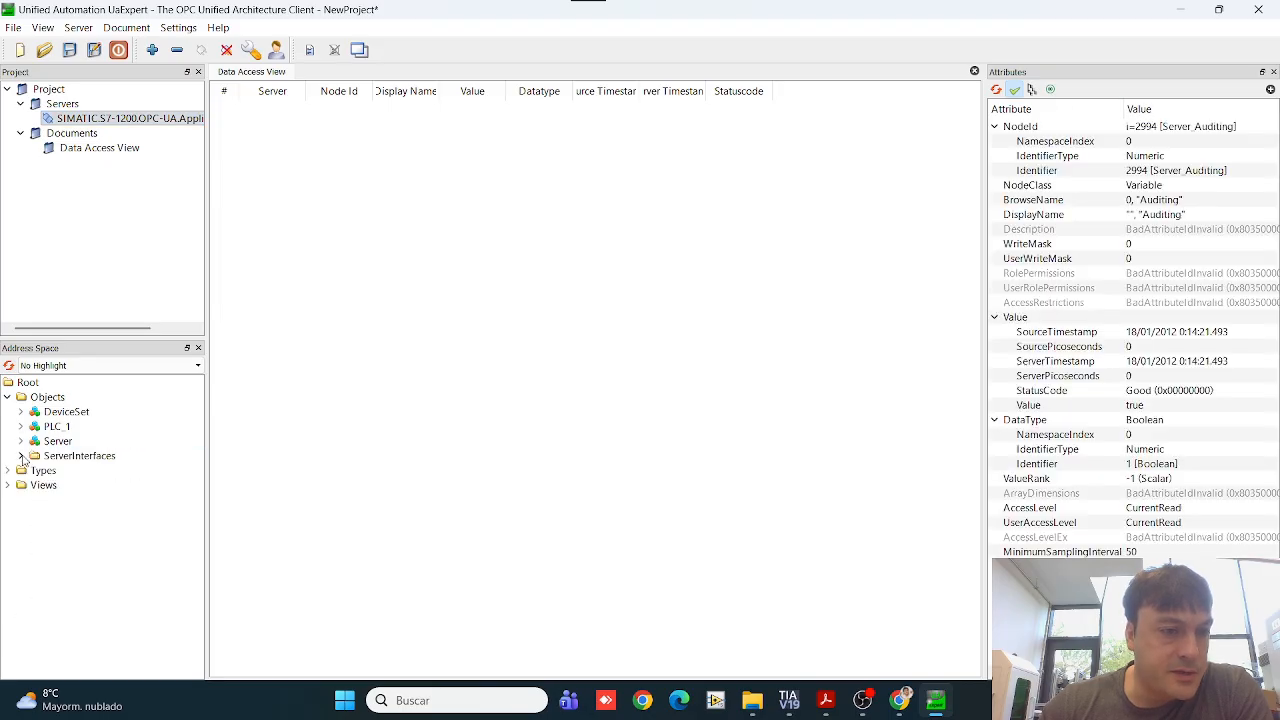
left_click(22, 456)
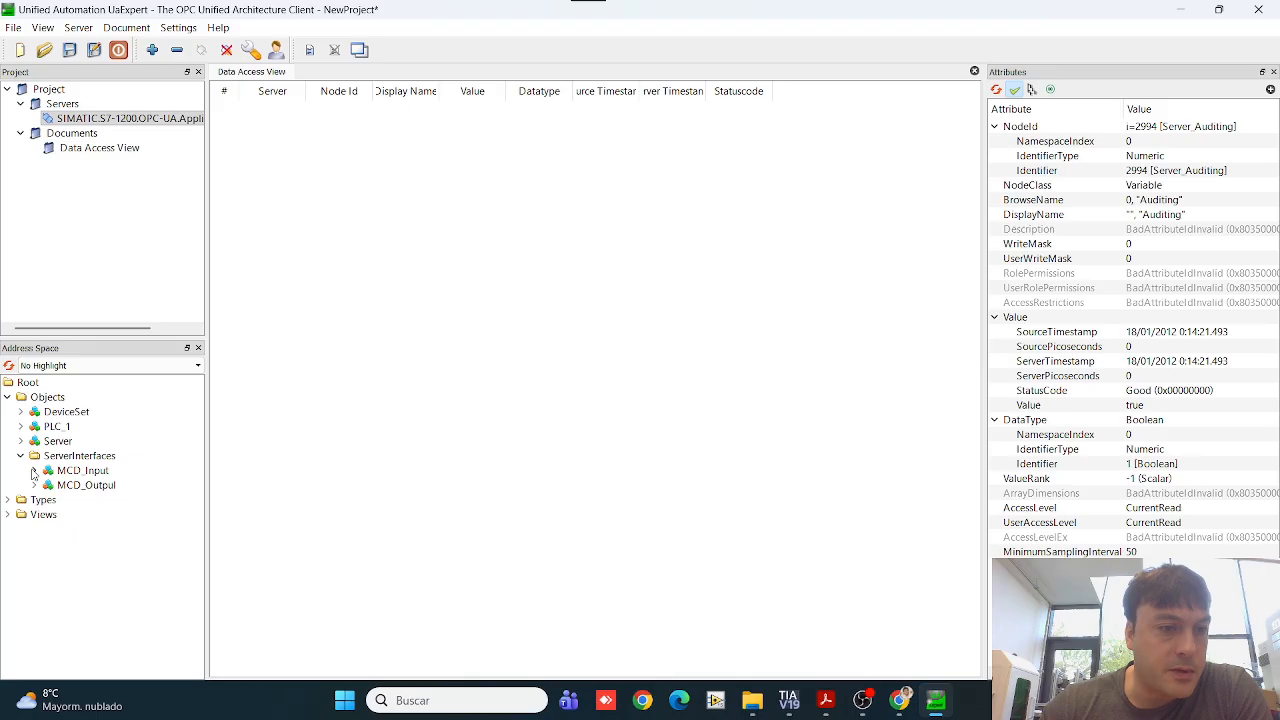
left_click(35, 471)
left_click_drag(110, 485, 312, 289)
left_click_drag(100, 514, 464, 333)
left_click_drag(175, 529, 438, 385)
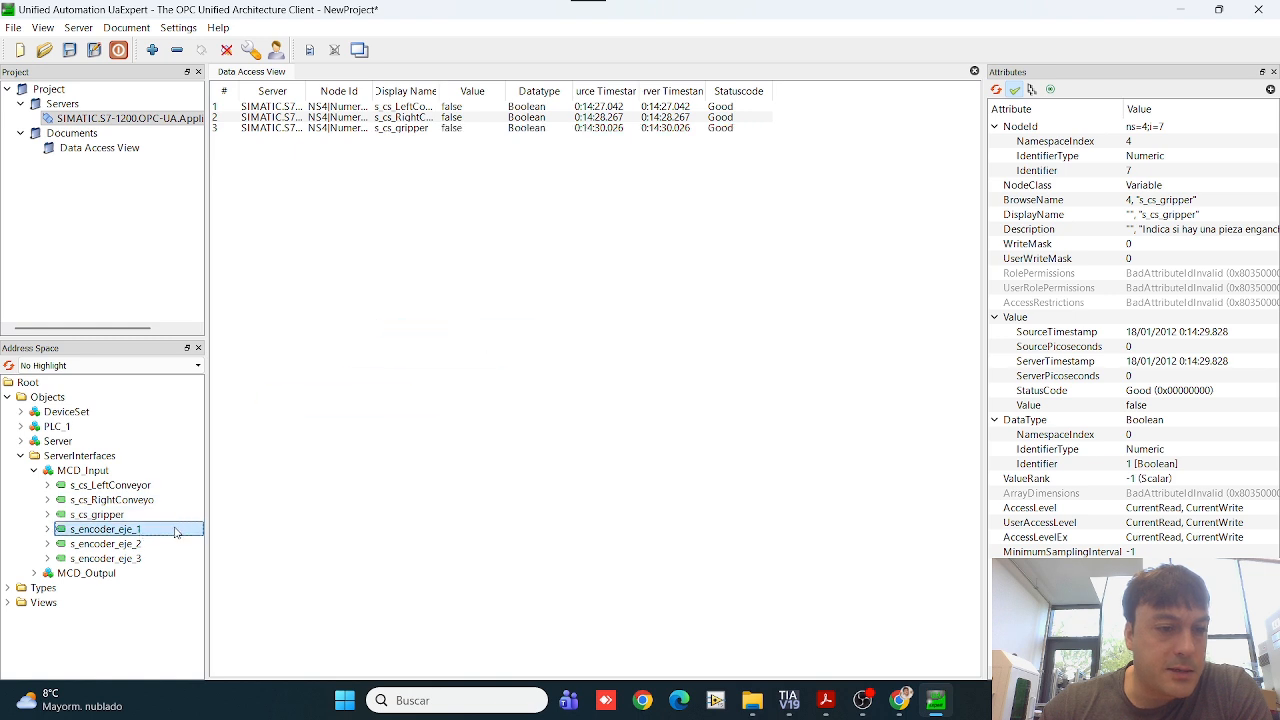
left_click_drag(105, 543, 370, 440)
left_click(155, 558)
left_click_drag(155, 563, 455, 252)
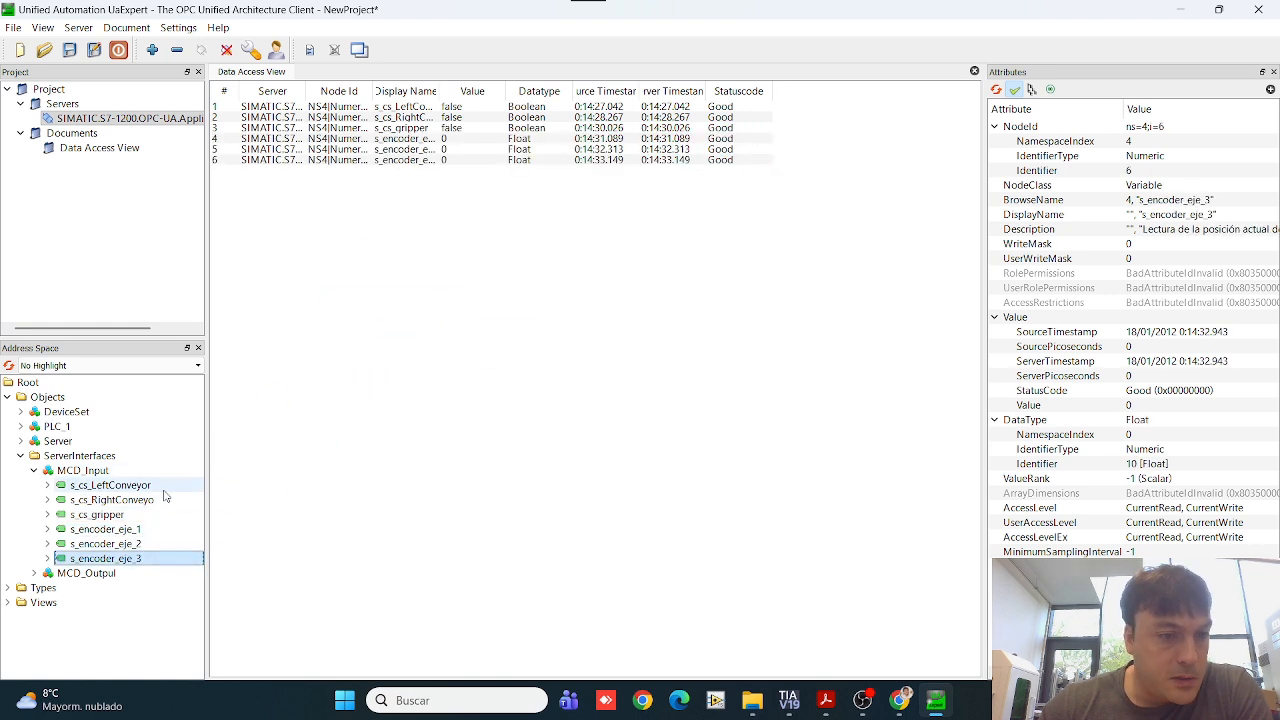
Step: Add the nine MCD_Output signals, from s_gripper through s_vel_conveyor, to the Data Access View and widen the Display Name column
left_click(34, 573)
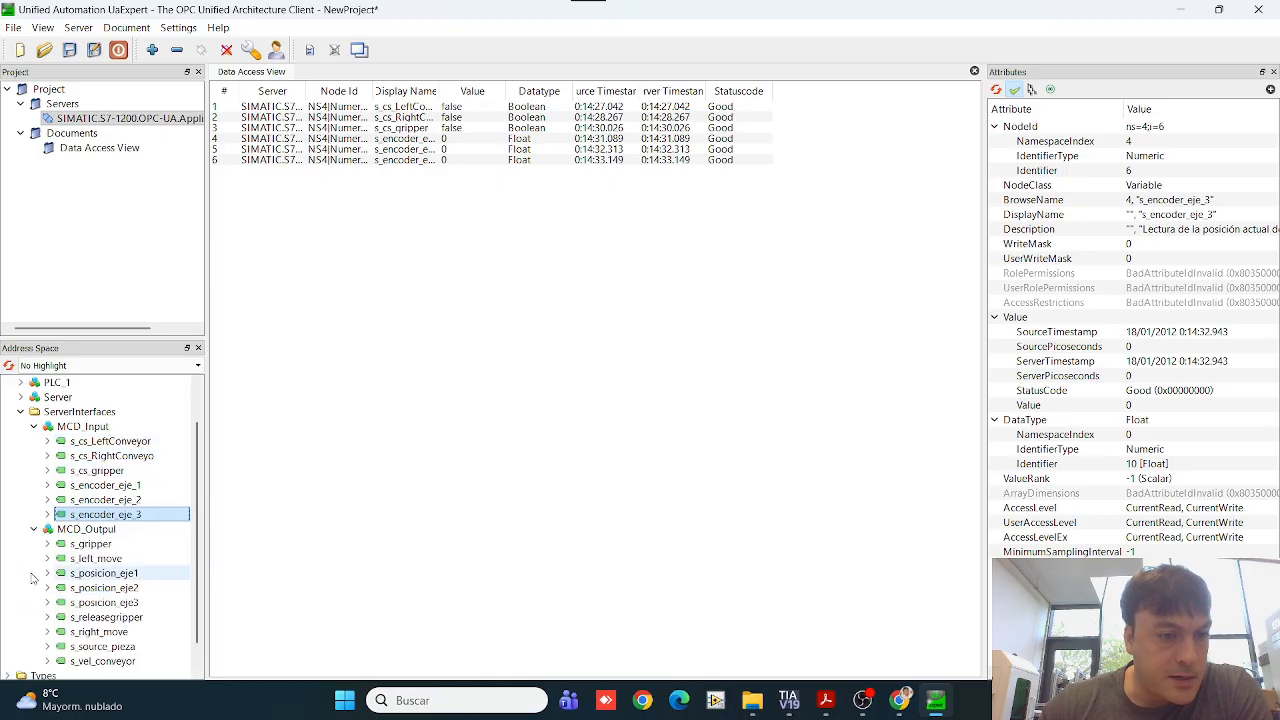
left_click_drag(95, 543, 360, 410)
left_click_drag(136, 562, 366, 460)
left_click_drag(160, 588, 457, 447)
left_click_drag(165, 603, 400, 470)
left_click_drag(100, 632, 405, 500)
left_click_drag(168, 651, 434, 451)
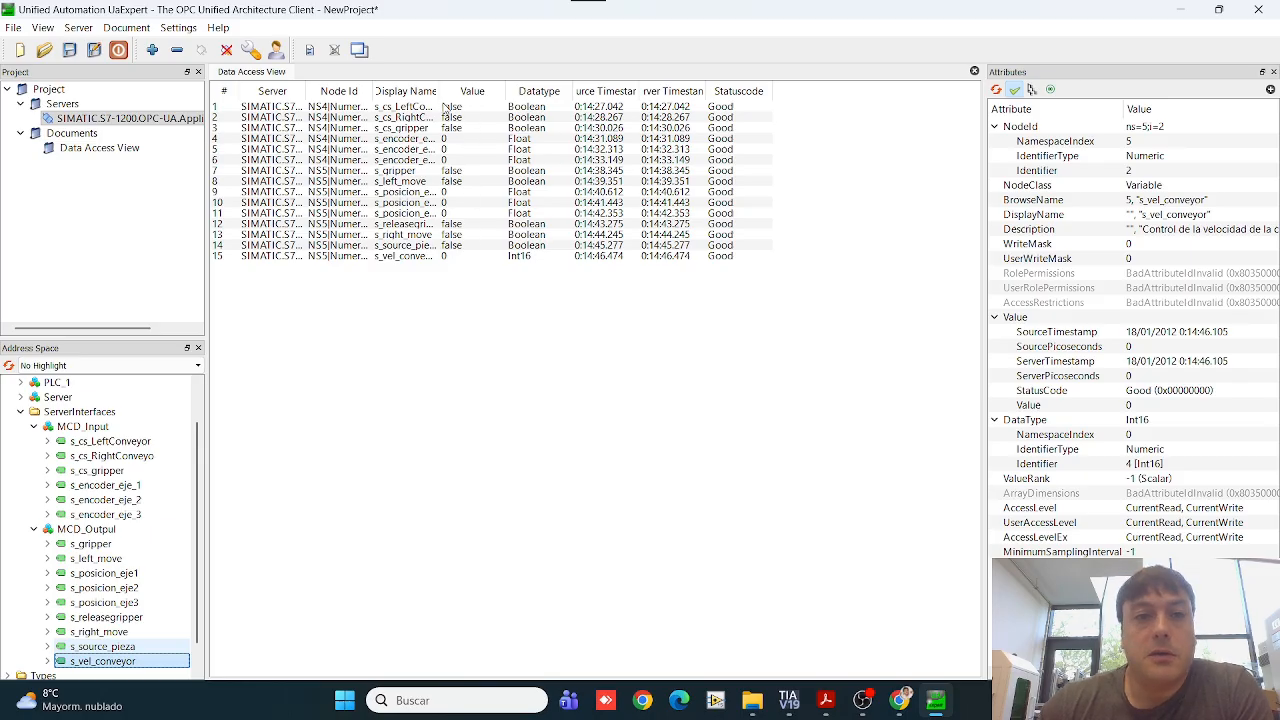
left_click_drag(442, 88, 489, 88)
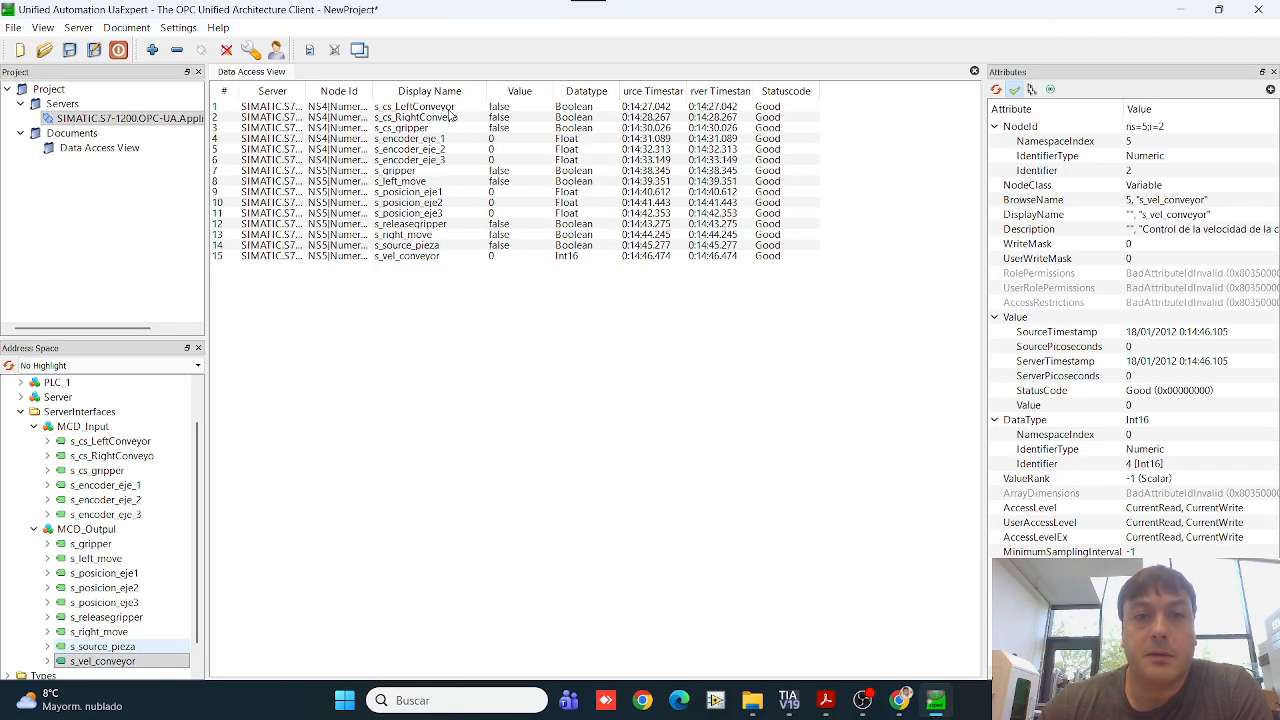
Step: Switch to the PDF, look up the s_source_pieza signal in the MCD variables table and minimize the document
left_click(828, 702)
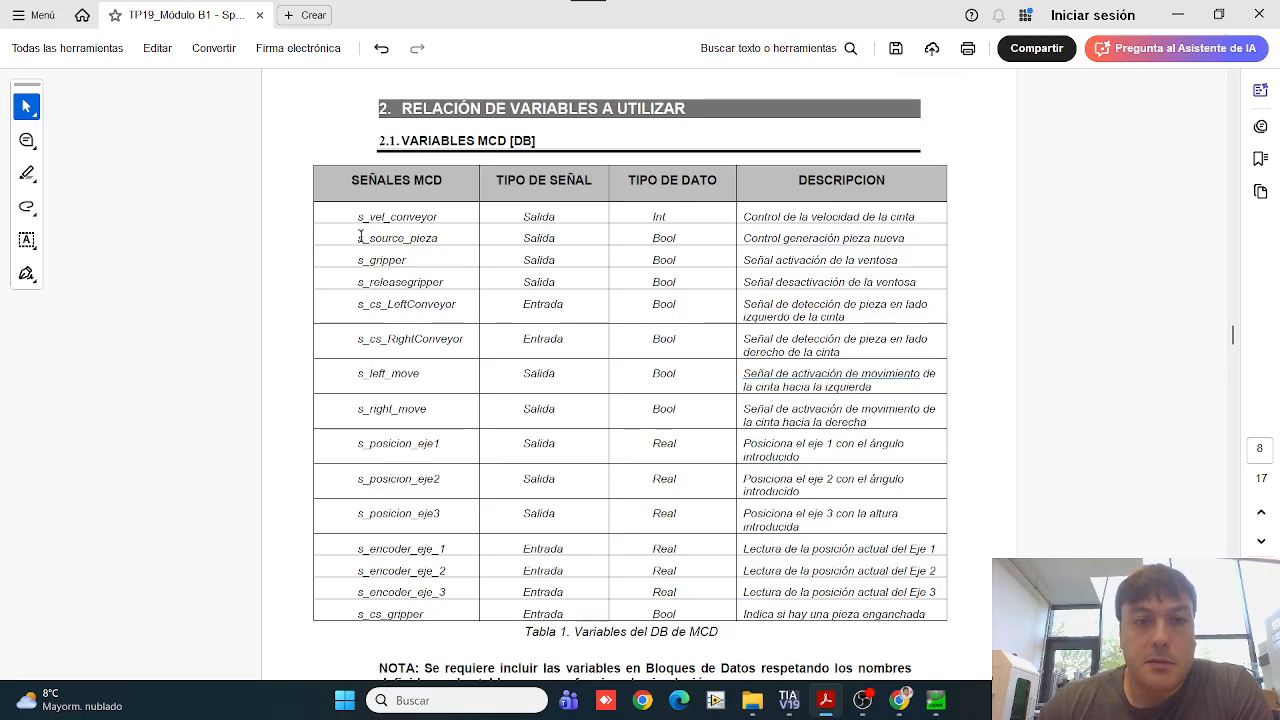
left_click_drag(359, 245, 432, 241)
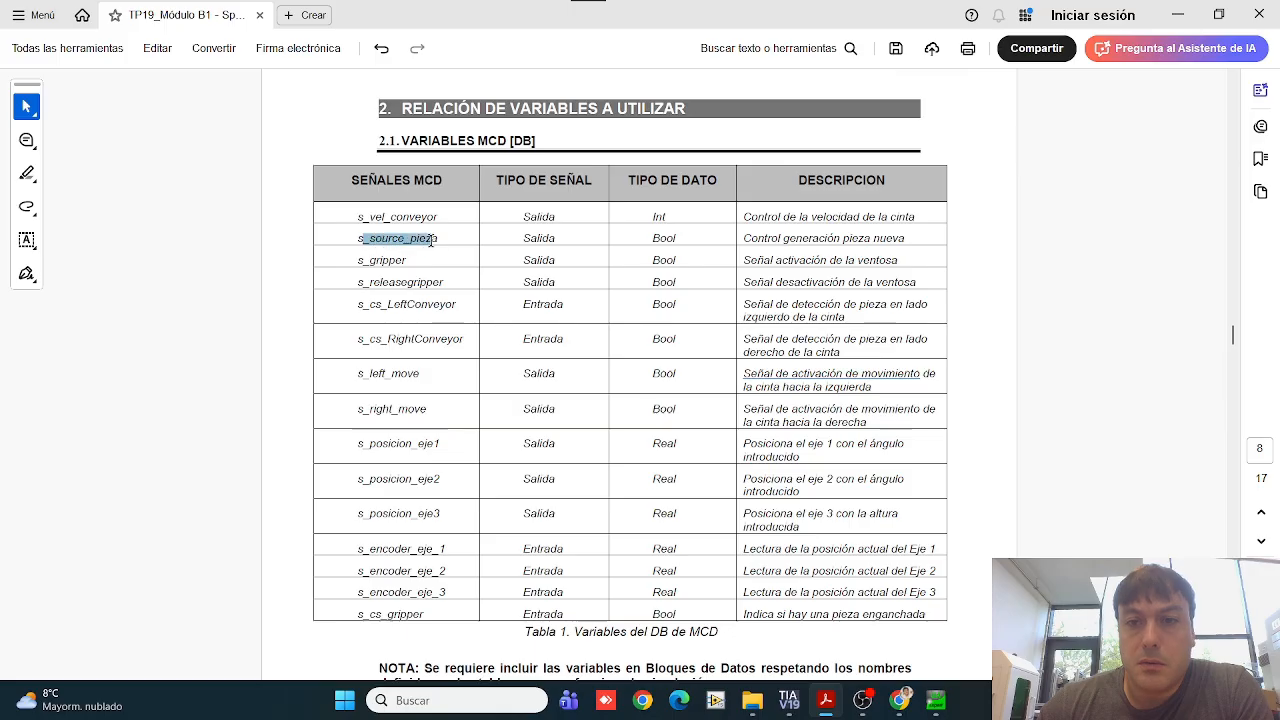
left_click(437, 240)
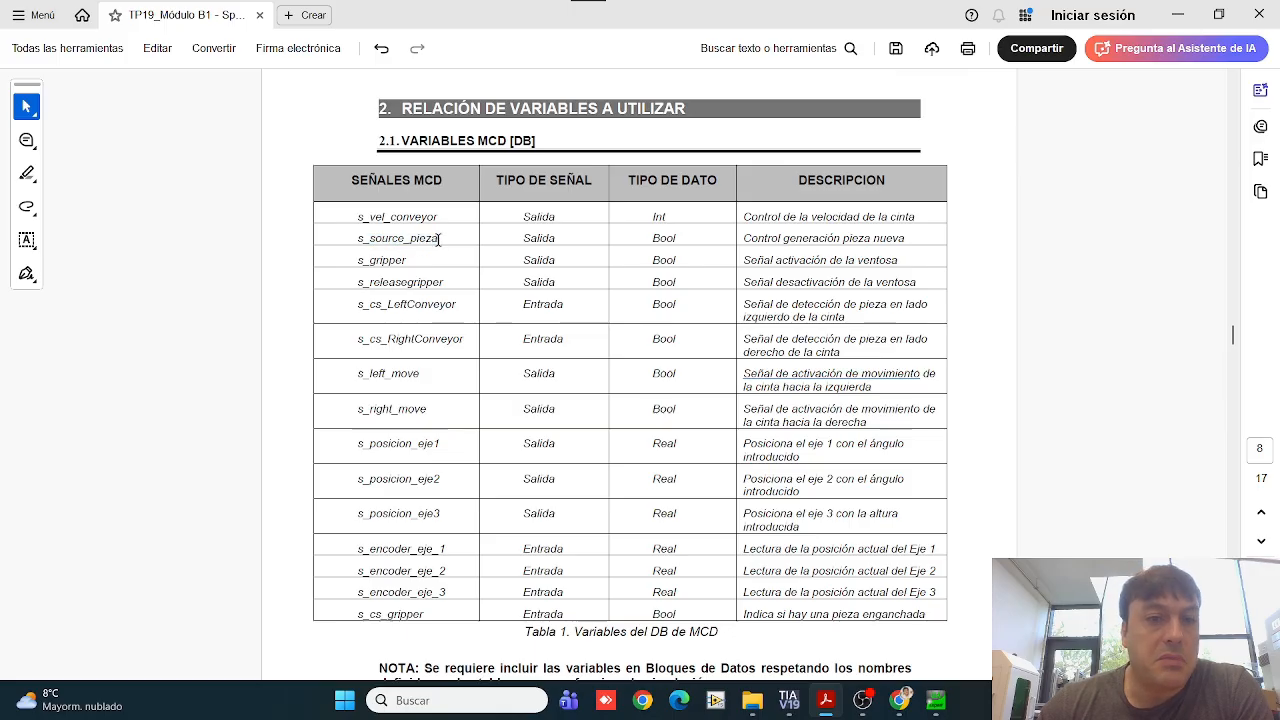
left_click_drag(355, 239, 454, 236)
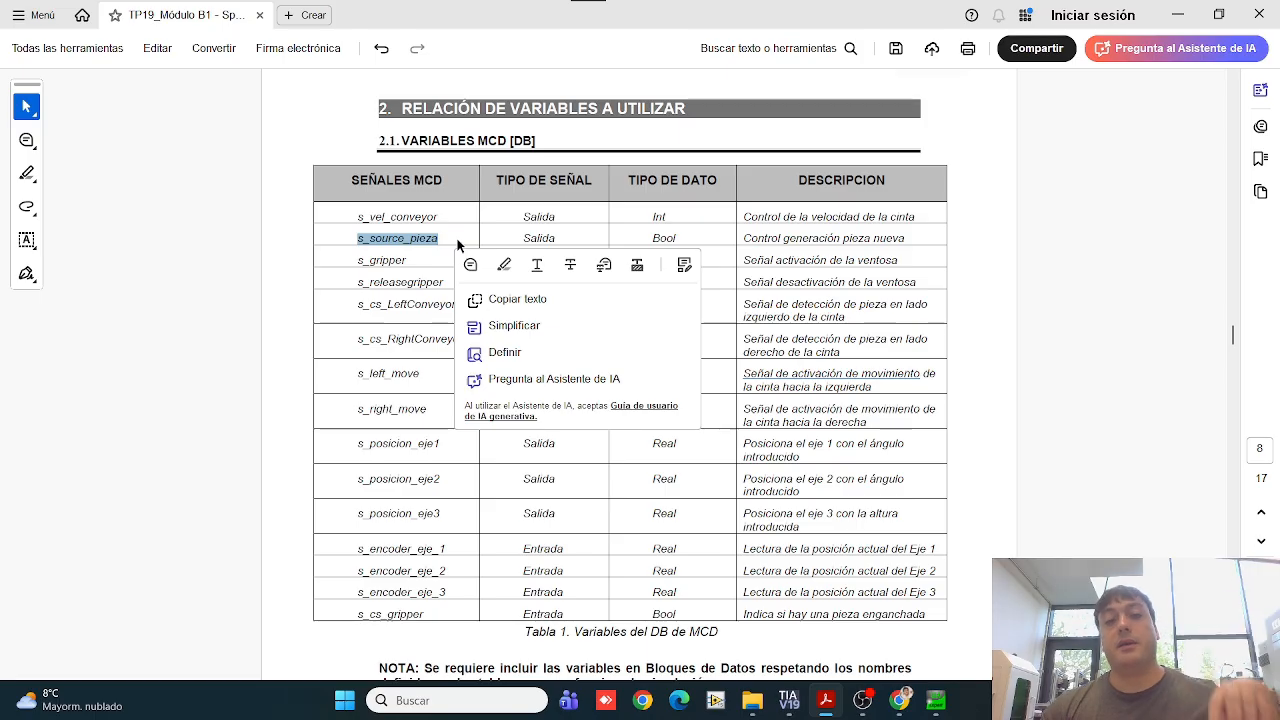
left_click(452, 240)
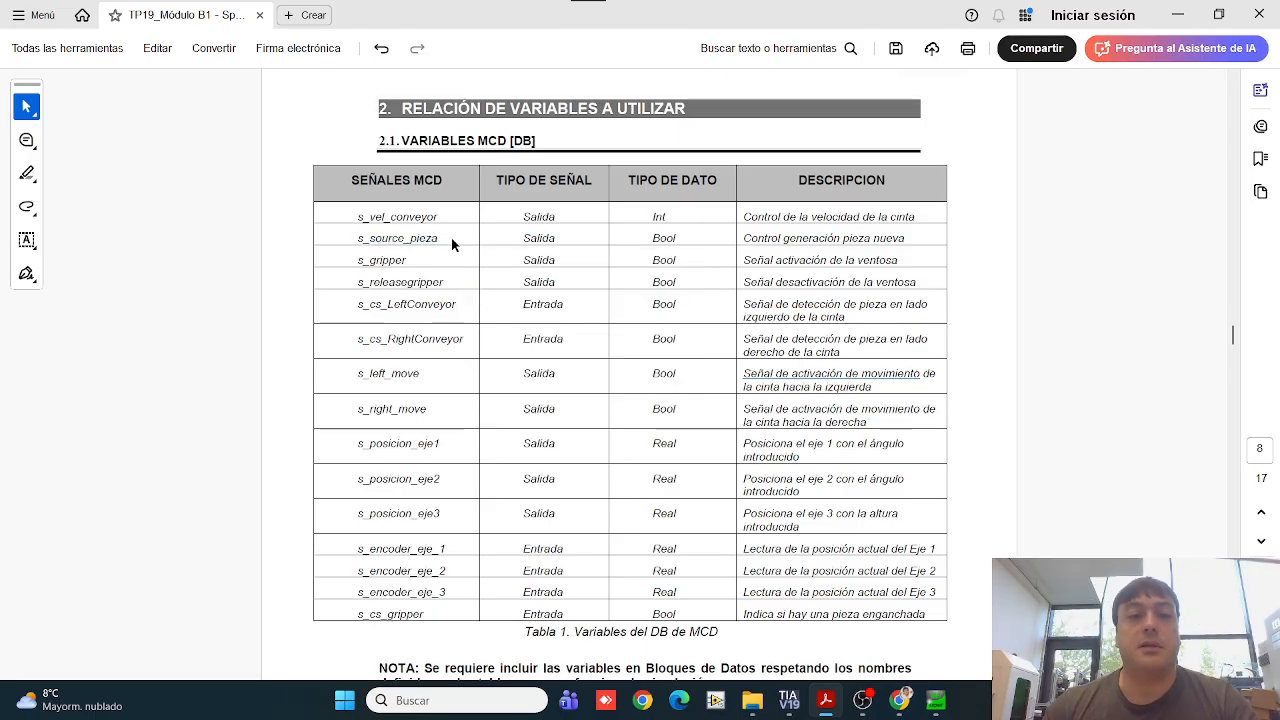
left_click(1178, 15)
Step: Switch to TIA Portal and open the Main [OB1] block in the program blocks of PLC_1
left_click(789, 701)
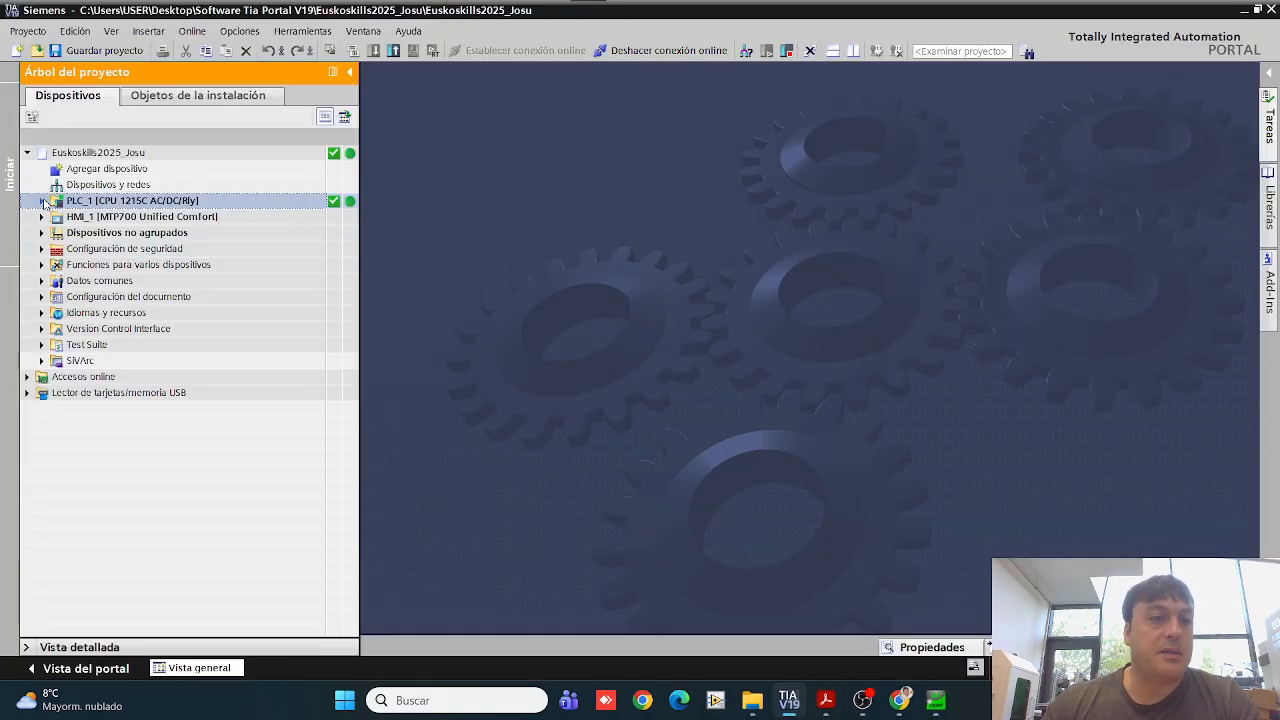
left_click(42, 201)
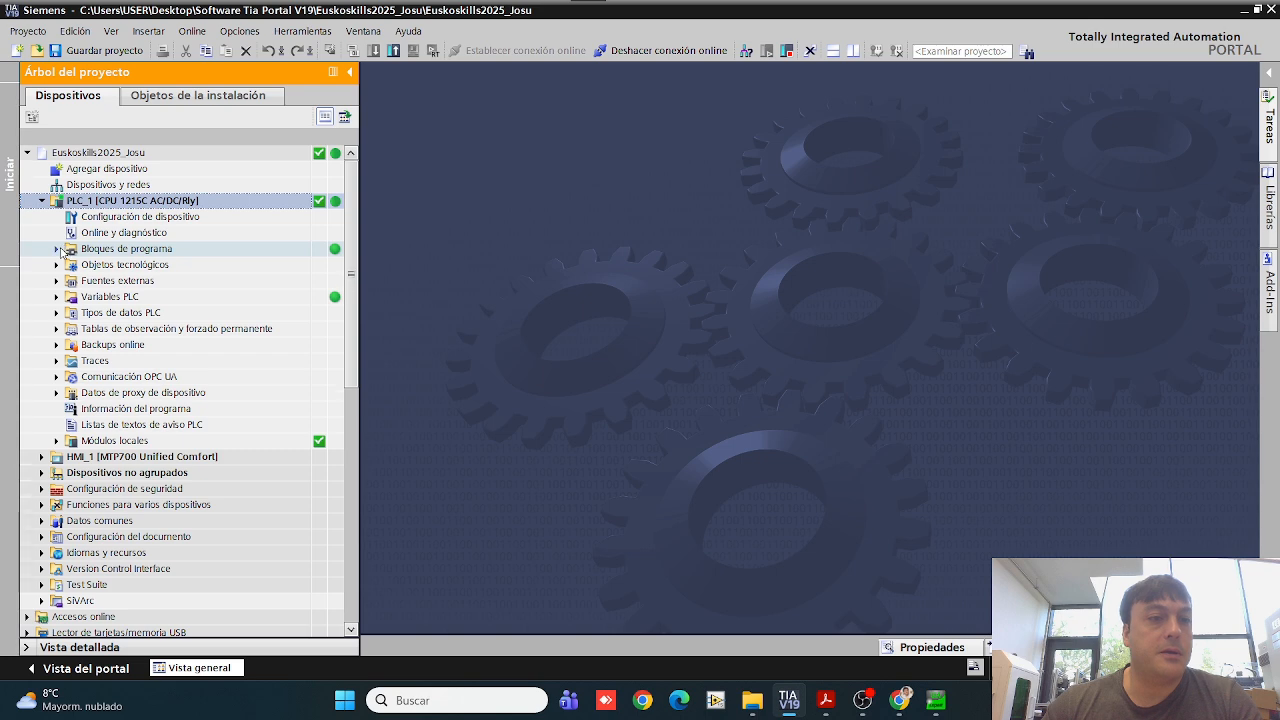
left_click(57, 249)
double_click(112, 281)
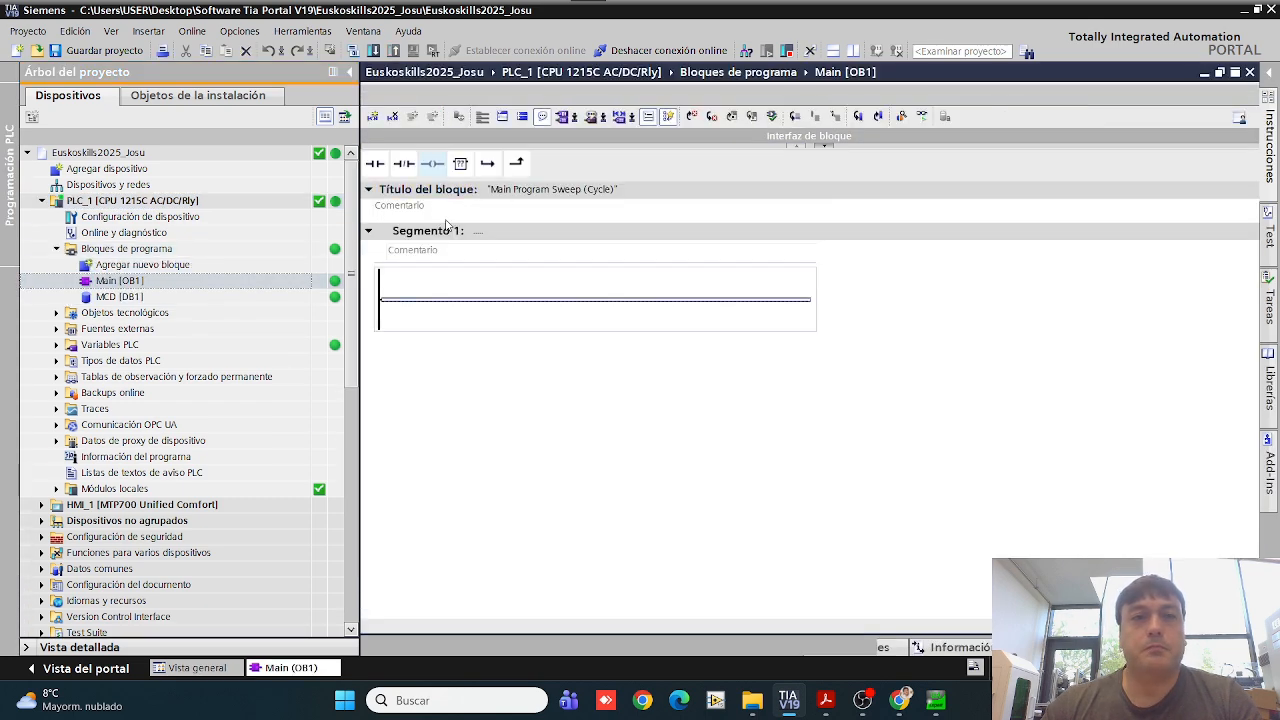
Step: Insert a normally open contact and an output coil in Segmento 1 and assign M10.0 to the contact
mouse_move(390, 170)
left_mouse_down()
mouse_move(520, 297)
mouse_move(513, 306)
left_mouse_up()
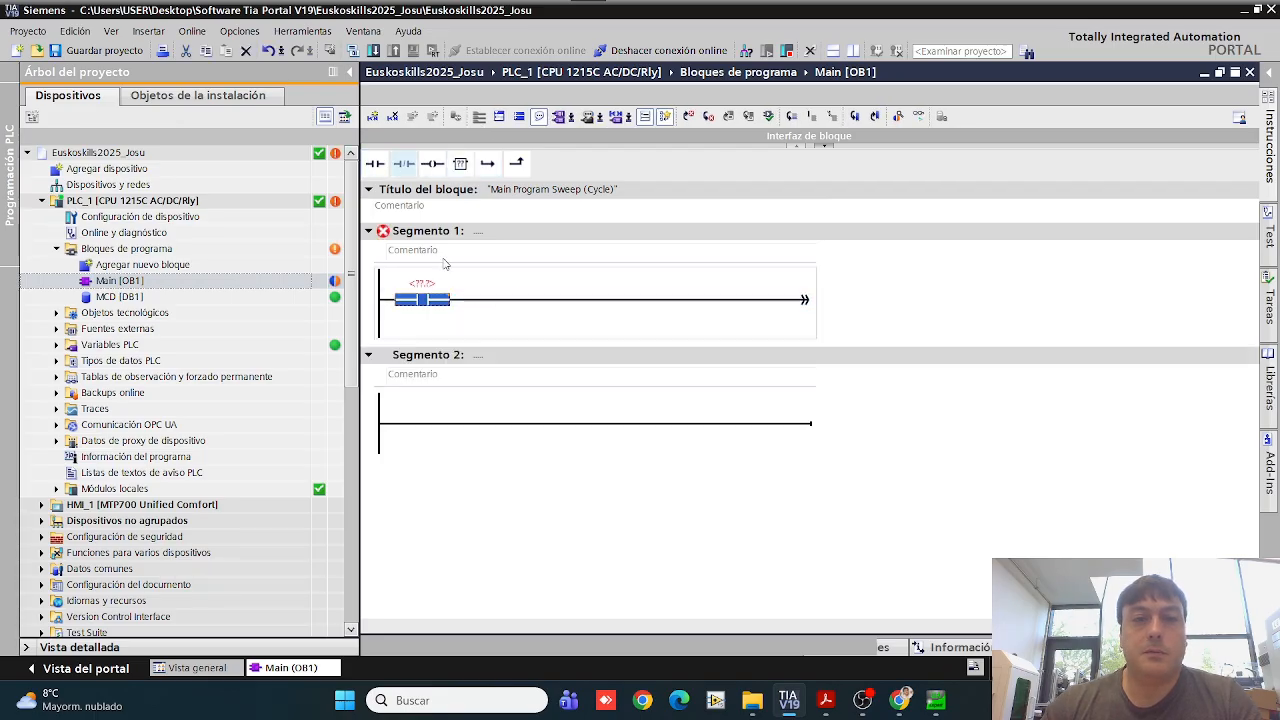
left_click(592, 299)
left_click(431, 163)
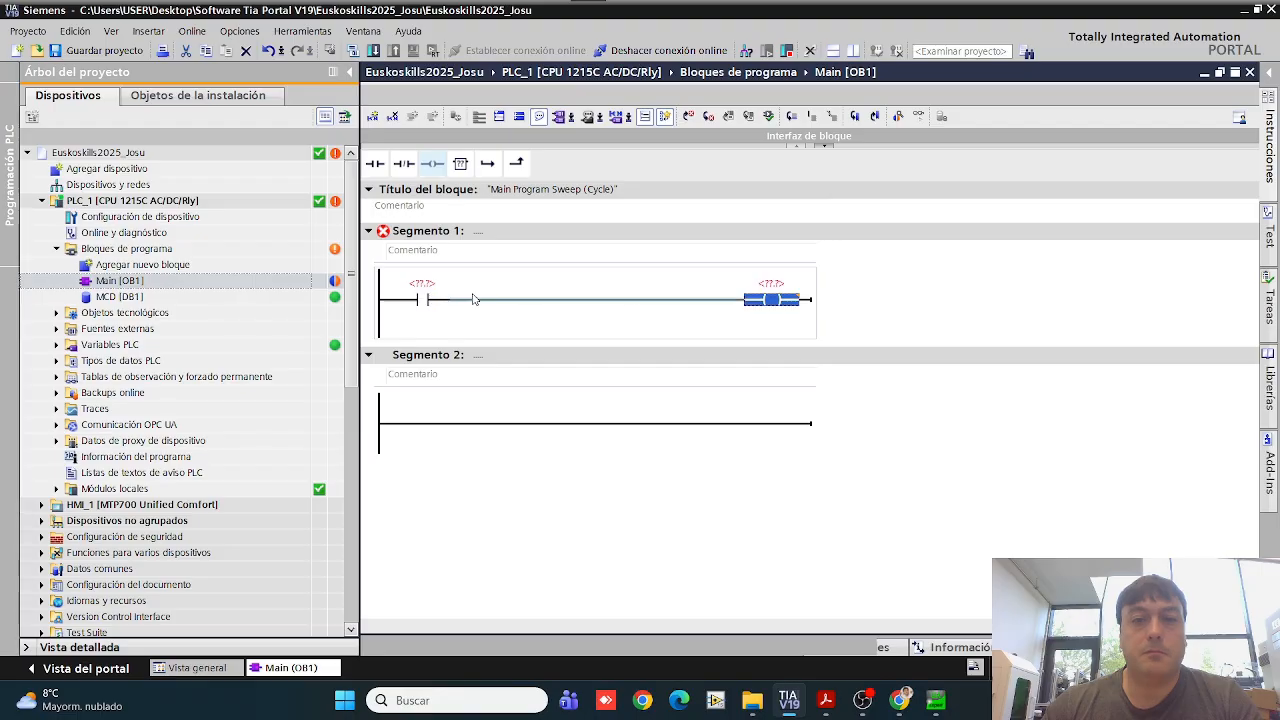
left_click(453, 289)
type("M")
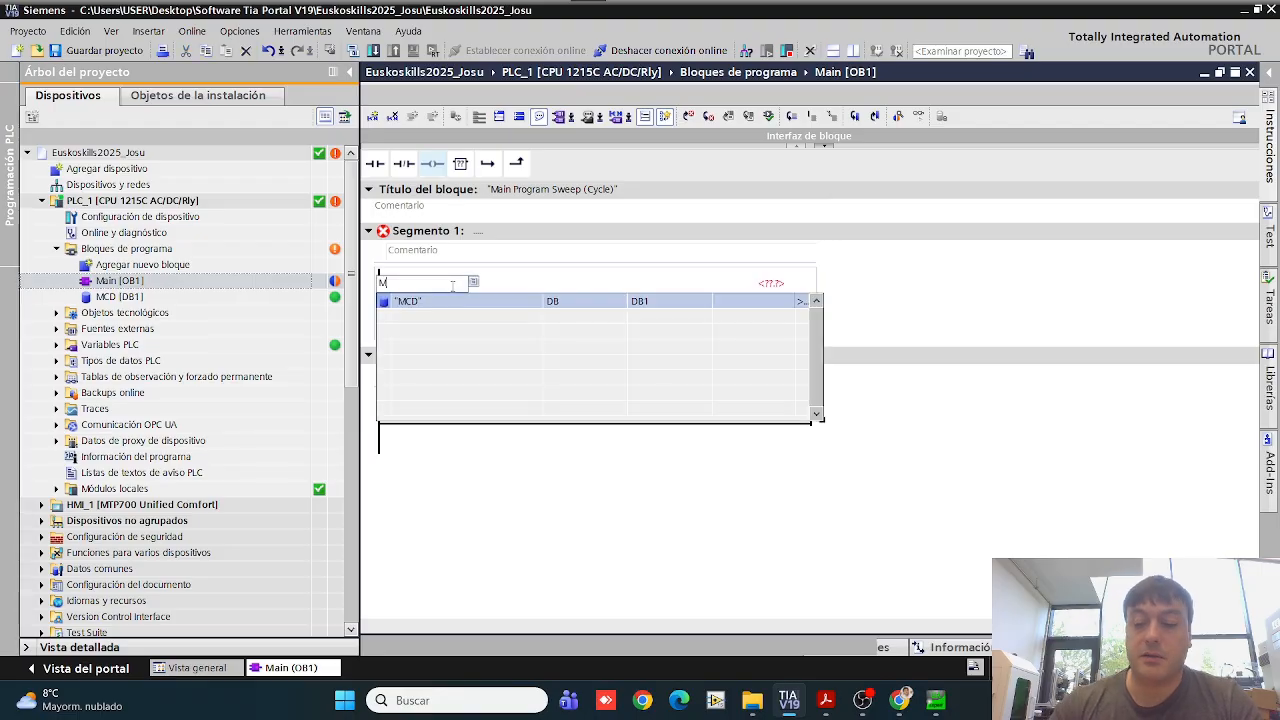
type("10.0")
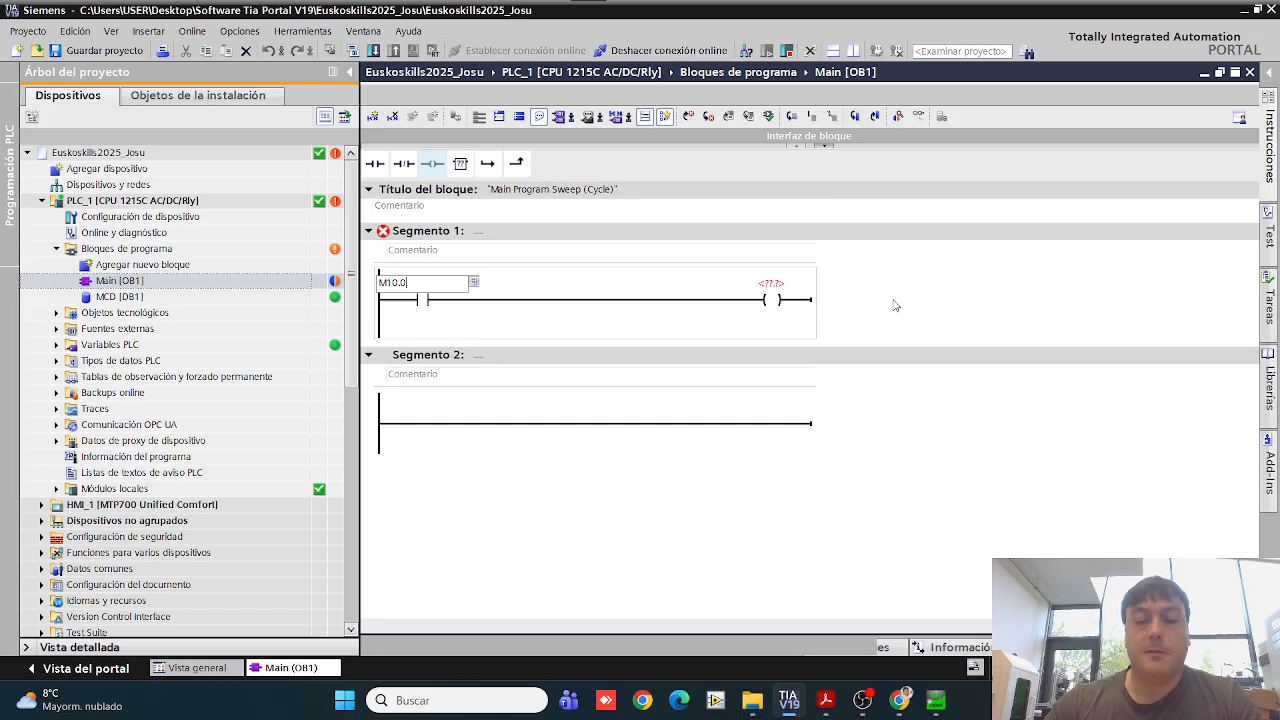
key("Return")
Step: Assign the "MCD".s_source_pieza variable to the output coil in Segmento 1
left_click(776, 296)
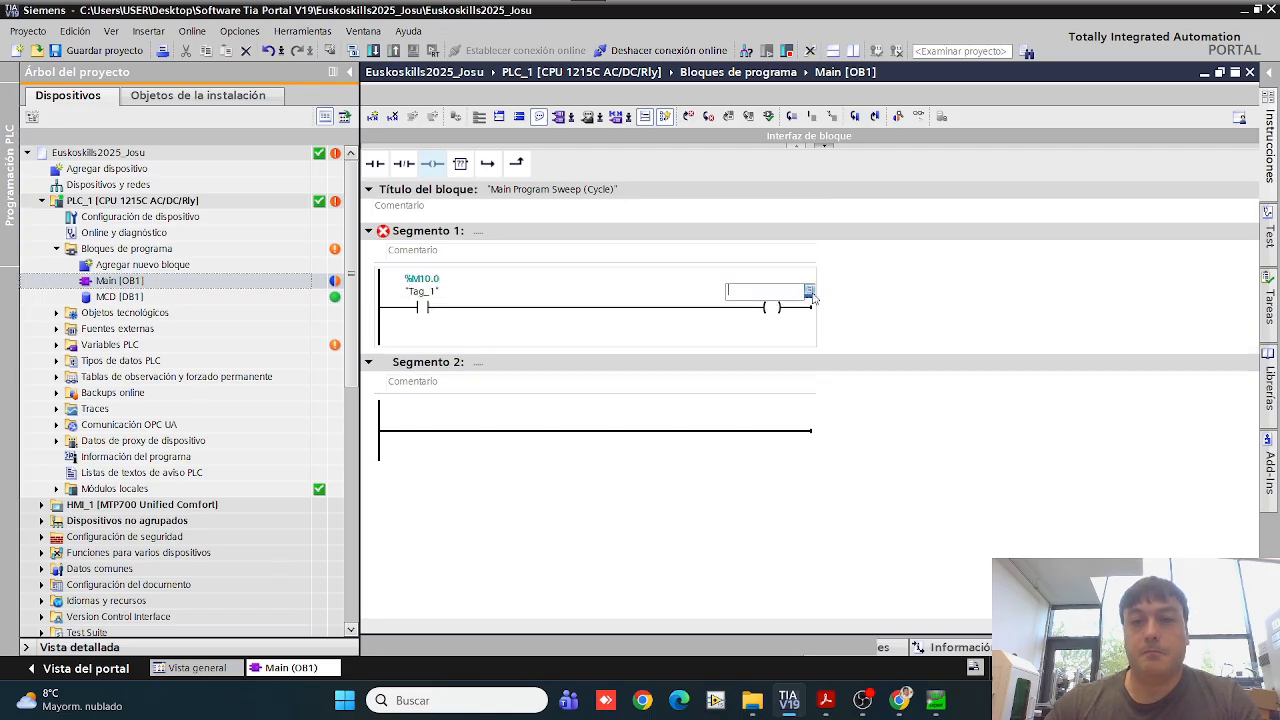
left_click(810, 293)
left_click(784, 341)
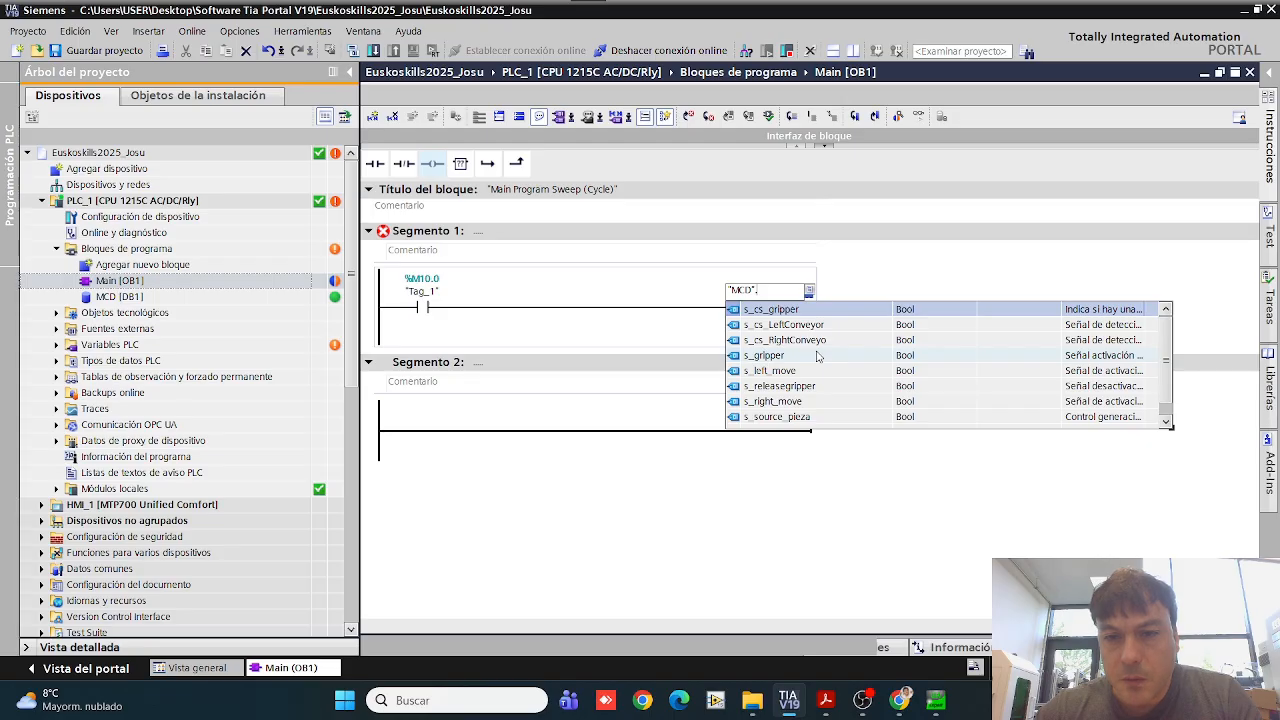
scroll(818, 356, "down", 1)
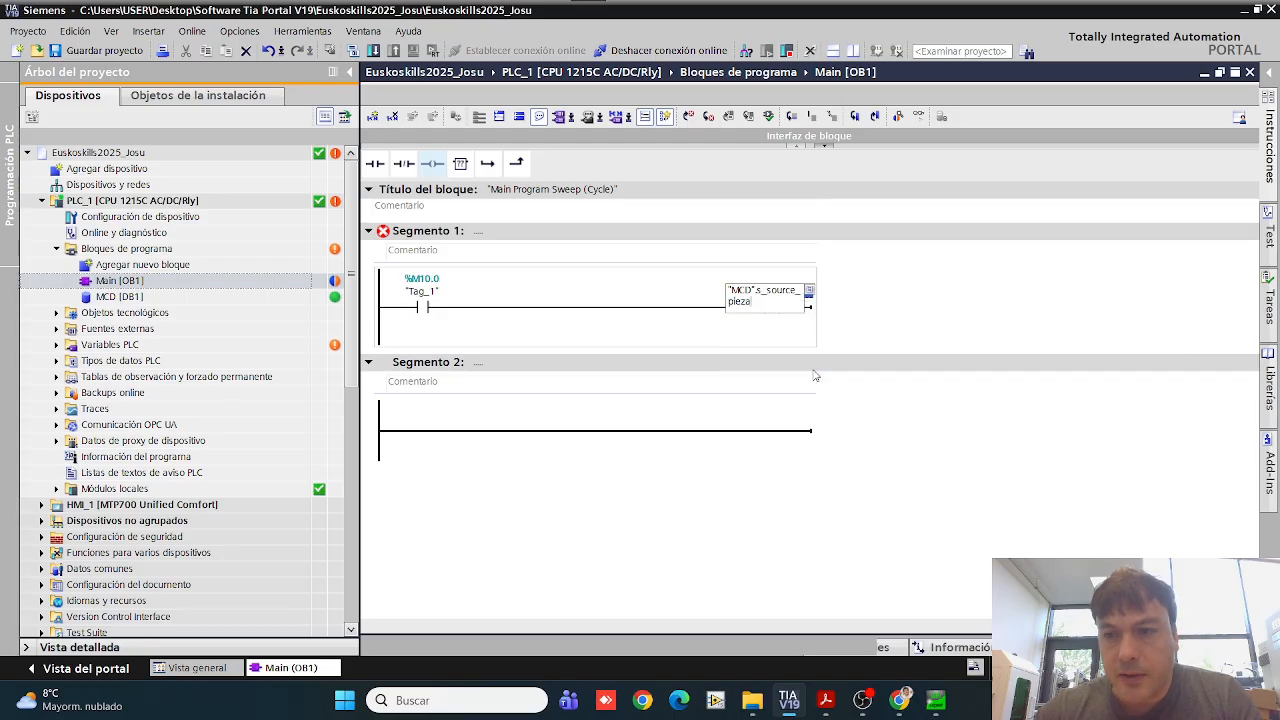
left_click(818, 370)
left_click(909, 306)
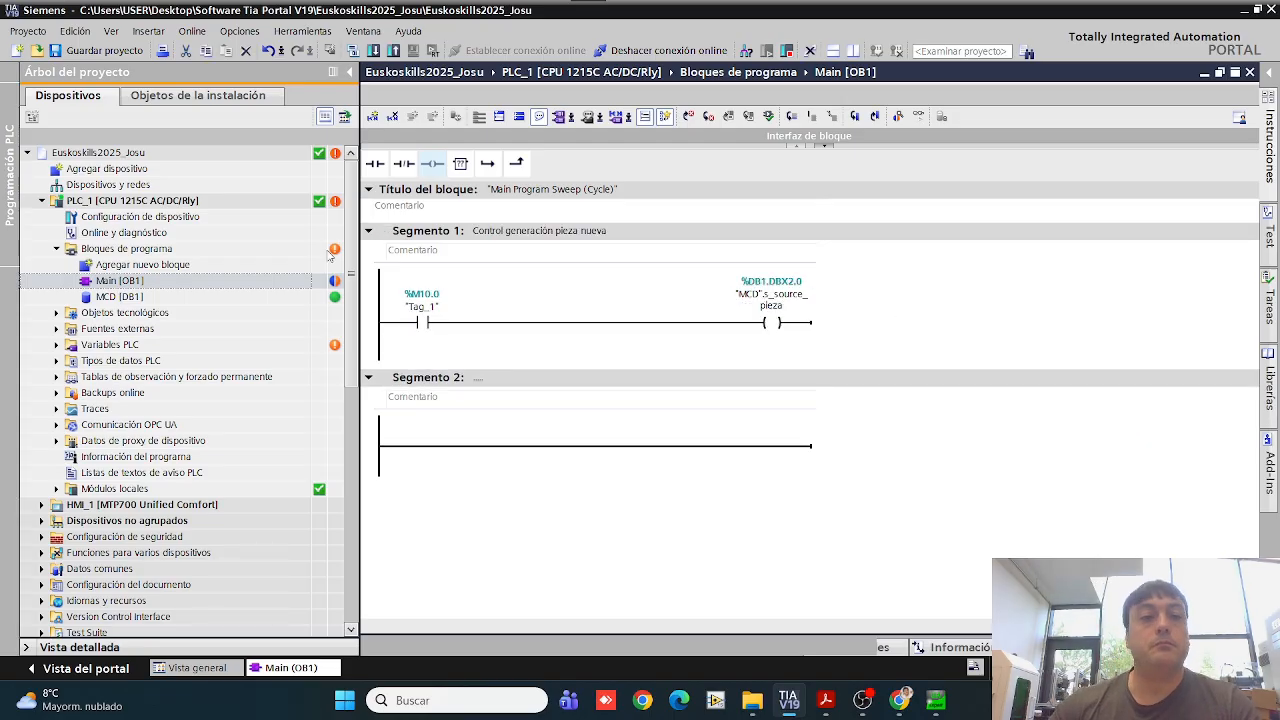
Step: Download the modified program to PLC_1 with Cargar con coherencia, restarting the OPC UA server, and finalize the load
left_click(263, 205)
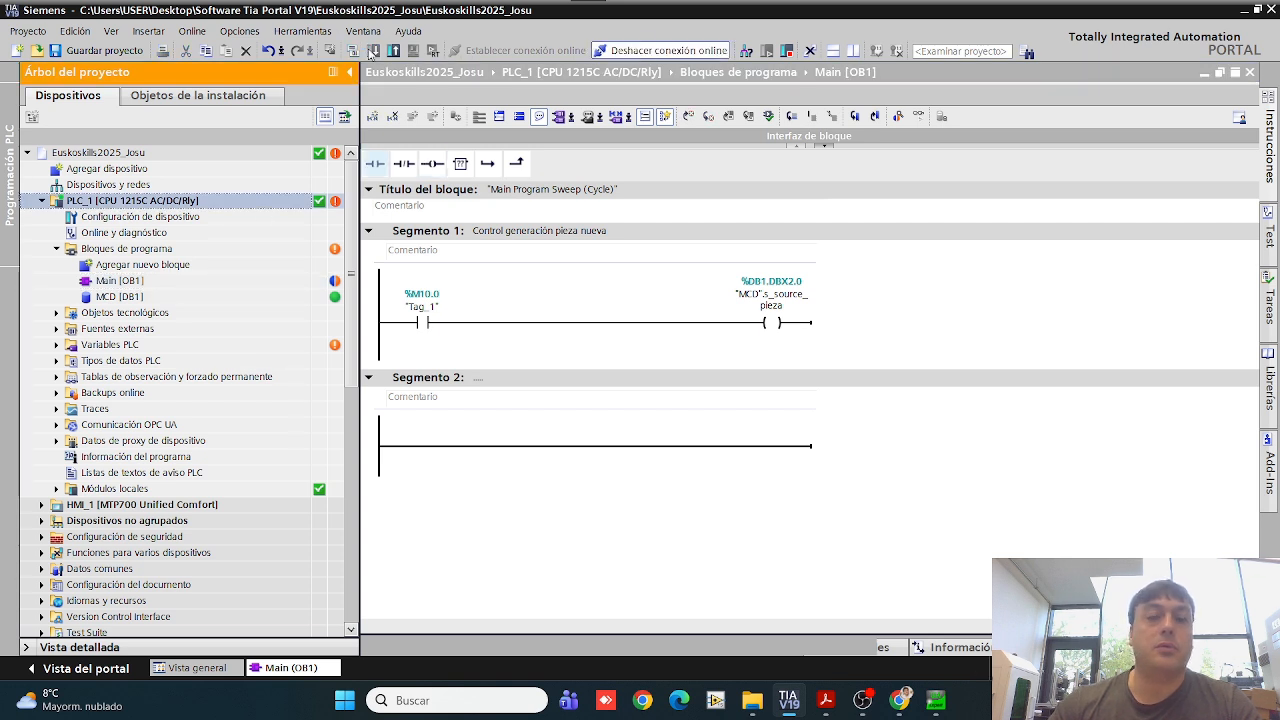
left_click(372, 50)
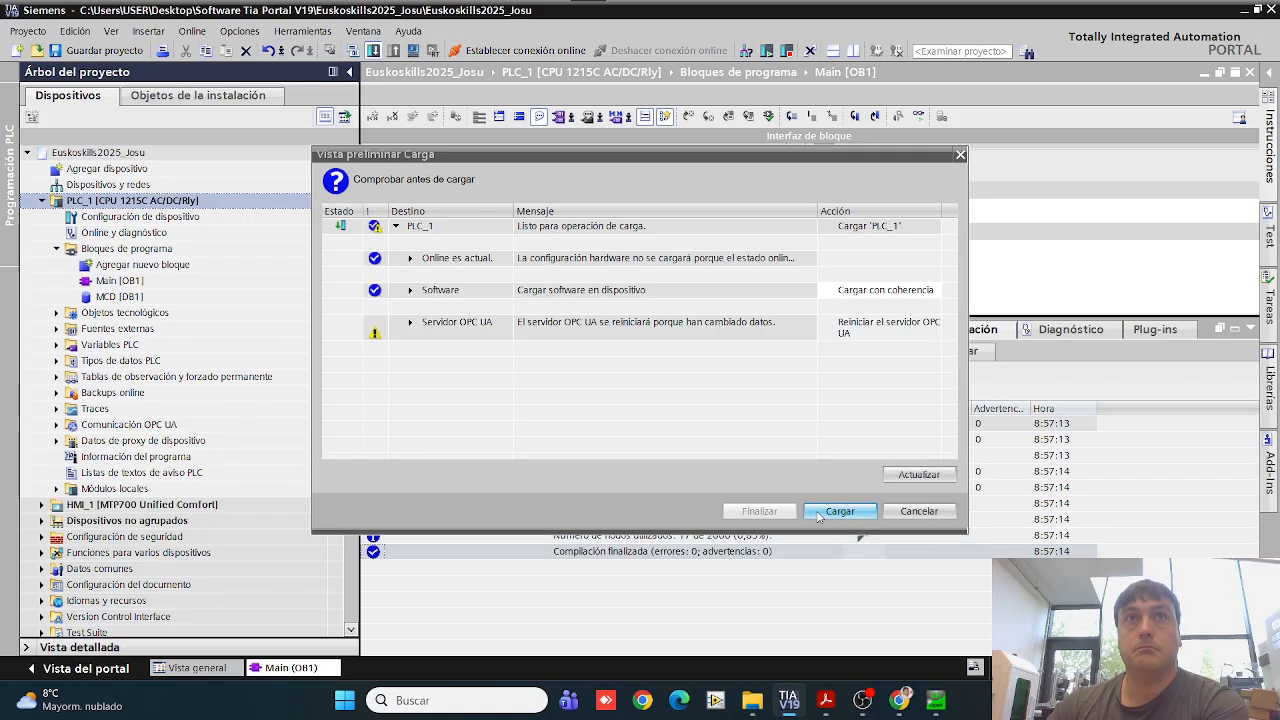
left_click(816, 513)
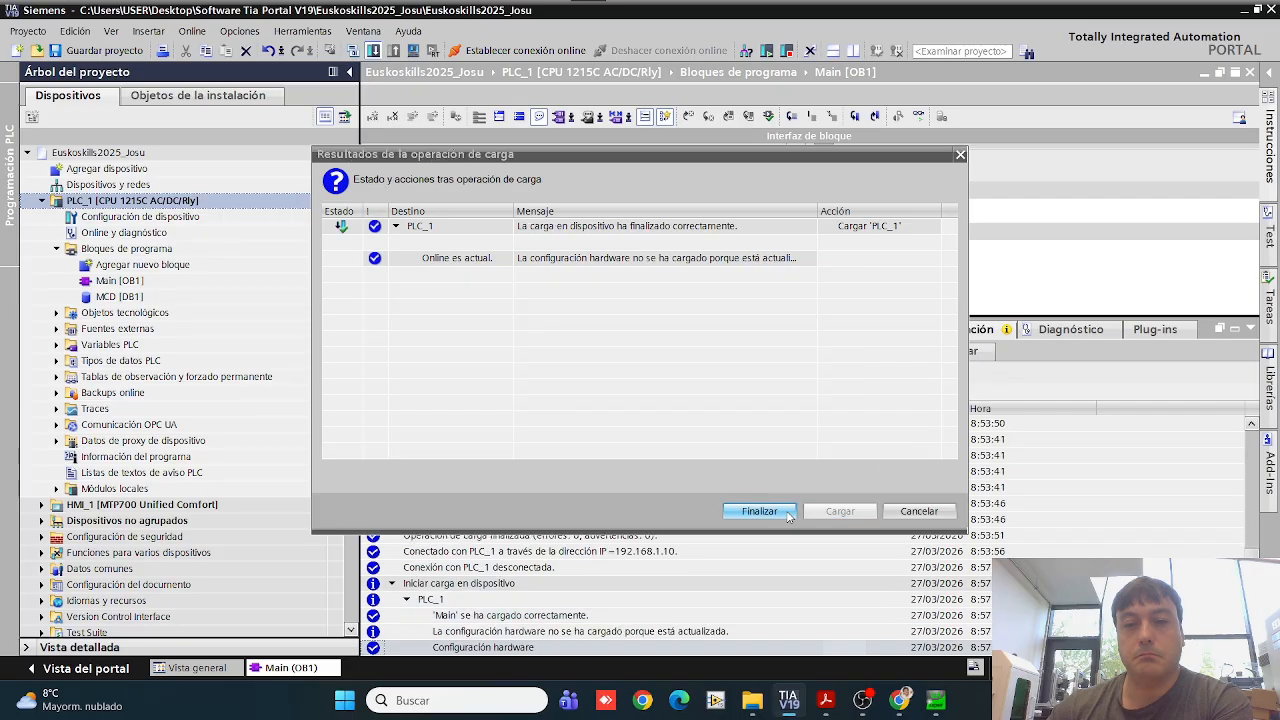
left_click(788, 514)
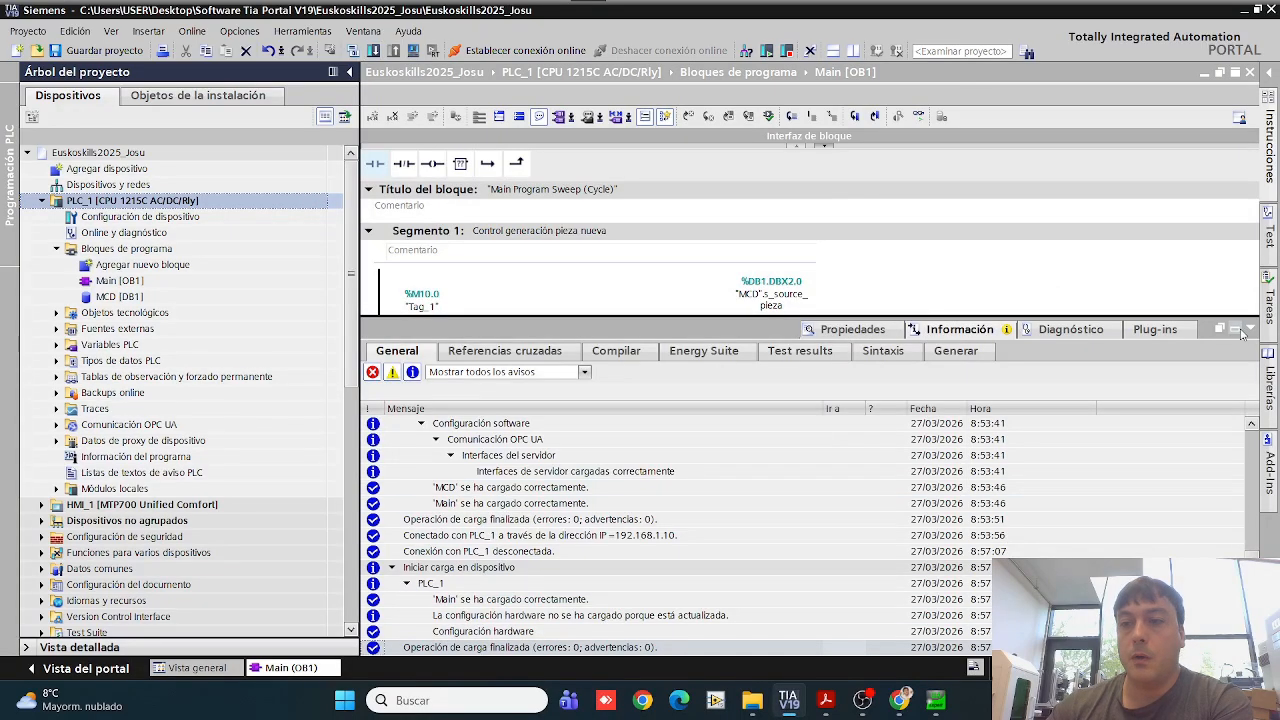
Step: Establish the online connection to PLC_1 and turn on program status monitoring for the Main [OB1] block
left_click(525, 50)
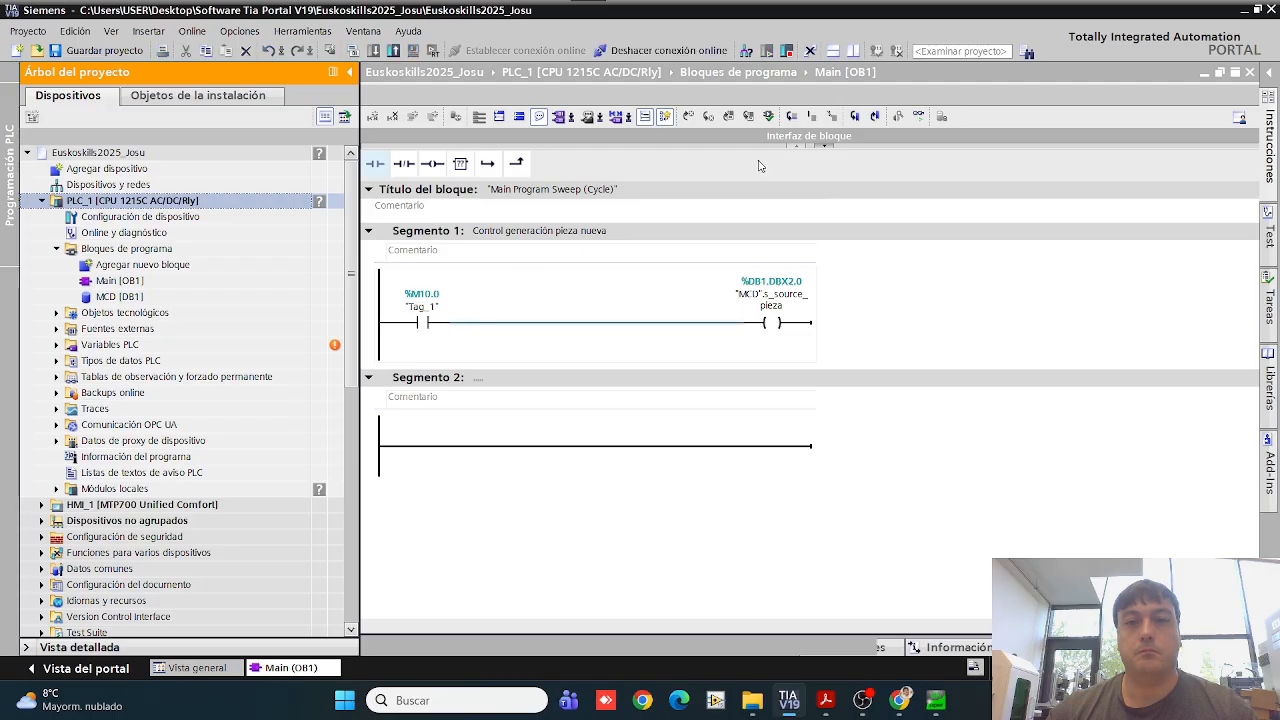
left_click(918, 117)
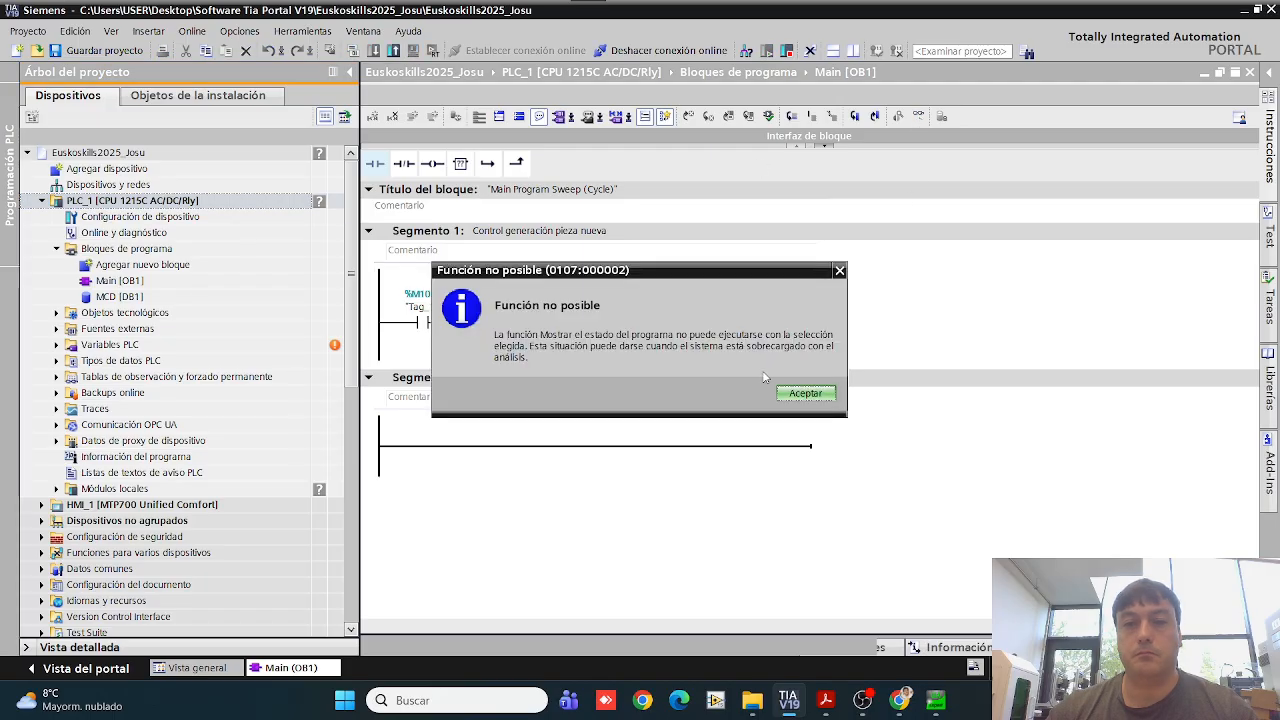
left_click(805, 393)
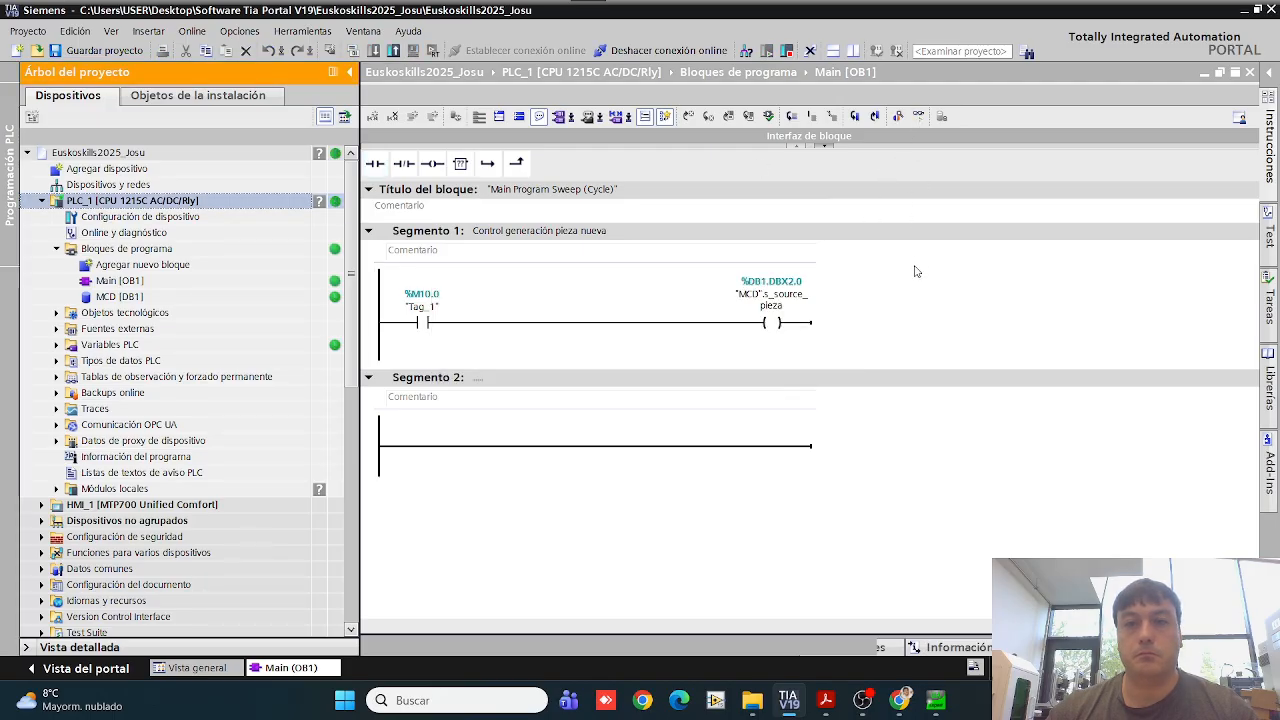
left_click(918, 117)
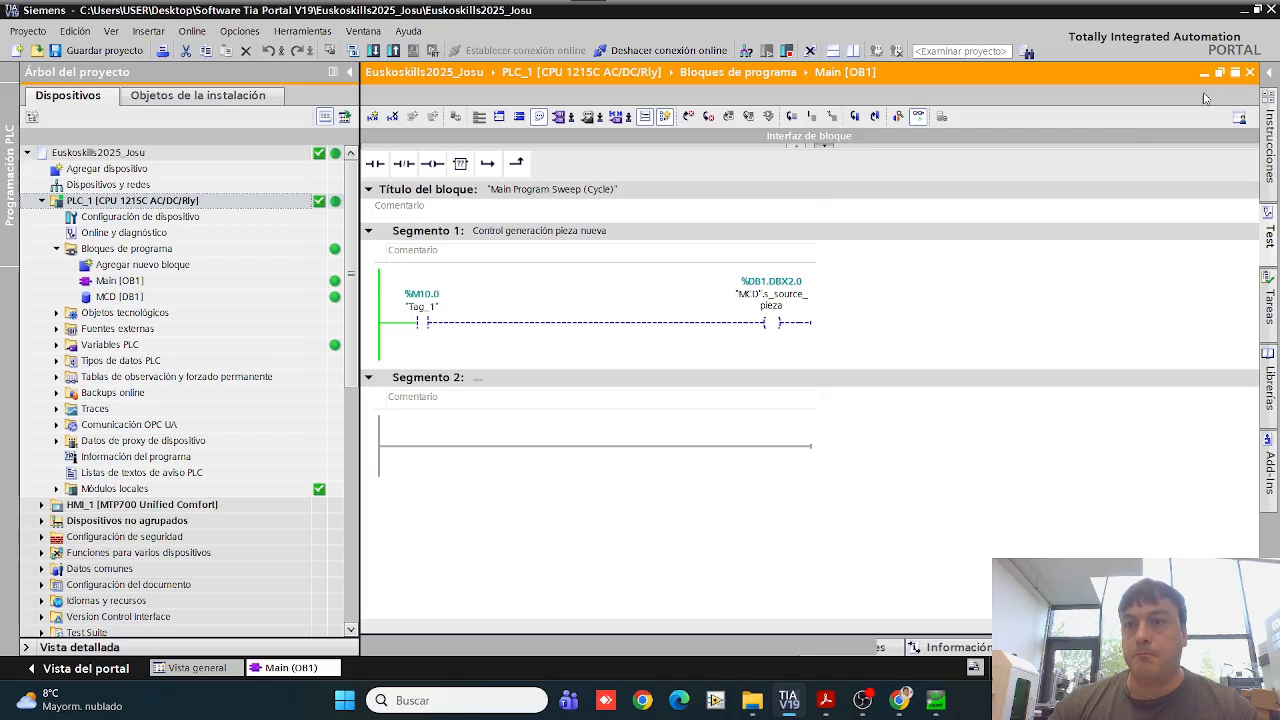
Step: Arrange TIA Portal and UaExpert side by side, and close UaExpert's Attributes pane to expose the Data Access View values
left_click(1257, 9)
left_click_drag(1085, 18, 1, 231)
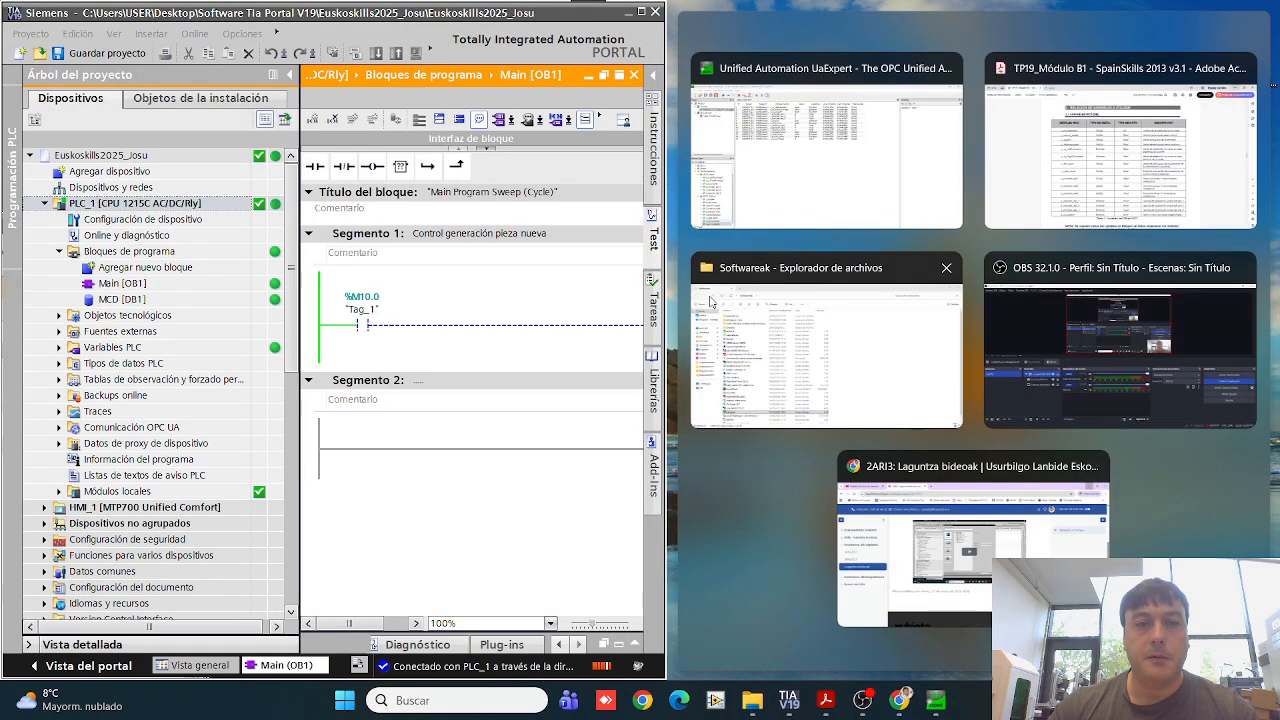
left_click(815, 196)
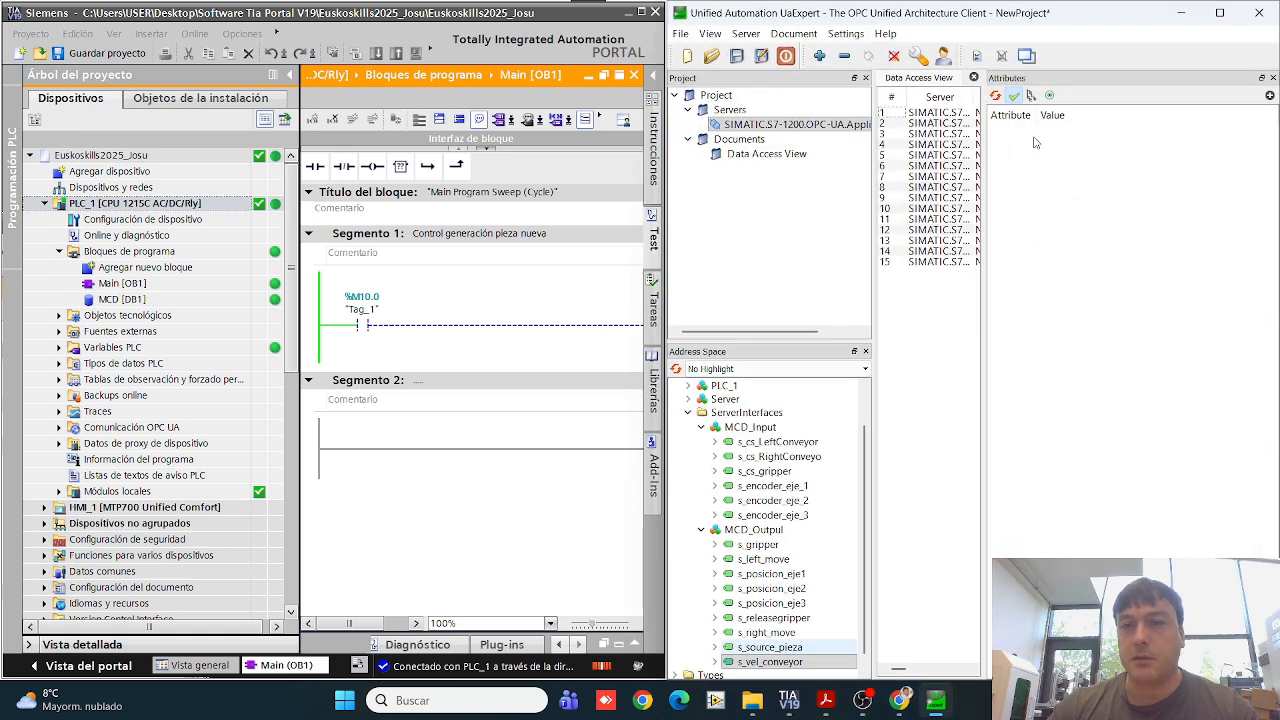
left_click(1273, 77)
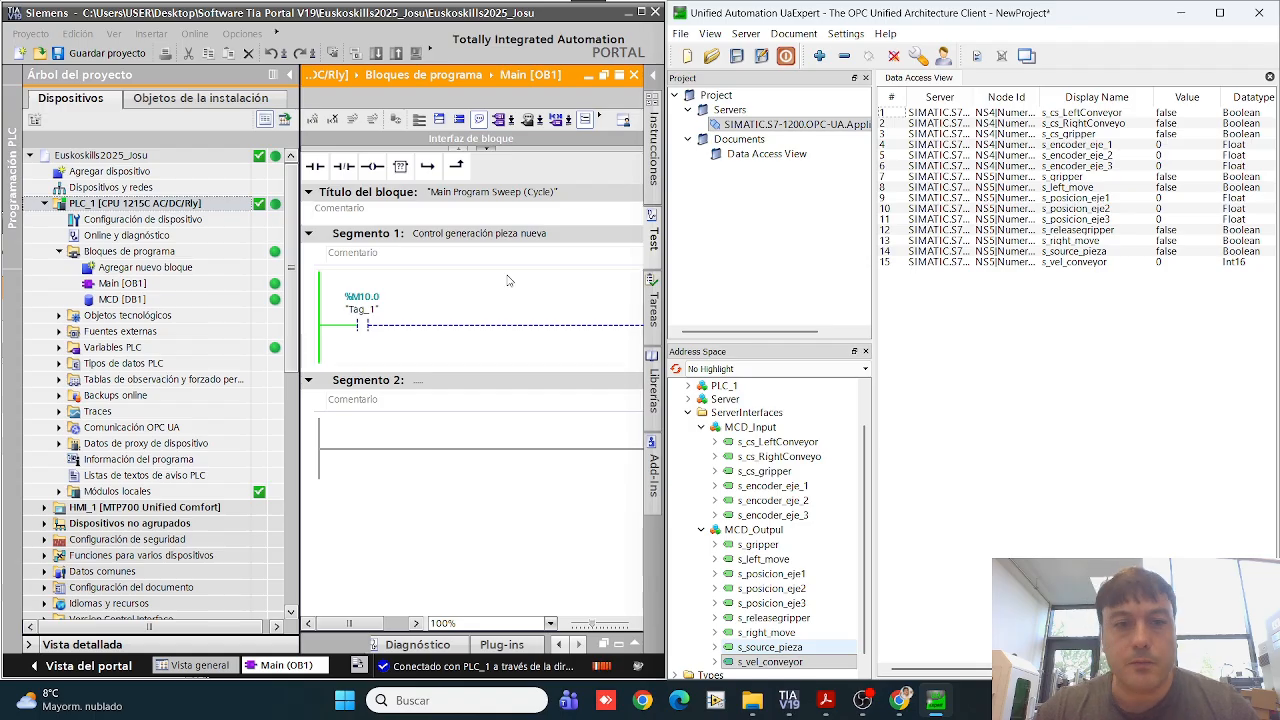
Step: Collapse the project tree and modify the M10.0 "Tag_1" contact in Segmento 1 to 1
left_click(289, 74)
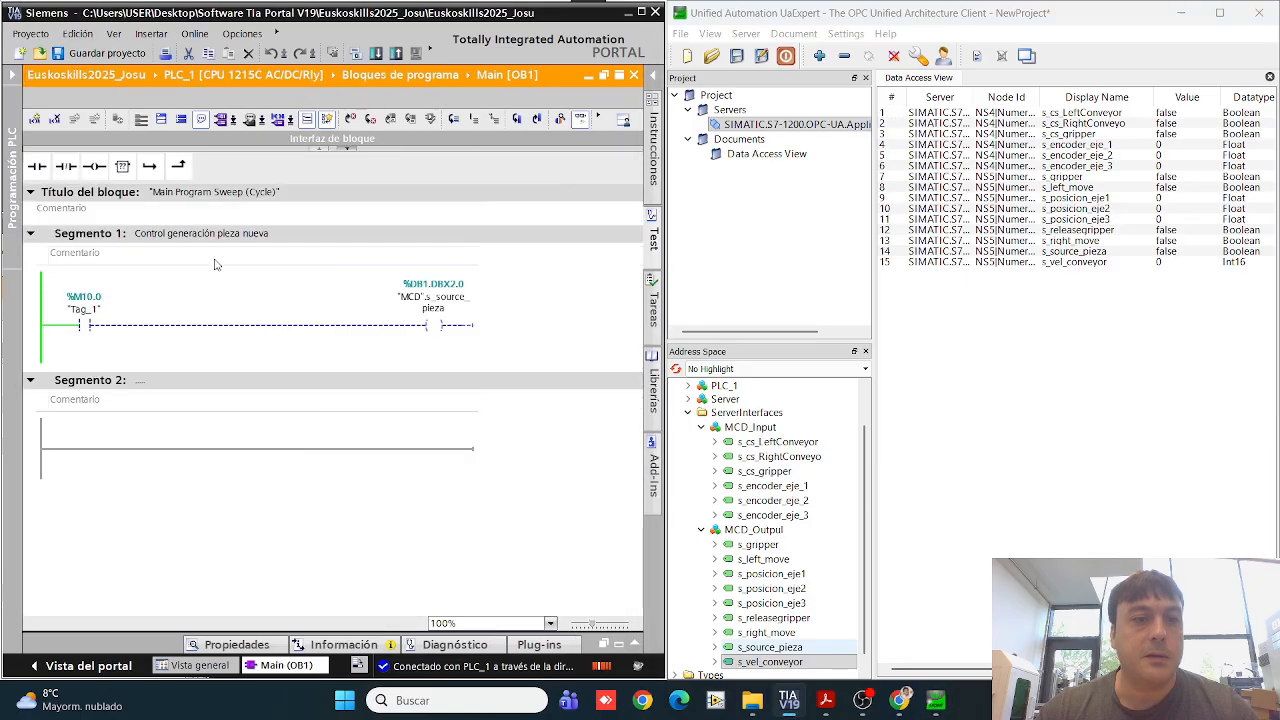
left_click(89, 326)
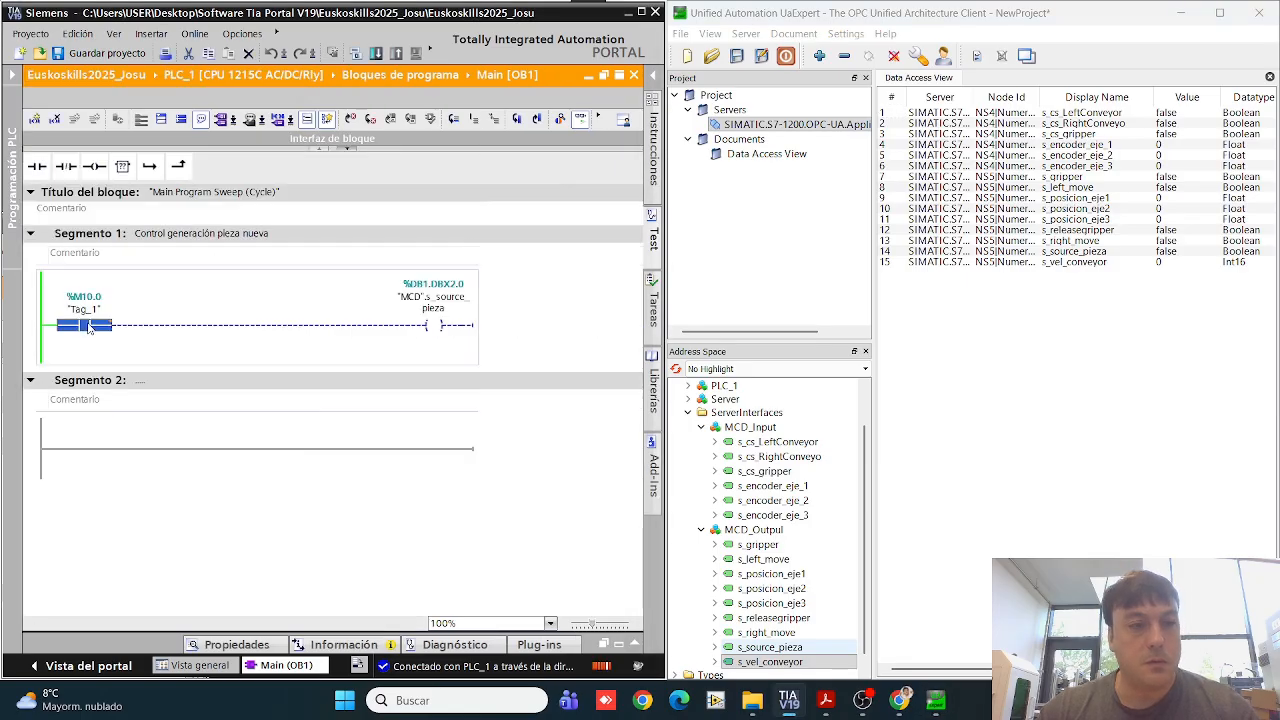
key("ctrl+F2")
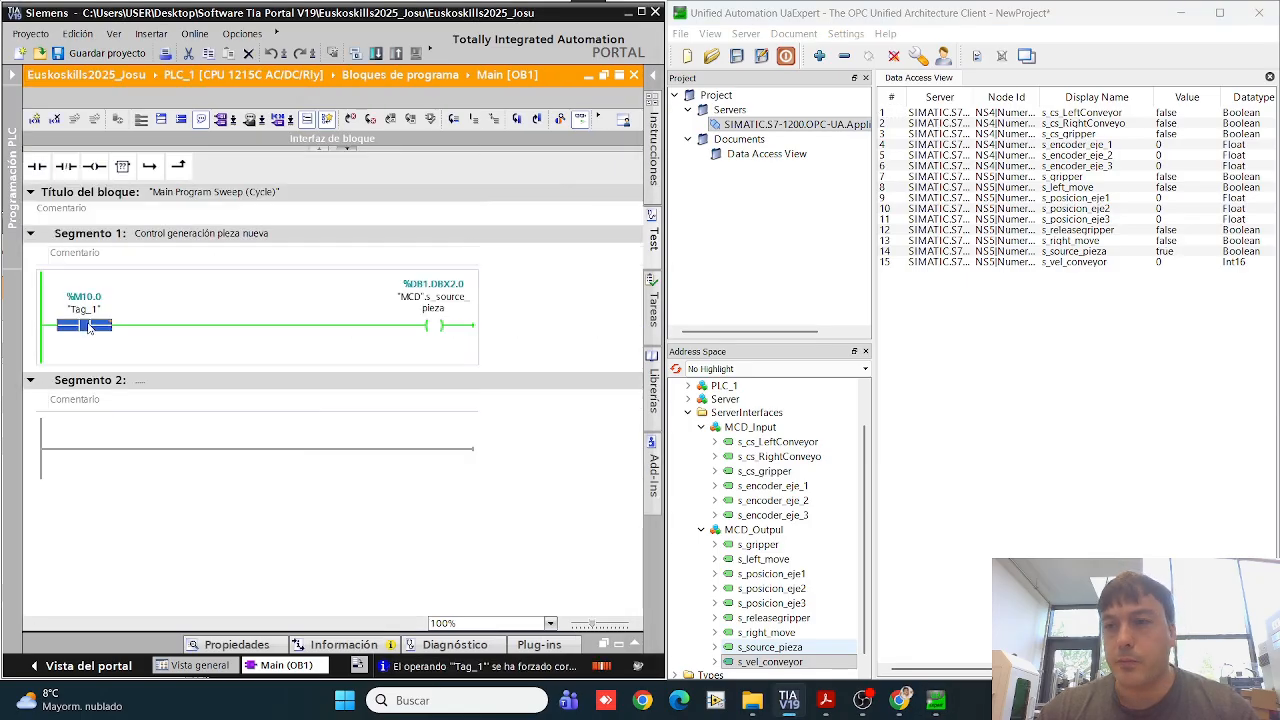